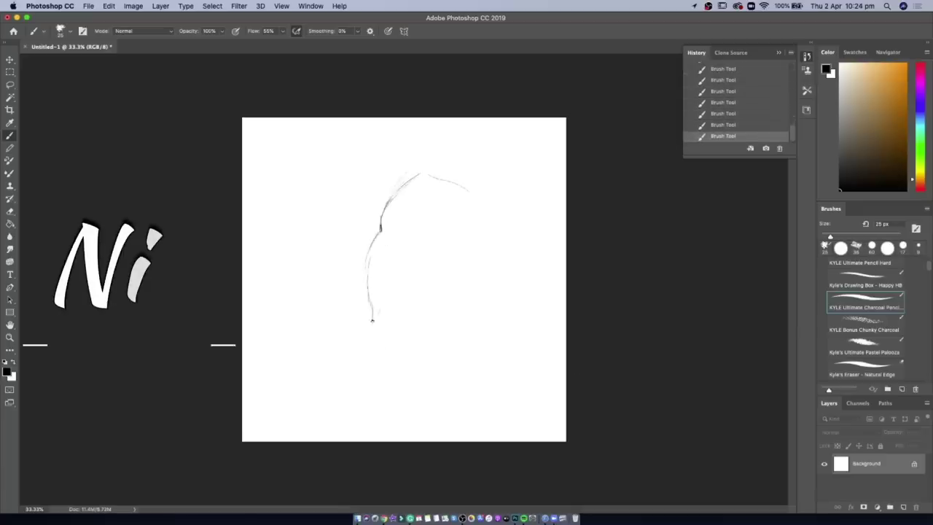
- Sketch the jaw and right side of the face, an eye outline and the nose
{"action": "mouse_move", "coordinate": [493, 324]}
{"action": "left_mouse_down"}
{"action": "mouse_move", "coordinate": [511, 245]}
{"action": "mouse_move", "coordinate": [518, 261]}
{"action": "mouse_move", "coordinate": [478, 299]}
{"action": "left_mouse_up"}
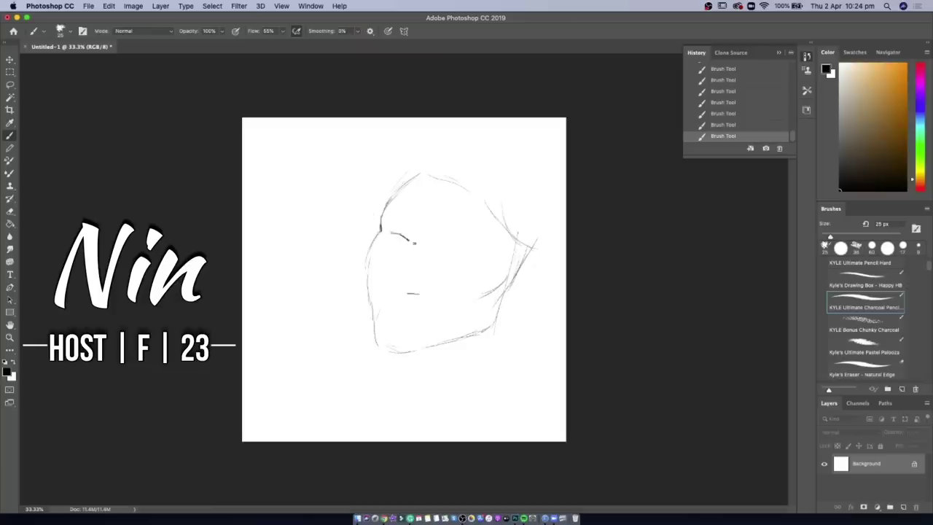
{"action": "mouse_move", "coordinate": [390, 233]}
{"action": "left_mouse_down"}
{"action": "mouse_move", "coordinate": [415, 250]}
{"action": "mouse_move", "coordinate": [479, 259]}
{"action": "mouse_move", "coordinate": [478, 268]}
{"action": "mouse_move", "coordinate": [494, 262]}
{"action": "mouse_move", "coordinate": [474, 258]}
{"action": "mouse_move", "coordinate": [475, 268]}
{"action": "mouse_move", "coordinate": [462, 269]}
{"action": "mouse_move", "coordinate": [402, 247]}
{"action": "mouse_move", "coordinate": [393, 289]}
{"action": "mouse_move", "coordinate": [416, 298]}
{"action": "left_mouse_up"}
{"action": "left_click_drag", "start_coordinate": [400, 280], "coordinate": [407, 298]}
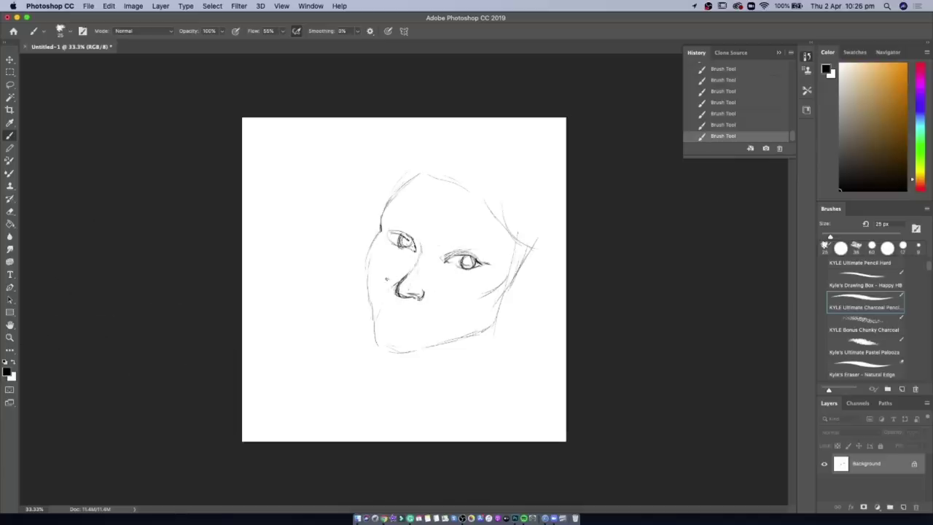
{"action": "left_click_drag", "start_coordinate": [397, 290], "coordinate": [408, 298]}
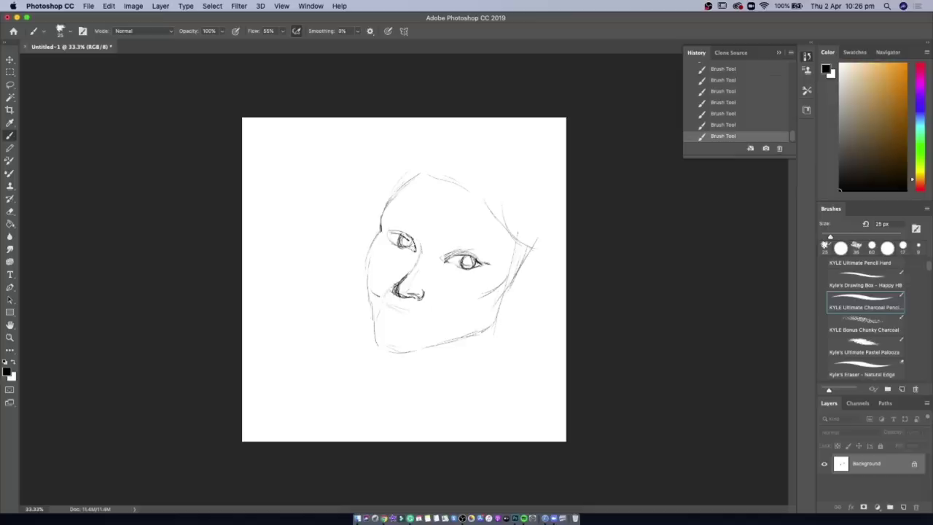
- Erase stray marks and draw the mouth line with a darker right end
{"action": "key", "text": "e"}
{"action": "mouse_move", "coordinate": [416, 323]}
{"action": "left_mouse_down"}
{"action": "mouse_move", "coordinate": [405, 309]}
{"action": "mouse_move", "coordinate": [435, 325]}
{"action": "left_mouse_up"}
{"action": "key", "text": "b"}
{"action": "left_click_drag", "start_coordinate": [382, 304], "coordinate": [426, 319]}
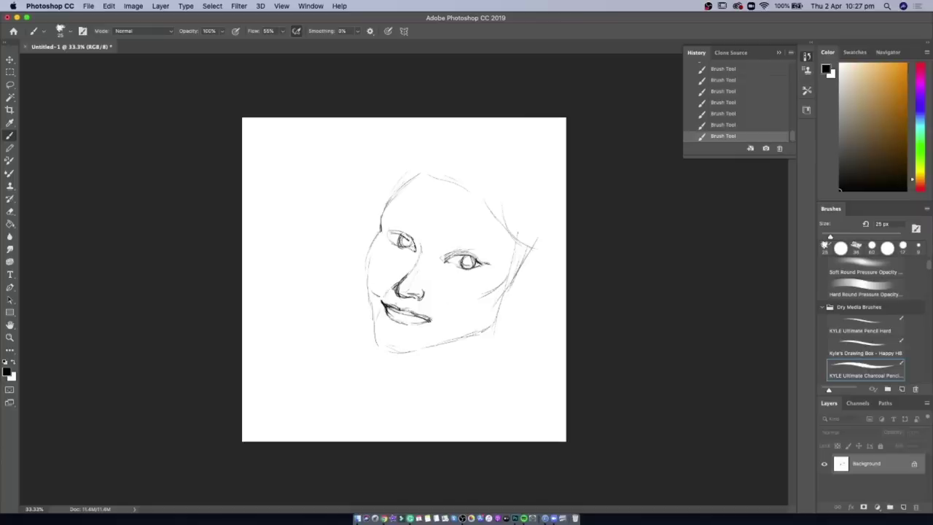
{"action": "left_click_drag", "start_coordinate": [418, 317], "coordinate": [430, 322]}
{"action": "left_click_drag", "start_coordinate": [393, 313], "coordinate": [450, 328]}
- Undo and redo the recent mouth strokes to compare versions
{"action": "key", "text": "super+z"}
{"action": "key", "text": "super+z"}
{"action": "key", "text": "super+z"}
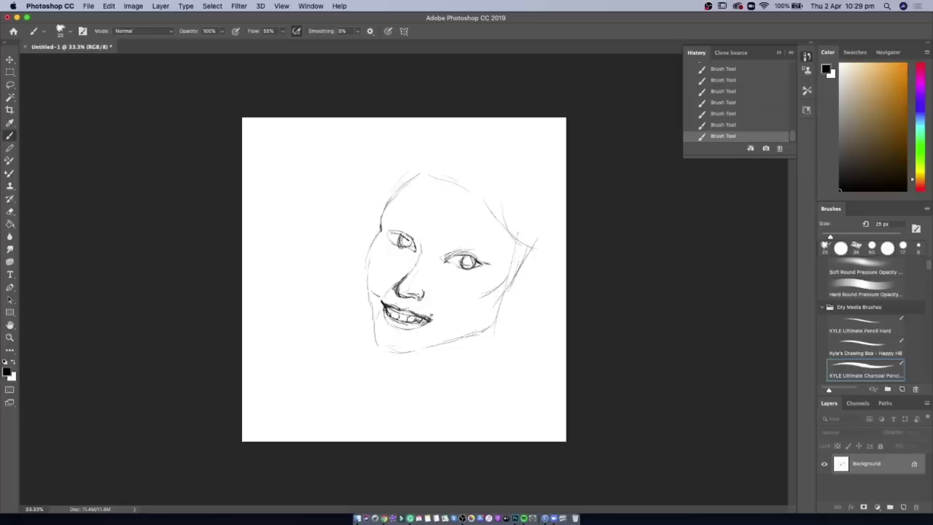
{"action": "key", "text": "super+shift+z"}
{"action": "key", "text": "super+shift+z"}
{"action": "key", "text": "super+shift+z"}
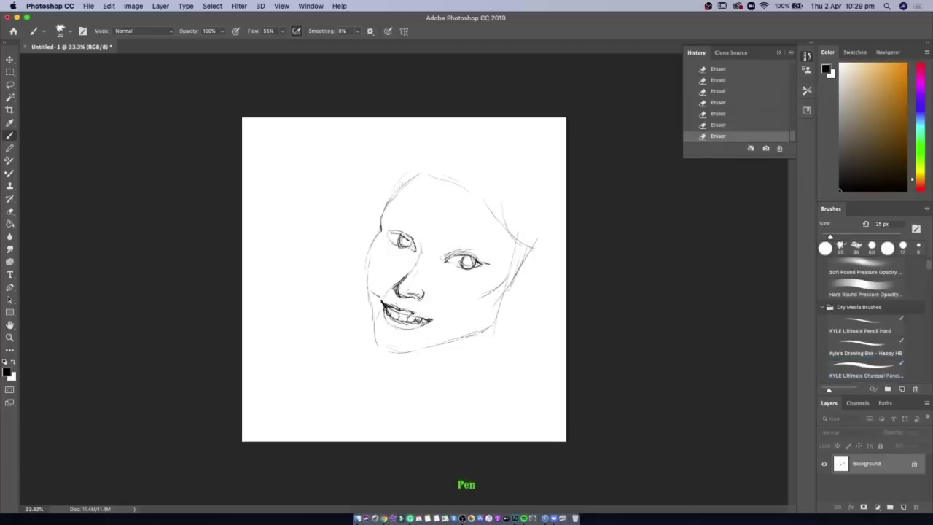
{"action": "key", "text": "super+z"}
{"action": "key", "text": "super+z"}
{"action": "key", "text": "super+z"}
{"action": "key", "text": "super+shift+z"}
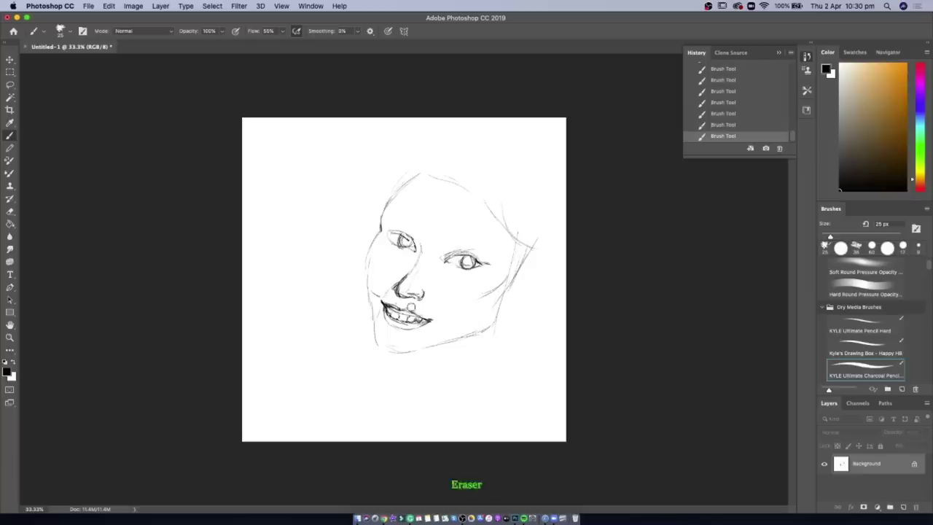
{"action": "key", "text": "super+shift+z"}
{"action": "key", "text": "super+shift+z"}
{"action": "key", "text": "super+shift+z"}
{"action": "key", "text": "super+shift+z"}
{"action": "key", "text": "super+shift+z"}
{"action": "key", "text": "super+shift+z"}
{"action": "key", "text": "super+z"}
{"action": "key", "text": "super+shift+z"}
- Erase the right end of the mouth stroke and darken the lower lip line
{"action": "right_click", "coordinate": [430, 319]}
{"action": "key", "text": "Escape"}
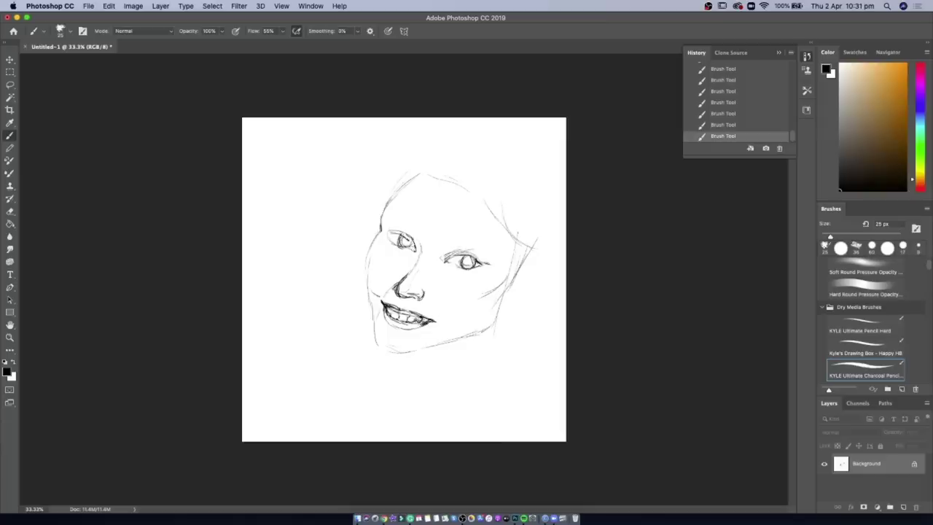
{"action": "left_click_drag", "start_coordinate": [436, 319], "coordinate": [435, 321]}
{"action": "left_click_drag", "start_coordinate": [386, 316], "coordinate": [427, 329]}
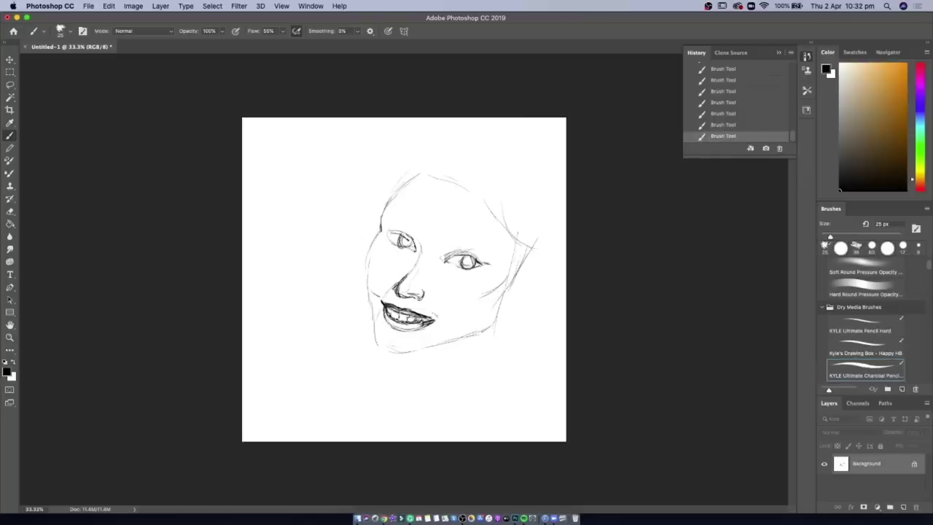
- Lasso the mouth, shift it slightly into place, and deselect
{"action": "left_click", "coordinate": [10, 85]}
{"action": "mouse_move", "coordinate": [376, 299]}
{"action": "left_mouse_down"}
{"action": "mouse_move", "coordinate": [446, 321]}
{"action": "mouse_move", "coordinate": [402, 315]}
{"action": "left_mouse_up"}
{"action": "key", "text": "v"}
{"action": "left_click", "coordinate": [212, 6]}
{"action": "left_click", "coordinate": [283, 416]}
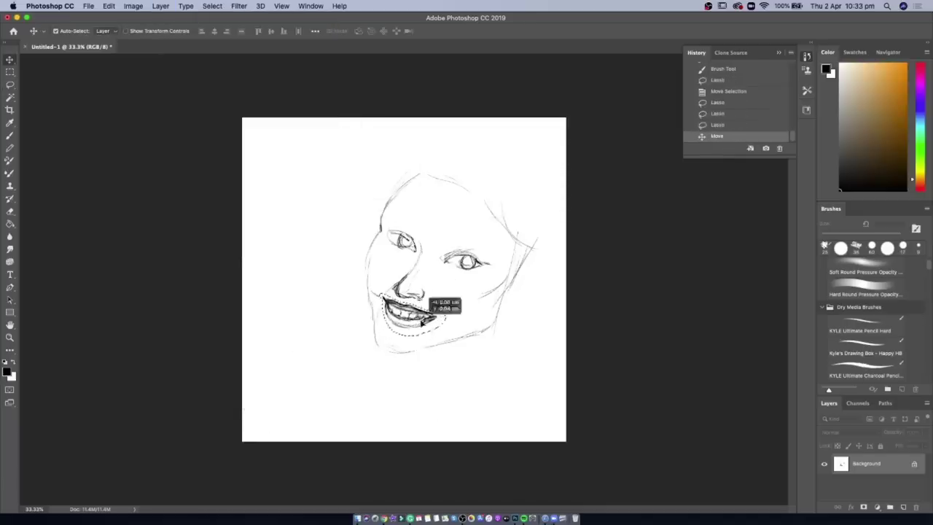
{"action": "left_click", "coordinate": [212, 6]}
{"action": "left_click", "coordinate": [241, 30]}
- Clean up and retouch the mouth's right corner, adding a stroke right of the nose
{"action": "key", "text": "e"}
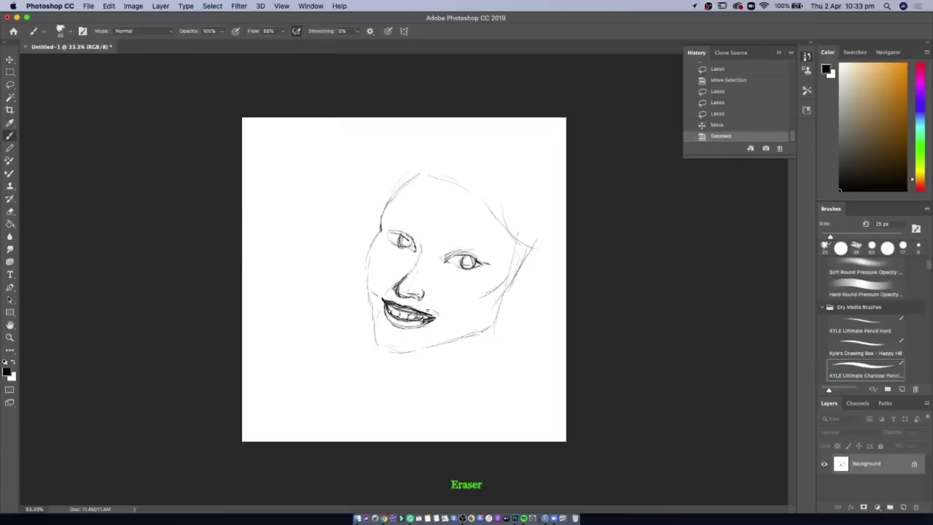
{"action": "left_click", "coordinate": [437, 309]}
{"action": "key", "text": "b"}
{"action": "left_click", "coordinate": [438, 309]}
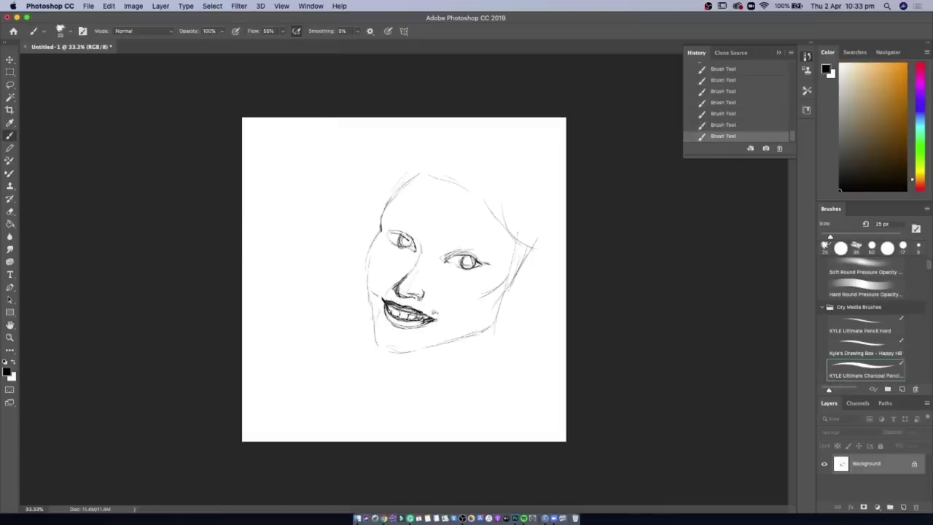
{"action": "key", "text": "e"}
{"action": "left_click", "coordinate": [437, 318]}
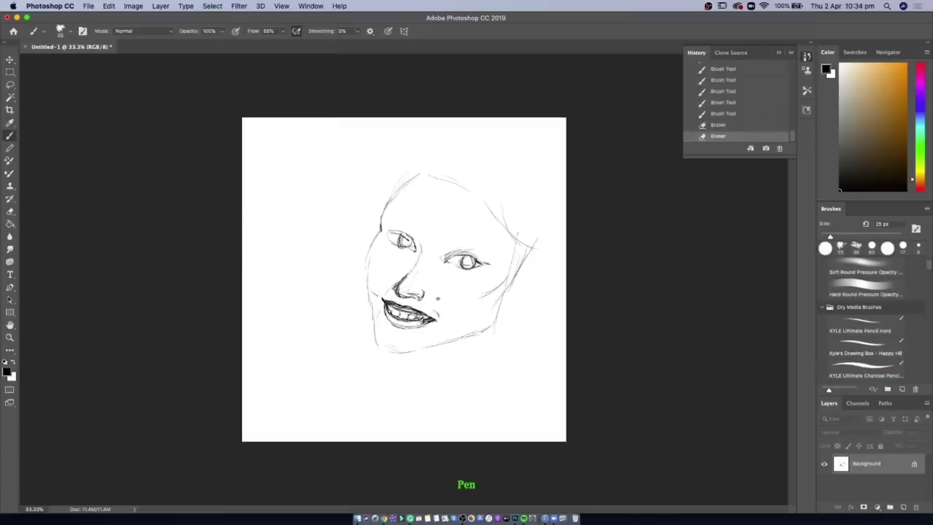
{"action": "key", "text": "b"}
{"action": "left_click", "coordinate": [450, 284]}
{"action": "mouse_move", "coordinate": [430, 265]}
{"action": "left_mouse_down"}
{"action": "mouse_move", "coordinate": [432, 274]}
{"action": "mouse_move", "coordinate": [465, 252]}
{"action": "mouse_move", "coordinate": [477, 263]}
{"action": "left_mouse_up"}
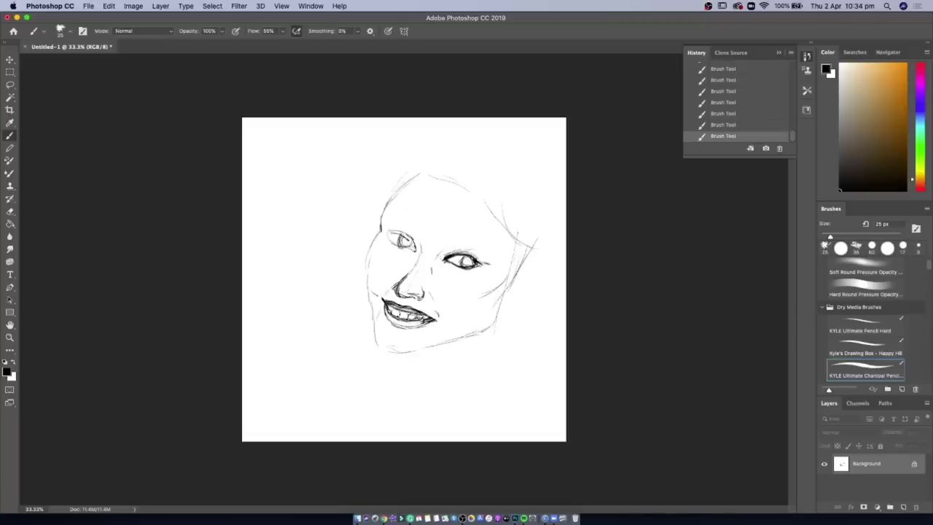
- Darken the right eye, the nose area and the left eye outline and lid
{"action": "key", "text": "super+z"}
{"action": "key", "text": "super+shift+z"}
{"action": "key", "text": "e"}
{"action": "key", "text": "b"}
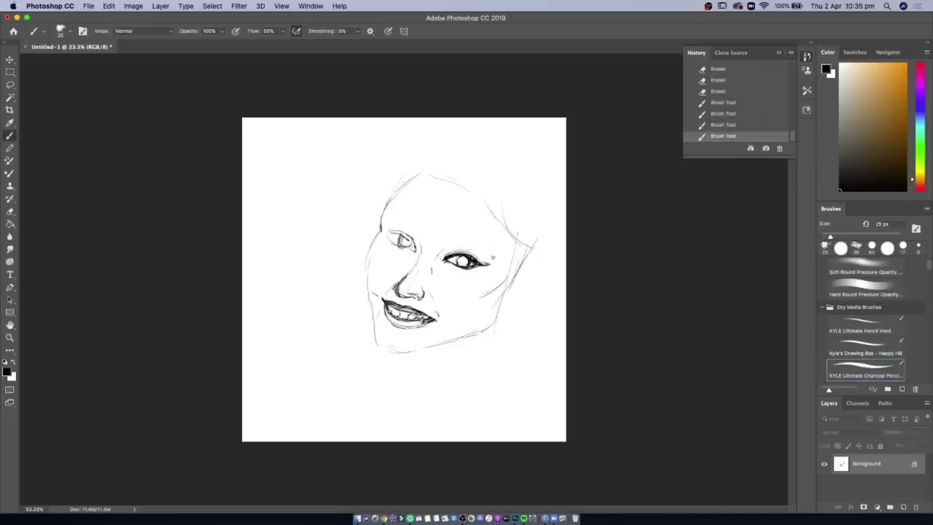
{"action": "left_click_drag", "start_coordinate": [449, 249], "coordinate": [455, 252]}
{"action": "left_click_drag", "start_coordinate": [450, 248], "coordinate": [469, 255]}
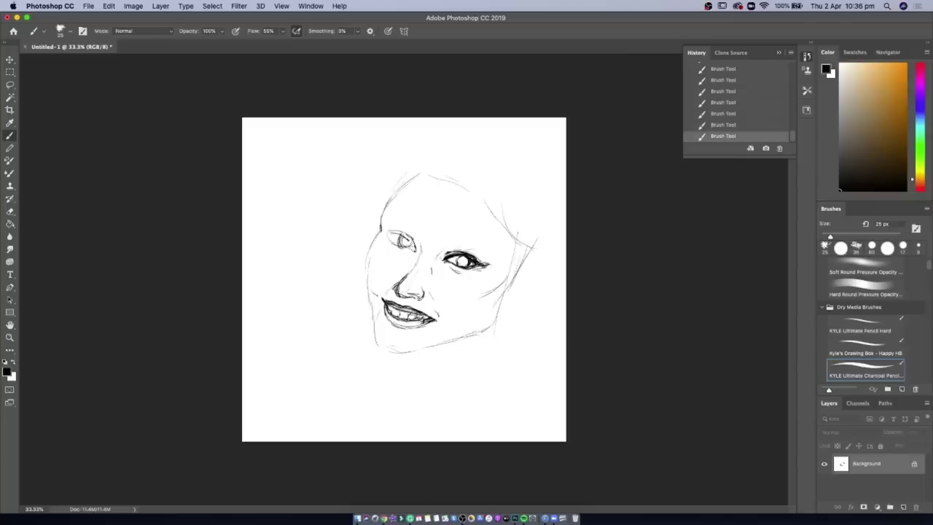
{"action": "key", "text": "Return"}
{"action": "left_click_drag", "start_coordinate": [401, 265], "coordinate": [412, 283]}
{"action": "mouse_move", "coordinate": [390, 229]}
{"action": "left_mouse_down"}
{"action": "mouse_move", "coordinate": [415, 236]}
{"action": "mouse_move", "coordinate": [414, 250]}
{"action": "left_mouse_up"}
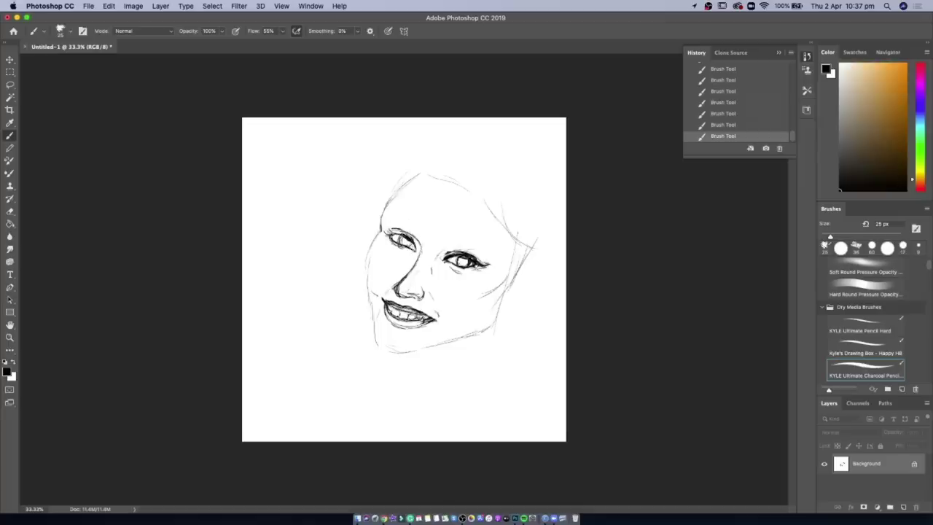
- Tidy small marks near the right eye and cheek, then draw both eyebrows
{"action": "key", "text": "super+z"}
{"action": "key", "text": "super+z"}
{"action": "key", "text": "super+z"}
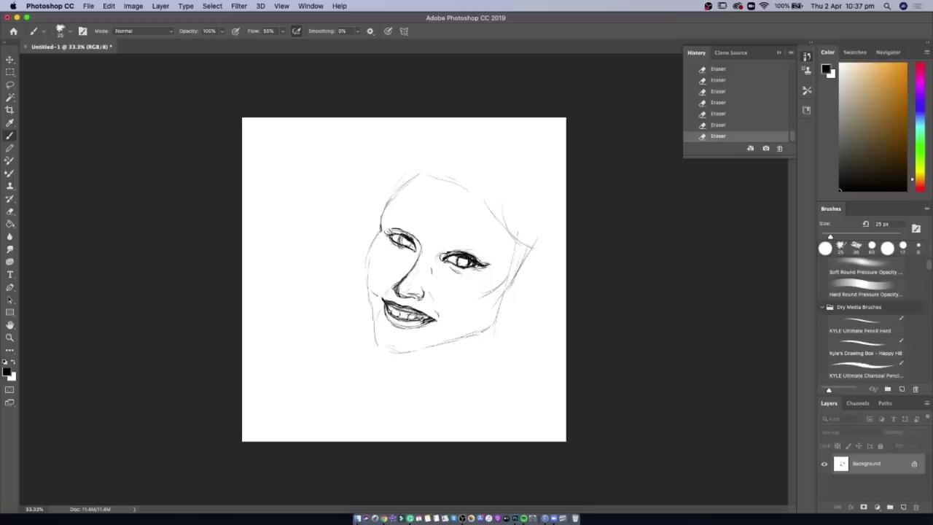
{"action": "left_click_drag", "start_coordinate": [443, 256], "coordinate": [451, 266]}
{"action": "key", "text": "super+z"}
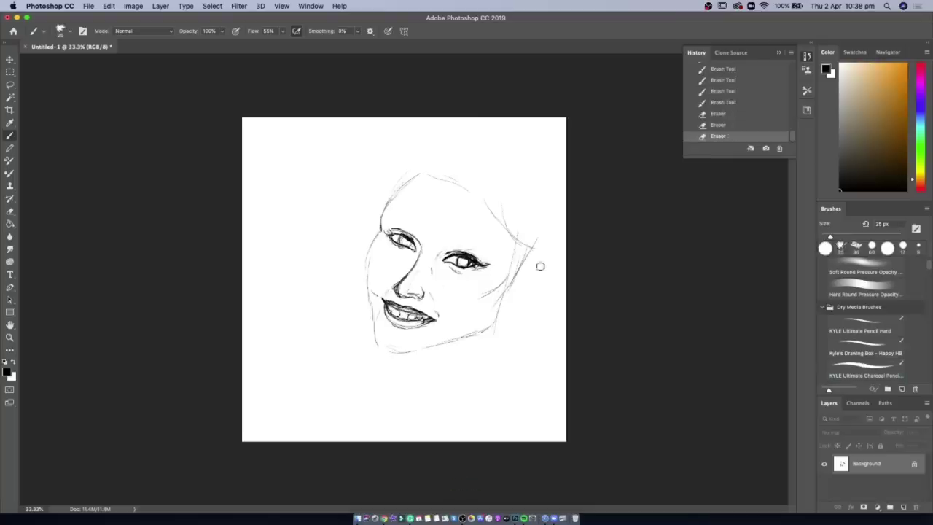
{"action": "left_click_drag", "start_coordinate": [520, 239], "coordinate": [531, 247]}
{"action": "left_click_drag", "start_coordinate": [459, 259], "coordinate": [484, 264]}
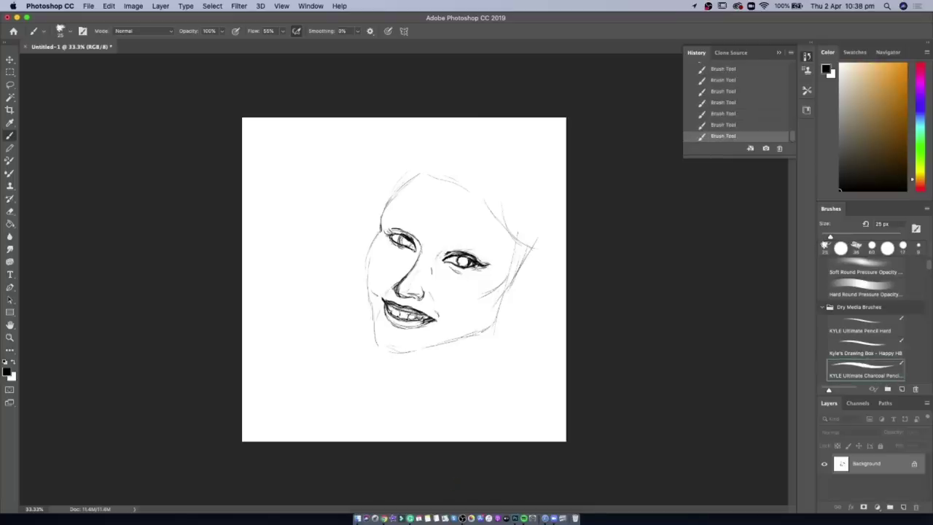
{"action": "key", "text": "e"}
{"action": "mouse_move", "coordinate": [500, 261]}
{"action": "left_mouse_down"}
{"action": "mouse_move", "coordinate": [452, 261]}
{"action": "mouse_move", "coordinate": [458, 267]}
{"action": "left_mouse_up"}
{"action": "key", "text": "b"}
{"action": "left_click_drag", "start_coordinate": [526, 246], "coordinate": [520, 238]}
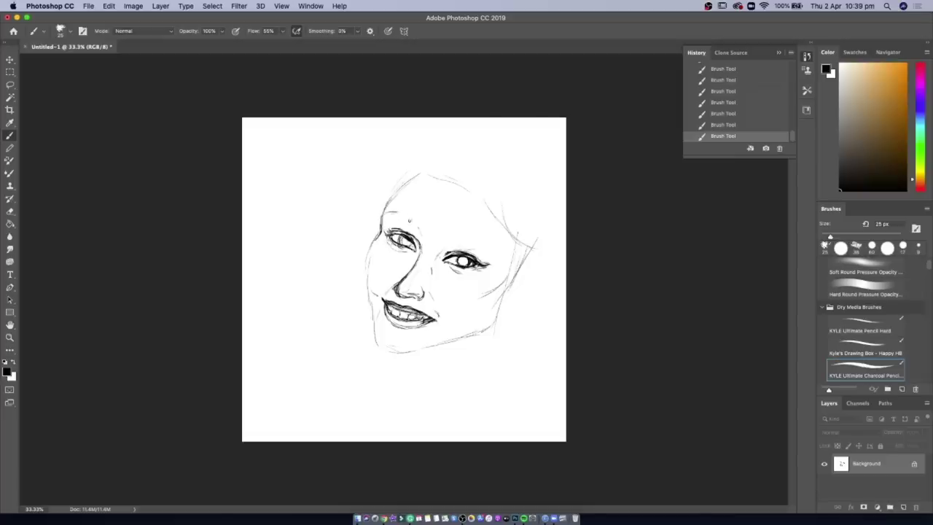
{"action": "left_click_drag", "start_coordinate": [421, 229], "coordinate": [383, 213]}
{"action": "left_click_drag", "start_coordinate": [447, 237], "coordinate": [457, 238]}
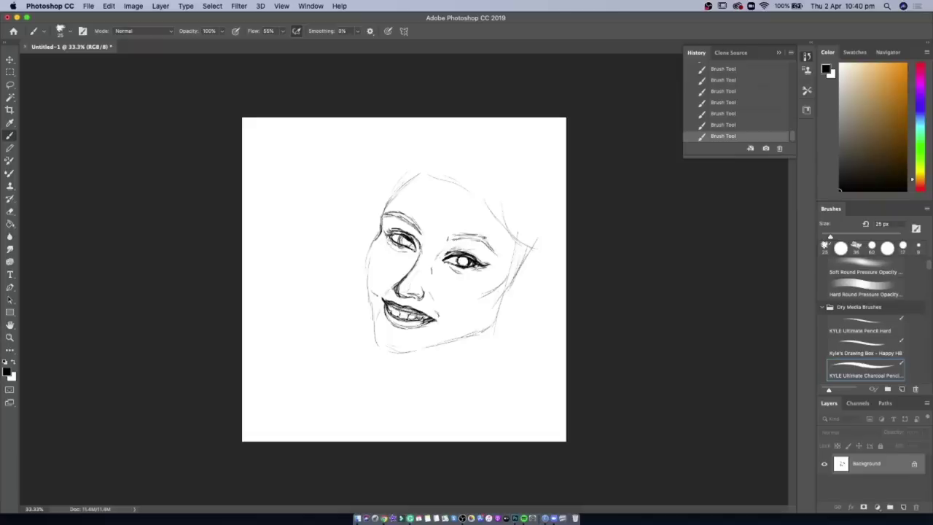
- Sketch the head and hair outline, and darken the left cheek and jawline
{"action": "mouse_move", "coordinate": [510, 229]}
{"action": "left_mouse_down"}
{"action": "mouse_move", "coordinate": [480, 176]}
{"action": "mouse_move", "coordinate": [538, 249]}
{"action": "mouse_move", "coordinate": [517, 264]}
{"action": "left_mouse_up"}
{"action": "left_click_drag", "start_coordinate": [492, 194], "coordinate": [462, 166]}
{"action": "mouse_move", "coordinate": [468, 175]}
{"action": "left_mouse_down"}
{"action": "mouse_move", "coordinate": [433, 141]}
{"action": "mouse_move", "coordinate": [381, 184]}
{"action": "mouse_move", "coordinate": [309, 390]}
{"action": "left_mouse_up"}
{"action": "left_click_drag", "start_coordinate": [371, 310], "coordinate": [366, 255]}
{"action": "left_click_drag", "start_coordinate": [377, 241], "coordinate": [367, 267]}
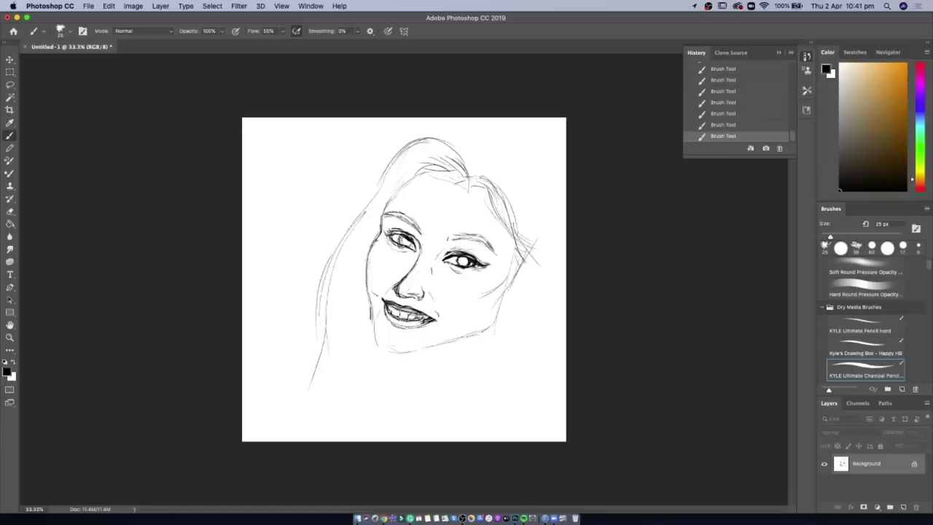
{"action": "mouse_move", "coordinate": [375, 317]}
{"action": "left_mouse_down"}
{"action": "mouse_move", "coordinate": [408, 353]}
{"action": "mouse_move", "coordinate": [466, 339]}
{"action": "left_mouse_up"}
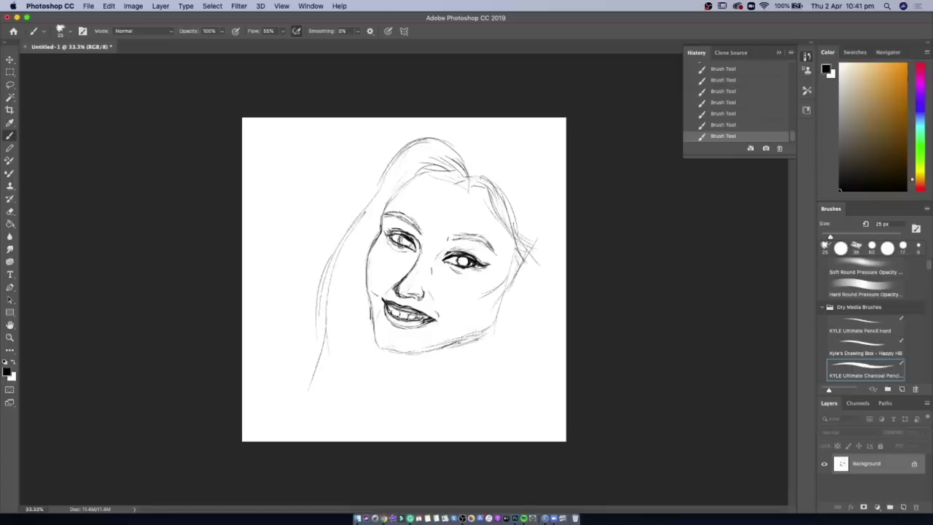
{"action": "mouse_move", "coordinate": [415, 355]}
{"action": "left_mouse_down"}
{"action": "mouse_move", "coordinate": [503, 323]}
{"action": "mouse_move", "coordinate": [408, 350]}
{"action": "left_mouse_up"}
- Save the drawing as a Photoshop file with Save As
{"action": "left_click", "coordinate": [88, 6]}
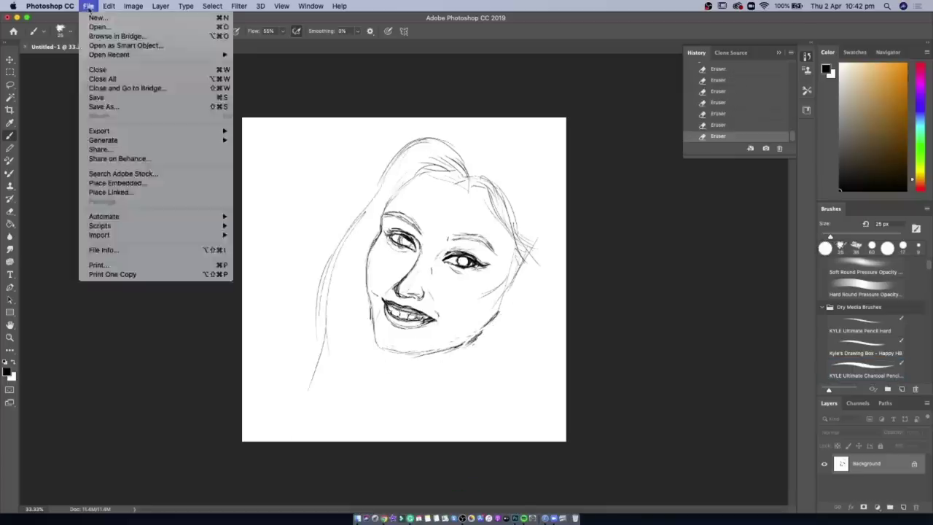
{"action": "left_click", "coordinate": [109, 98]}
{"action": "key", "text": "Escape"}
{"action": "key", "text": "Return"}
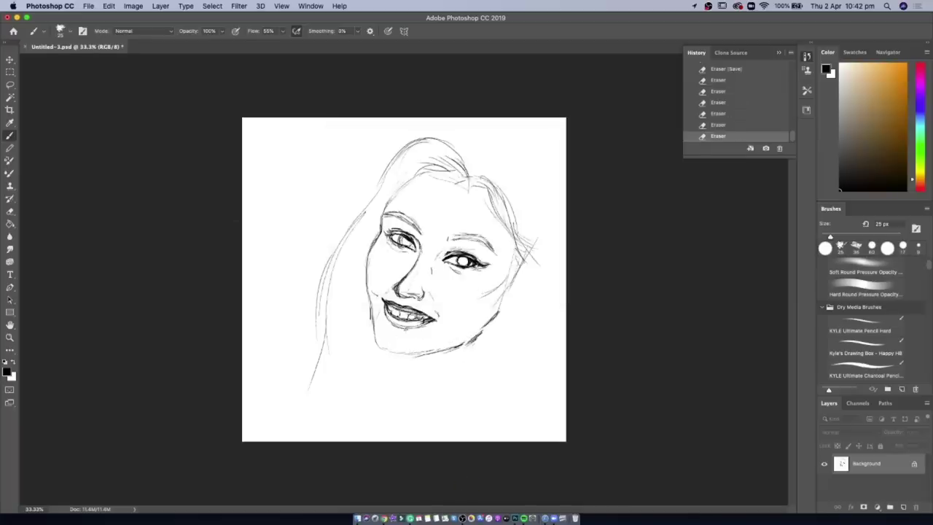
- With the charcoal pencil, darken the mouth and shade the right cheek and lower lip
{"action": "left_click", "coordinate": [865, 369]}
{"action": "left_click_drag", "start_coordinate": [386, 302], "coordinate": [412, 312]}
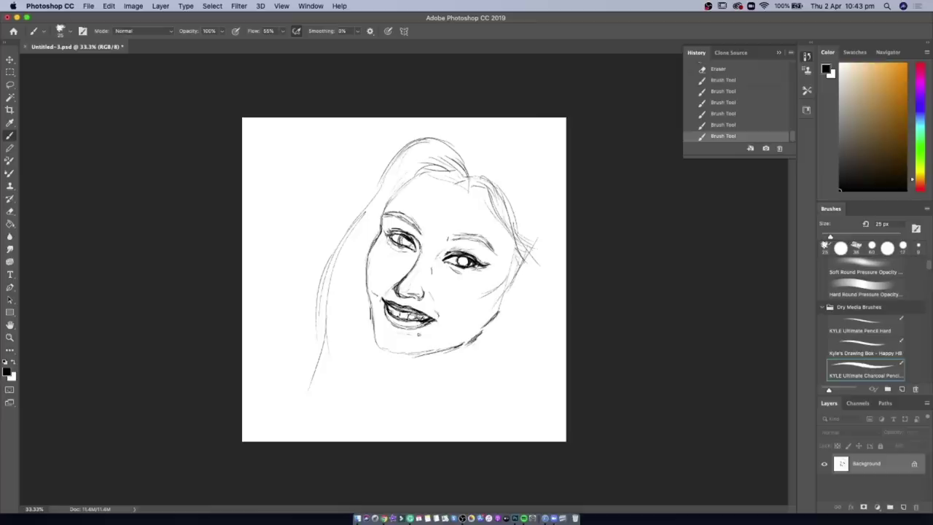
{"action": "left_click_drag", "start_coordinate": [484, 297], "coordinate": [448, 319]}
{"action": "key", "text": "e"}
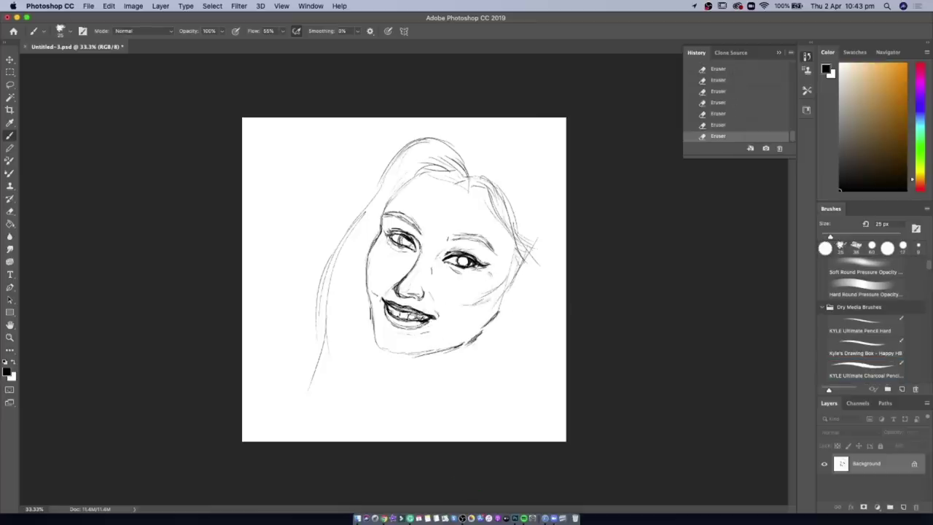
{"action": "left_click", "coordinate": [865, 370]}
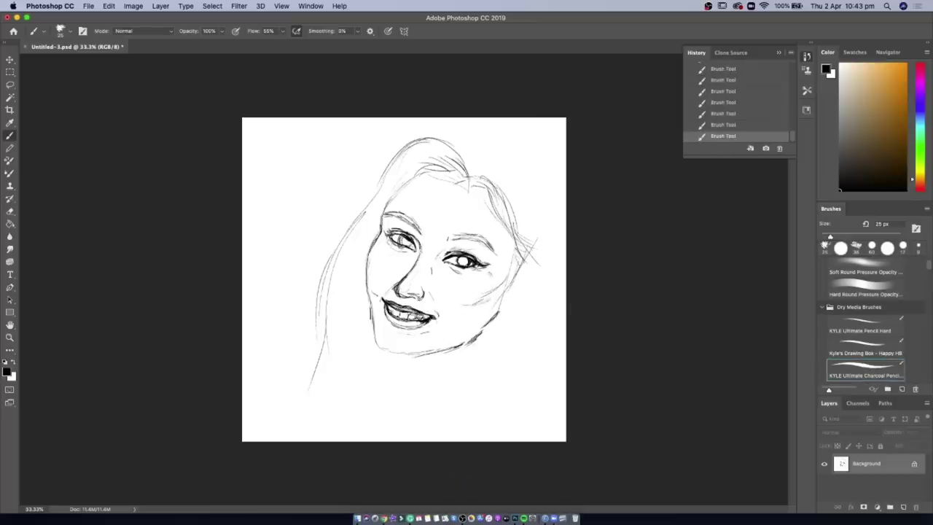
{"action": "left_click_drag", "start_coordinate": [401, 324], "coordinate": [423, 330]}
{"action": "left_click_drag", "start_coordinate": [503, 290], "coordinate": [481, 305]}
{"action": "key", "text": "e"}
{"action": "key", "text": "b"}
- Strengthen the cheek and jawline, draw the neck line, and erase stray marks
{"action": "mouse_move", "coordinate": [382, 232]}
{"action": "left_mouse_down"}
{"action": "mouse_move", "coordinate": [373, 252]}
{"action": "mouse_move", "coordinate": [420, 168]}
{"action": "left_mouse_up"}
{"action": "key", "text": "b"}
{"action": "mouse_move", "coordinate": [503, 284]}
{"action": "left_mouse_down"}
{"action": "mouse_move", "coordinate": [514, 274]}
{"action": "mouse_move", "coordinate": [492, 347]}
{"action": "mouse_move", "coordinate": [474, 339]}
{"action": "mouse_move", "coordinate": [493, 327]}
{"action": "left_mouse_up"}
{"action": "left_click_drag", "start_coordinate": [387, 354], "coordinate": [484, 334]}
{"action": "left_click_drag", "start_coordinate": [474, 339], "coordinate": [502, 325]}
{"action": "left_click_drag", "start_coordinate": [413, 357], "coordinate": [415, 391]}
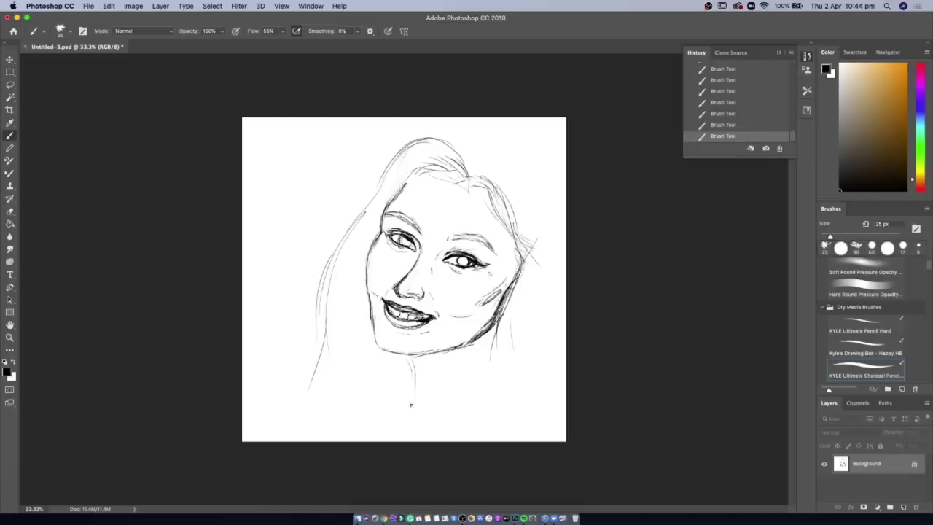
{"action": "left_click_drag", "start_coordinate": [373, 337], "coordinate": [459, 348]}
{"action": "key", "text": "e"}
{"action": "mouse_move", "coordinate": [375, 334]}
{"action": "left_mouse_down"}
{"action": "mouse_move", "coordinate": [379, 347]}
{"action": "mouse_move", "coordinate": [446, 353]}
{"action": "left_mouse_up"}
- Sketch hair, jaw and shoulder strokes, plus hair strands on the right and top
{"action": "key", "text": "b"}
{"action": "key", "text": "e"}
{"action": "key", "text": "b"}
{"action": "key", "text": "e"}
{"action": "key", "text": "b"}
{"action": "mouse_move", "coordinate": [492, 174]}
{"action": "left_mouse_down"}
{"action": "mouse_move", "coordinate": [522, 267]}
{"action": "mouse_move", "coordinate": [445, 422]}
{"action": "left_mouse_up"}
{"action": "left_click_drag", "start_coordinate": [481, 358], "coordinate": [401, 430]}
{"action": "mouse_move", "coordinate": [510, 179]}
{"action": "left_mouse_down"}
{"action": "mouse_move", "coordinate": [529, 291]}
{"action": "mouse_move", "coordinate": [532, 248]}
{"action": "left_mouse_up"}
{"action": "left_click_drag", "start_coordinate": [467, 149], "coordinate": [483, 175]}
{"action": "left_click_drag", "start_coordinate": [515, 136], "coordinate": [561, 216]}
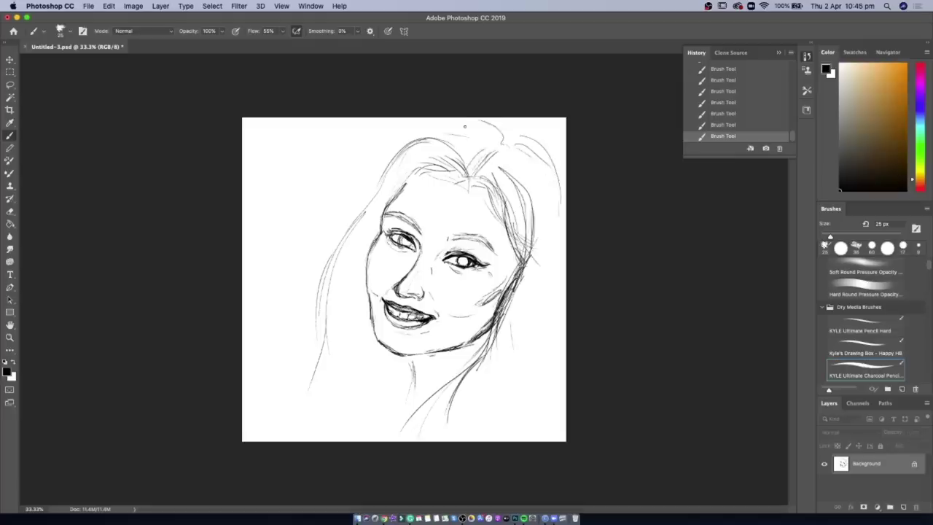
{"action": "left_click_drag", "start_coordinate": [417, 138], "coordinate": [497, 122]}
{"action": "left_click_drag", "start_coordinate": [534, 150], "coordinate": [564, 185]}
- Sketch hair strands along the left side and top of the head
{"action": "left_click_drag", "start_coordinate": [415, 138], "coordinate": [456, 124]}
{"action": "left_click_drag", "start_coordinate": [564, 350], "coordinate": [550, 395]}
{"action": "left_click_drag", "start_coordinate": [332, 323], "coordinate": [297, 437]}
{"action": "left_click_drag", "start_coordinate": [381, 176], "coordinate": [301, 379]}
{"action": "left_click_drag", "start_coordinate": [307, 365], "coordinate": [295, 427]}
- Draw the neck and curved shoulder line and redraw the chin stroke
{"action": "mouse_move", "coordinate": [412, 354]}
{"action": "left_mouse_down"}
{"action": "mouse_move", "coordinate": [415, 396]}
{"action": "mouse_move", "coordinate": [392, 423]}
{"action": "left_mouse_up"}
{"action": "left_click_drag", "start_coordinate": [475, 369], "coordinate": [382, 440]}
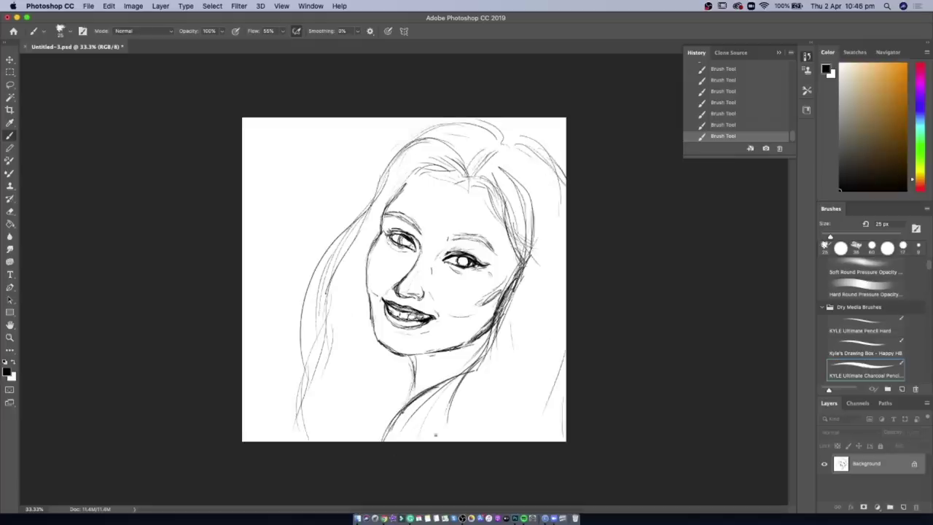
{"action": "key", "text": "e"}
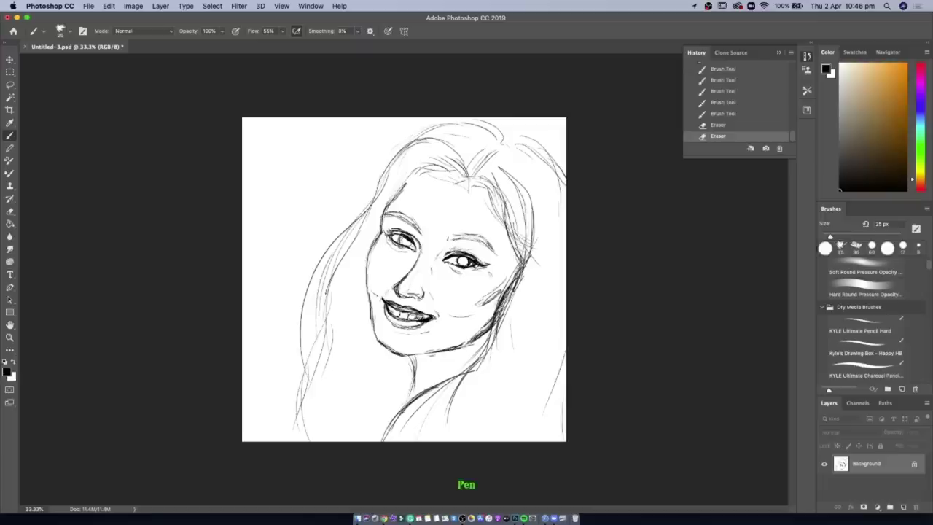
{"action": "key", "text": "b"}
{"action": "left_click_drag", "start_coordinate": [373, 332], "coordinate": [389, 352]}
- Add hair lines around the neck, the sides and near the forehead
{"action": "key", "text": "e"}
{"action": "key", "text": "b"}
{"action": "key", "text": "e"}
{"action": "key", "text": "b"}
{"action": "key", "text": "e"}
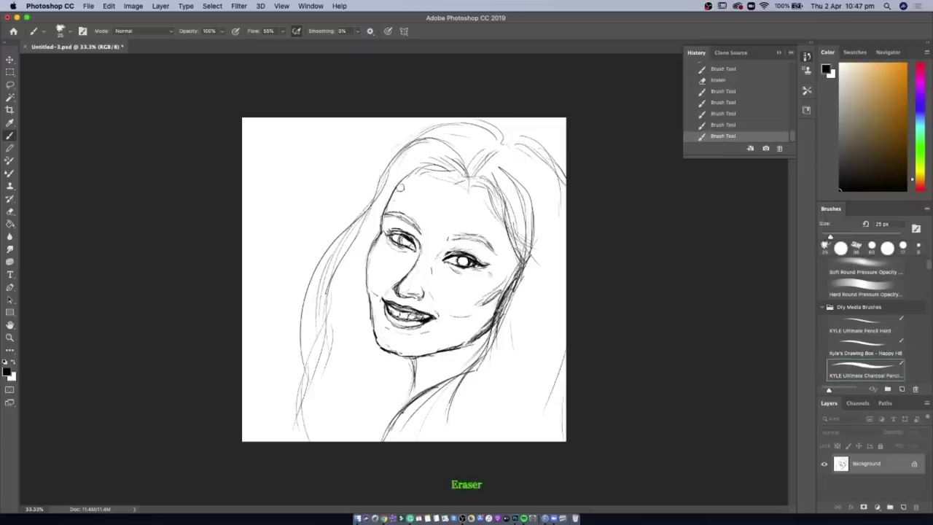
{"action": "key", "text": "b"}
{"action": "left_click_drag", "start_coordinate": [496, 321], "coordinate": [437, 408]}
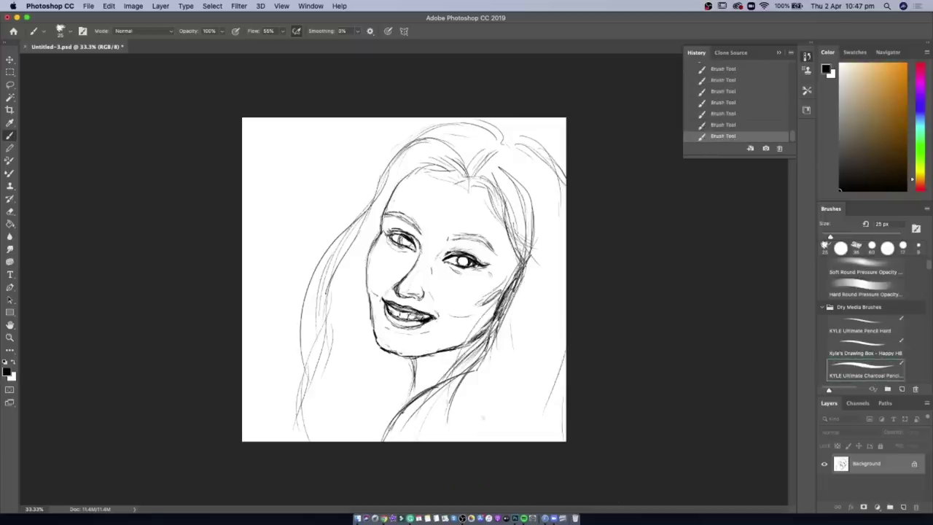
{"action": "left_click_drag", "start_coordinate": [467, 360], "coordinate": [441, 437]}
{"action": "left_click_drag", "start_coordinate": [532, 382], "coordinate": [518, 437]}
{"action": "left_click_drag", "start_coordinate": [320, 350], "coordinate": [286, 437]}
{"action": "left_click_drag", "start_coordinate": [511, 134], "coordinate": [548, 169]}
{"action": "left_click_drag", "start_coordinate": [435, 175], "coordinate": [463, 165]}
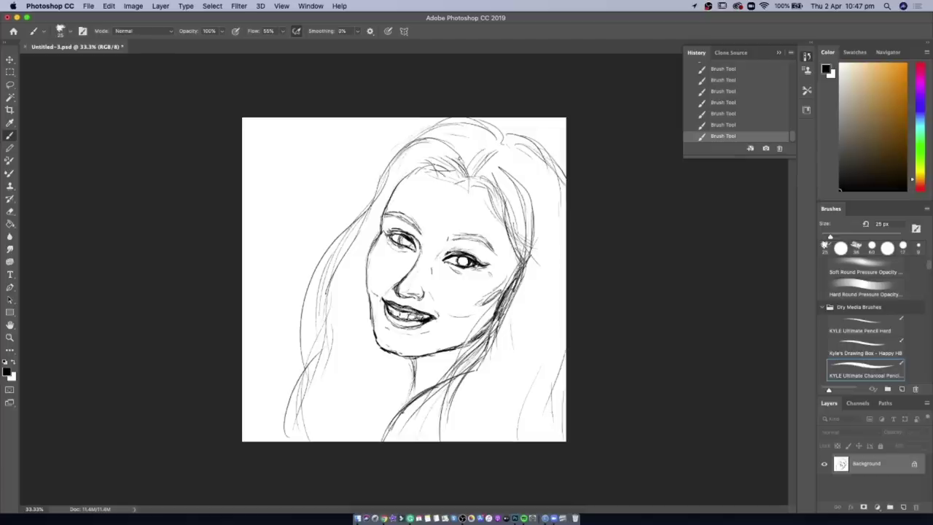
- Erase stray hair strokes on the right side and near the forehead
{"action": "key", "text": "e"}
{"action": "left_click_drag", "start_coordinate": [493, 201], "coordinate": [525, 255]}
{"action": "left_click_drag", "start_coordinate": [464, 185], "coordinate": [510, 233]}
{"action": "left_click_drag", "start_coordinate": [408, 291], "coordinate": [396, 301]}
{"action": "left_click_drag", "start_coordinate": [558, 164], "coordinate": [576, 175]}
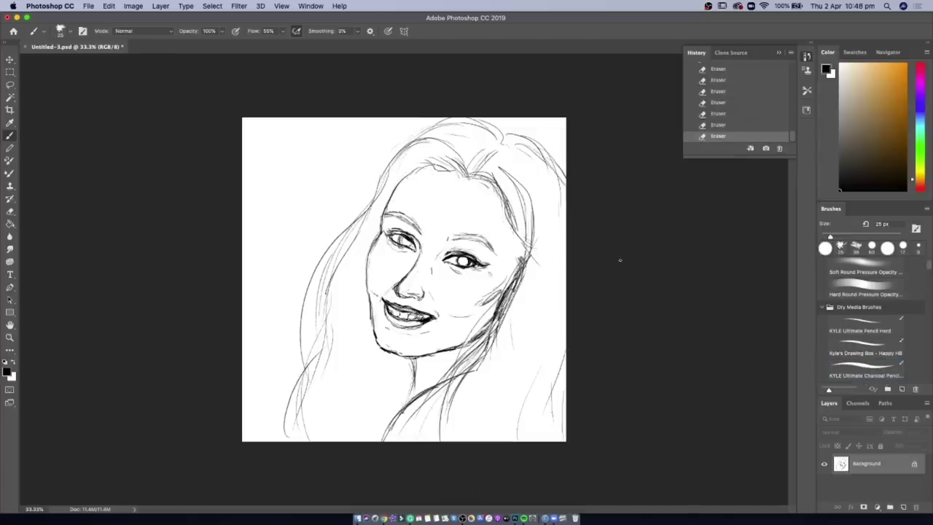
{"action": "key", "text": "b"}
- Write a handwritten signature with a heart in the upper-left corner
{"action": "mouse_move", "coordinate": [394, 295]}
{"action": "left_mouse_down"}
{"action": "mouse_move", "coordinate": [451, 314]}
{"action": "mouse_move", "coordinate": [404, 305]}
{"action": "left_mouse_up"}
{"action": "key", "text": "e"}
{"action": "key", "text": "b"}
{"action": "left_click_drag", "start_coordinate": [276, 208], "coordinate": [292, 188]}
{"action": "left_click_drag", "start_coordinate": [293, 191], "coordinate": [304, 182]}
{"action": "left_click_drag", "start_coordinate": [309, 168], "coordinate": [312, 146]}
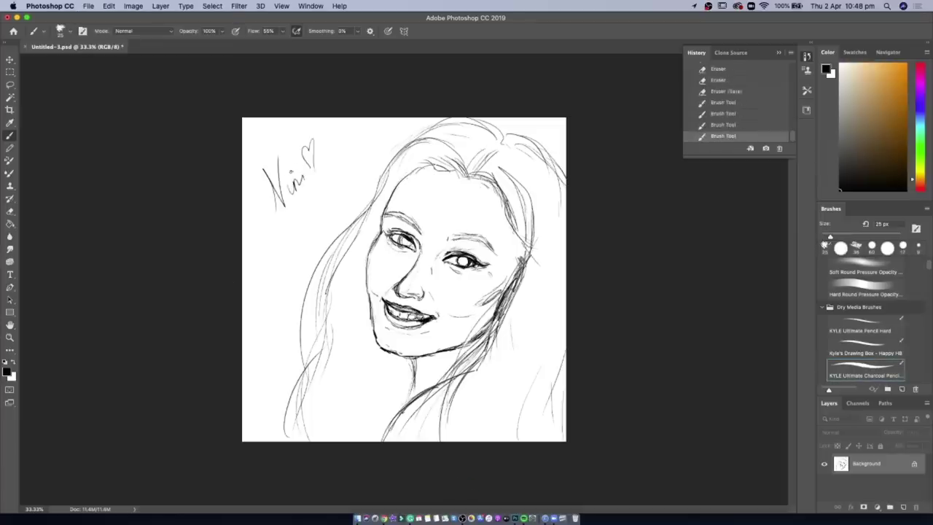
- Erase small marks near the face and add short dark strokes beside the right eye
{"action": "left_click_drag", "start_coordinate": [429, 342], "coordinate": [431, 340]}
{"action": "left_click_drag", "start_coordinate": [408, 313], "coordinate": [389, 273]}
{"action": "left_click_drag", "start_coordinate": [479, 270], "coordinate": [489, 274]}
{"action": "left_click_drag", "start_coordinate": [487, 273], "coordinate": [497, 278]}
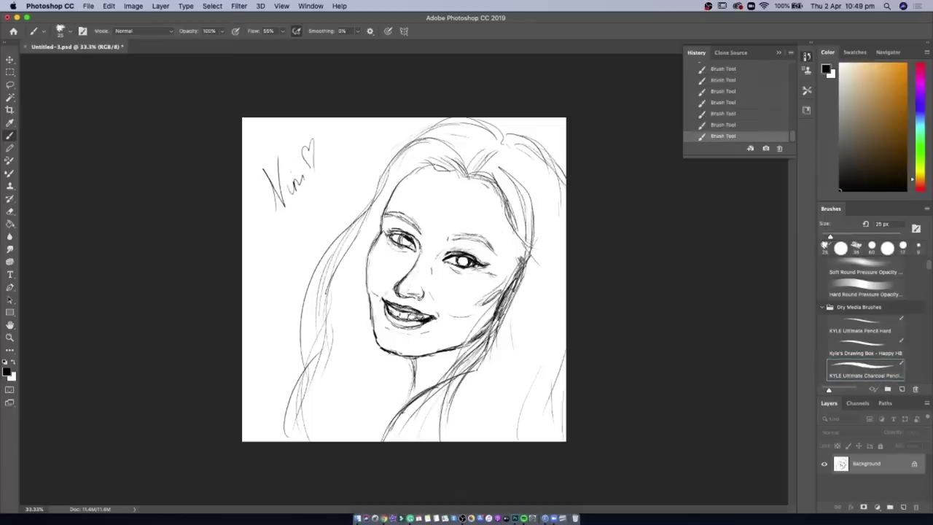
- Save the sketch and add a stroke along the hair beside the cheek
{"action": "key", "text": "super+s"}
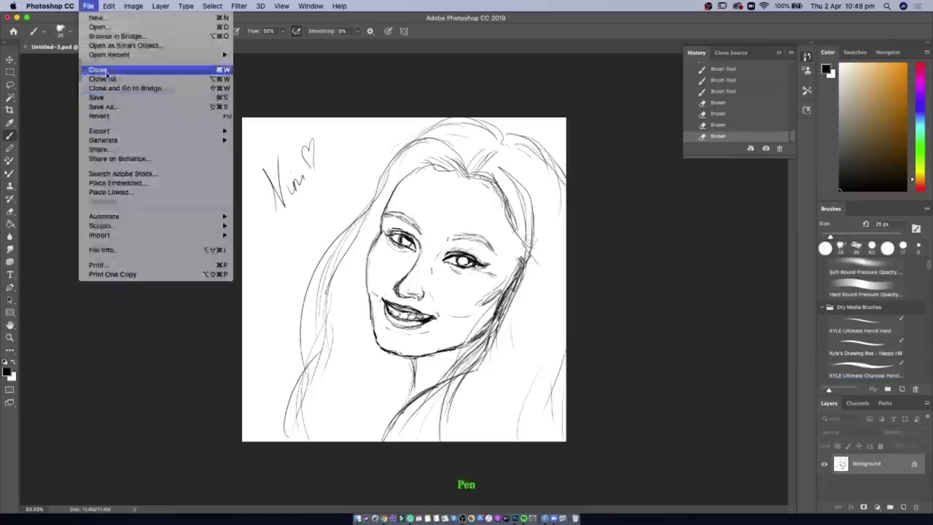
{"action": "left_click_drag", "start_coordinate": [512, 281], "coordinate": [487, 325]}
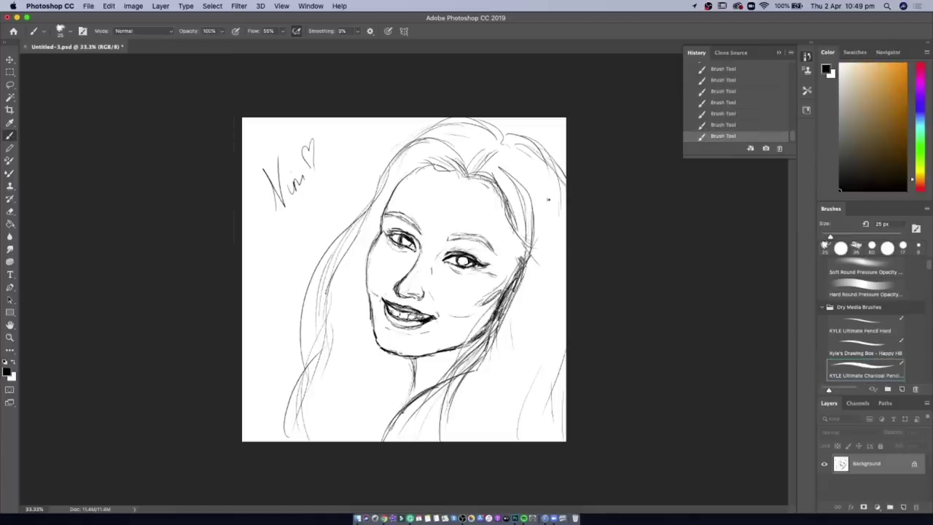
{"action": "key", "text": "e"}
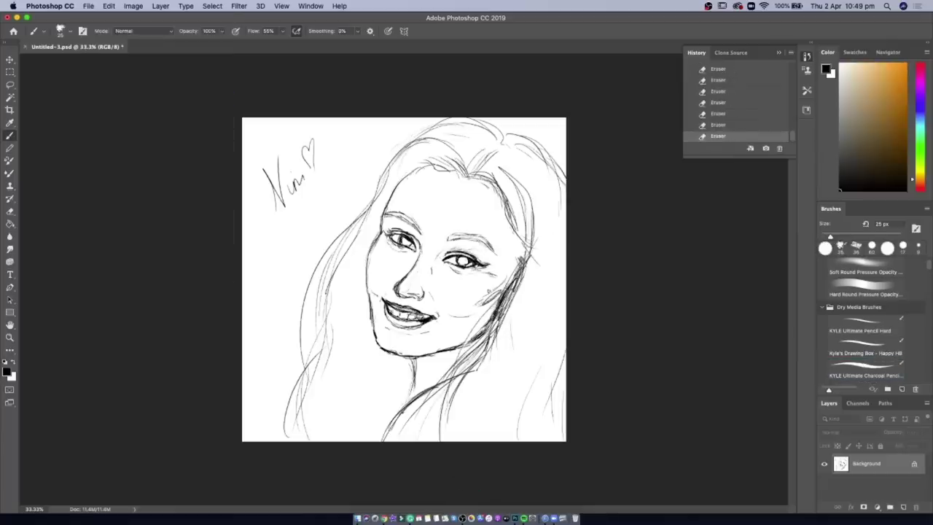
{"action": "key", "text": "b"}
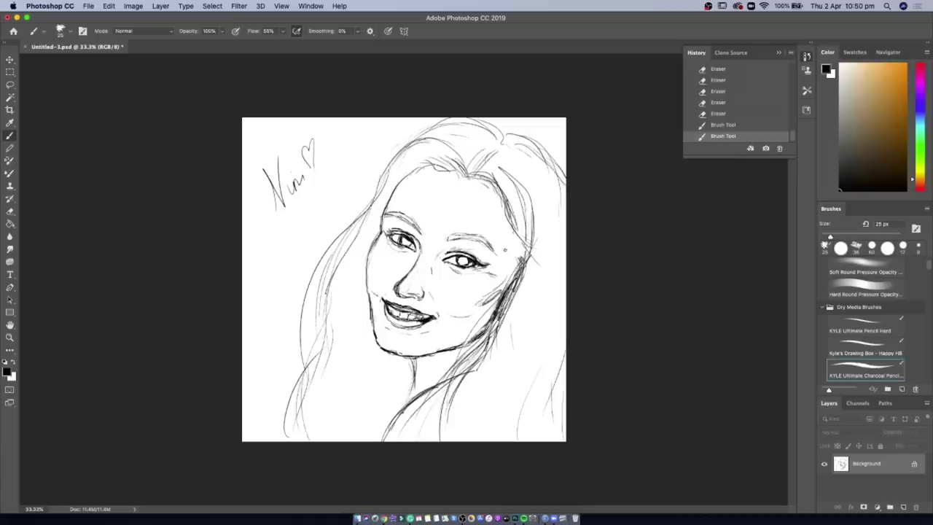
{"action": "key", "text": "super+s"}
{"action": "key", "text": "e"}
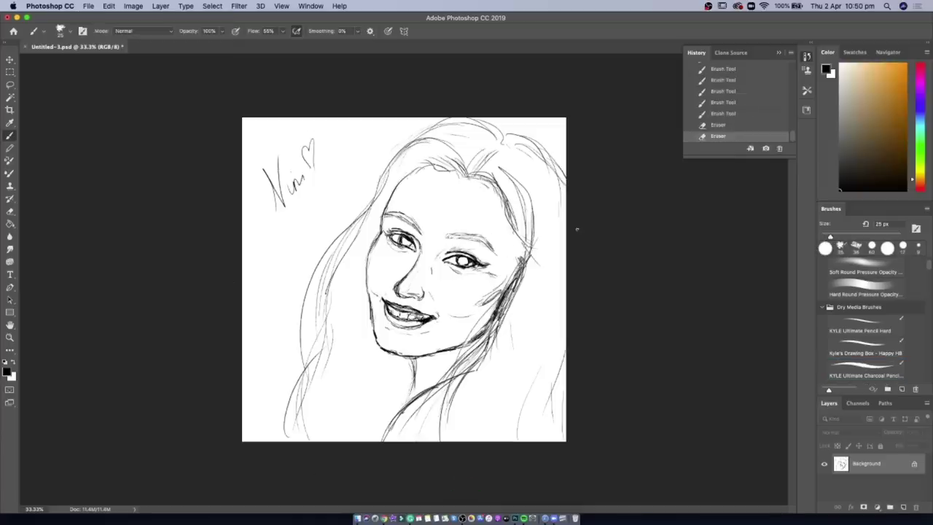
{"action": "key", "text": "super+s"}
{"action": "key", "text": "super+s"}
{"action": "key", "text": "b"}
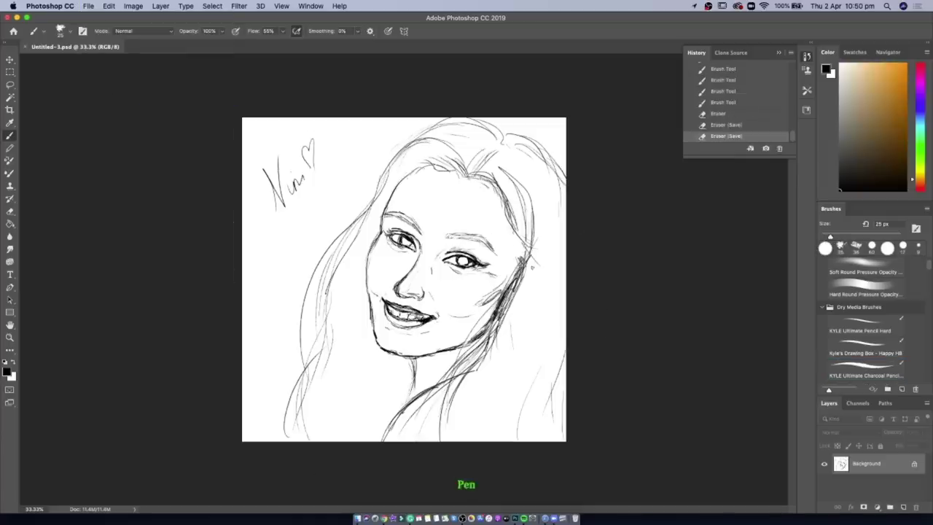
- Add a short cheek stroke, erase a stray mark near the mouth, and pick a round tip
{"action": "left_click_drag", "start_coordinate": [458, 312], "coordinate": [490, 305]}
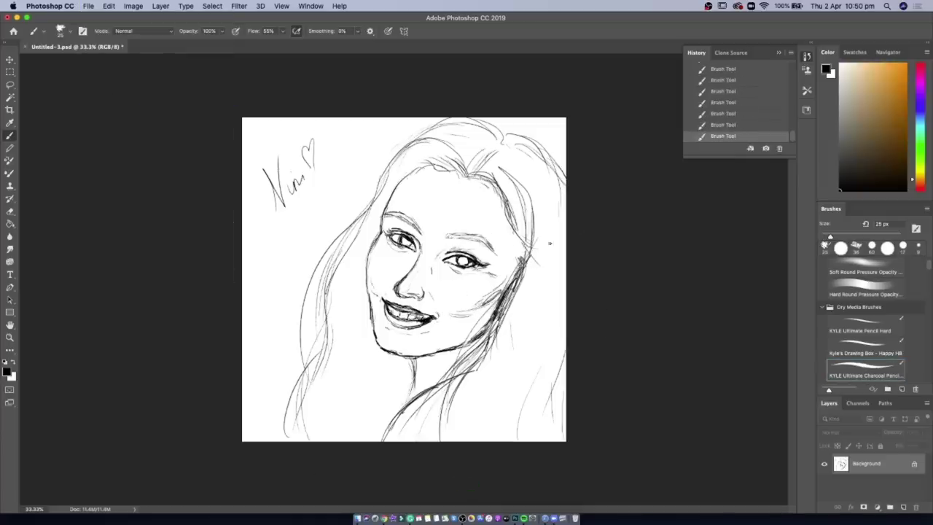
{"action": "key", "text": "e"}
{"action": "key", "text": "b"}
{"action": "right_click", "coordinate": [425, 321]}
{"action": "key", "text": "e"}
{"action": "left_click_drag", "start_coordinate": [427, 327], "coordinate": [417, 308]}
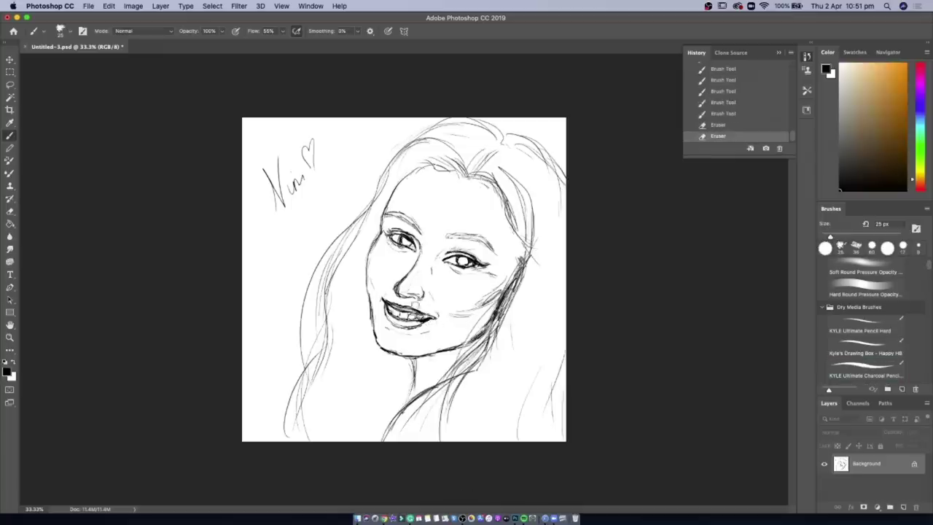
{"action": "key", "text": "b"}
- Check the eraser tip settings and erase the small mark below the mouth
{"action": "key", "text": "e"}
{"action": "left_click", "coordinate": [431, 320]}
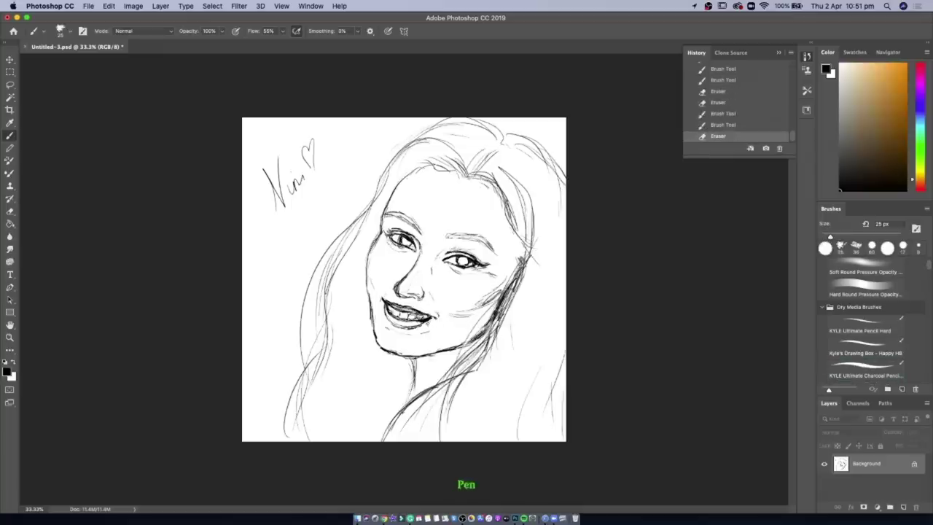
{"action": "key", "text": "b"}
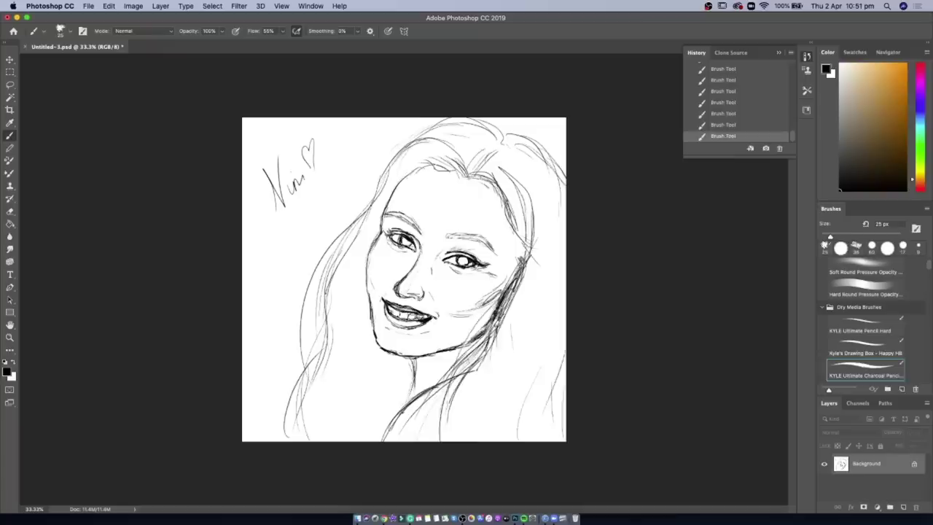
{"action": "key", "text": "e"}
{"action": "right_click", "coordinate": [520, 321]}
{"action": "key", "text": "Escape"}
{"action": "key", "text": "b"}
{"action": "key", "text": "e"}
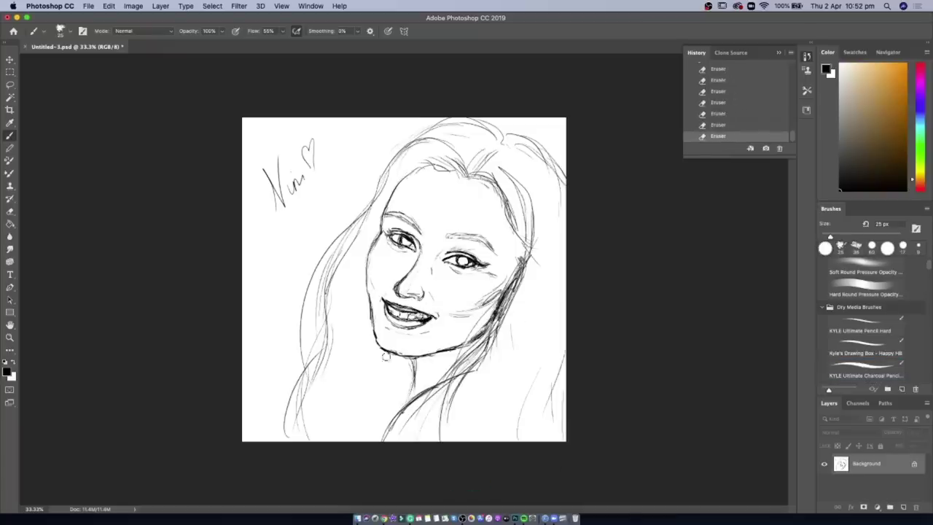
{"action": "key", "text": "e"}
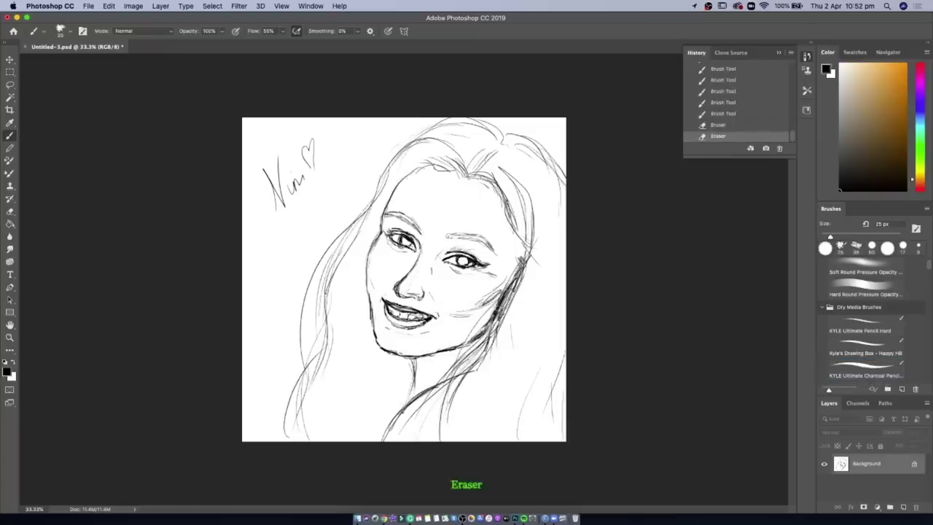
{"action": "left_click_drag", "start_coordinate": [419, 316], "coordinate": [425, 322]}
{"action": "key", "text": "e"}
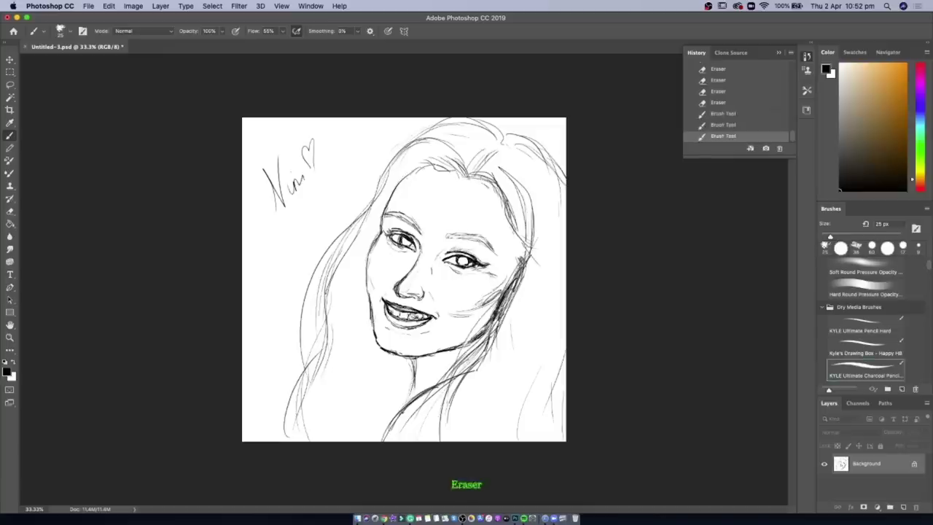
{"action": "key", "text": "b"}
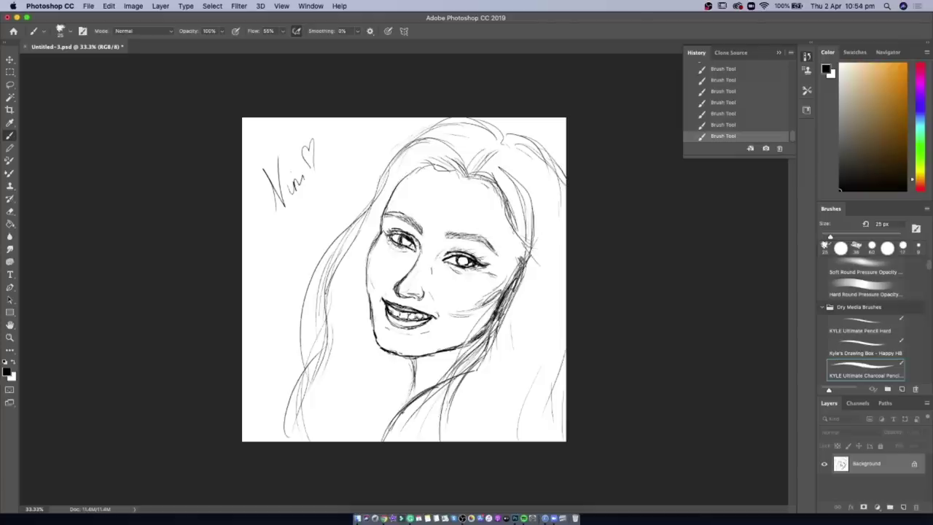
- Draw a stroke and select the KYLE Ultimate Charcoal Pencil brush
{"action": "mouse_move", "coordinate": [387, 211]}
{"action": "left_mouse_down"}
{"action": "mouse_move", "coordinate": [417, 220]}
{"action": "mouse_move", "coordinate": [483, 215]}
{"action": "left_mouse_up"}
{"action": "key", "text": "b"}
{"action": "left_click", "coordinate": [865, 370]}
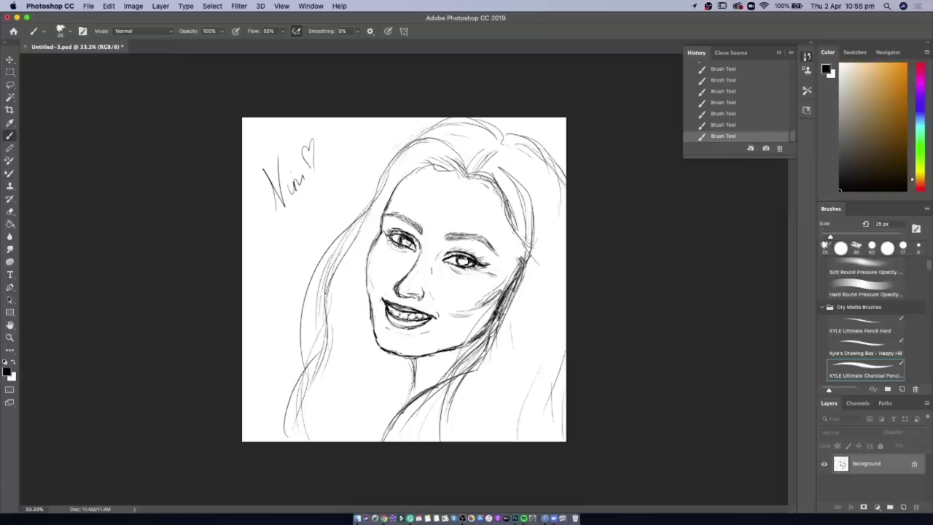
{"action": "key", "text": "e"}
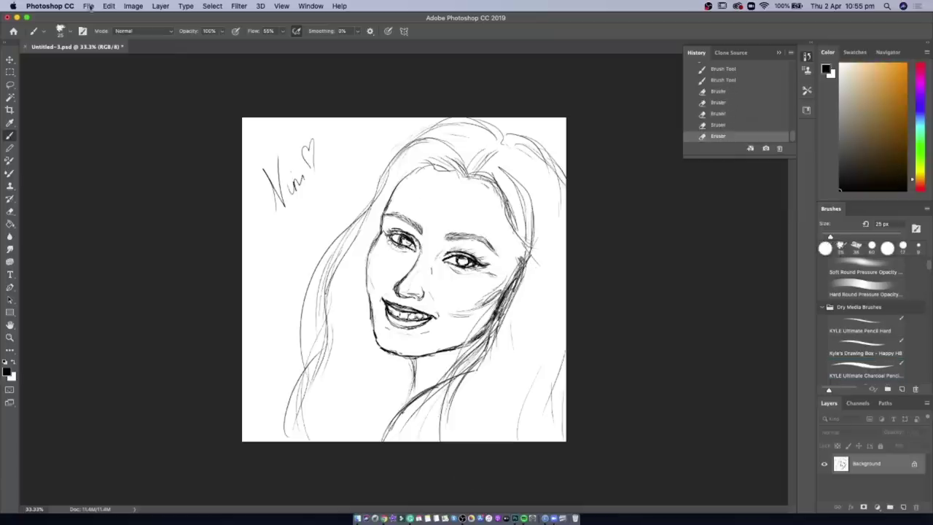
- Sketch the head, ear and neck, a shoulder line, both right-arm edges and two chest curves
{"action": "key", "text": "b"}
{"action": "mouse_move", "coordinate": [326, 357]}
{"action": "left_mouse_down"}
{"action": "mouse_move", "coordinate": [328, 428]}
{"action": "mouse_move", "coordinate": [328, 408]}
{"action": "left_mouse_up"}
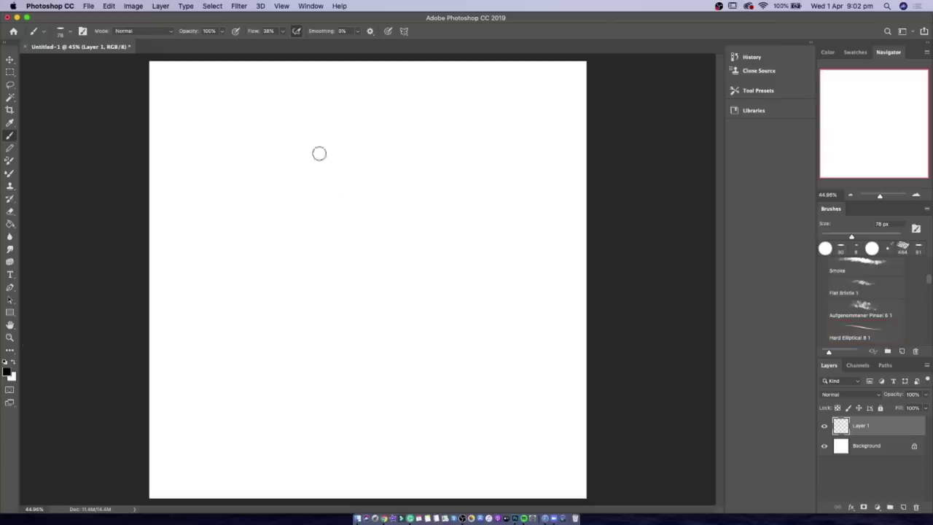
{"action": "mouse_move", "coordinate": [346, 190]}
{"action": "left_mouse_down"}
{"action": "mouse_move", "coordinate": [425, 150]}
{"action": "mouse_move", "coordinate": [395, 211]}
{"action": "mouse_move", "coordinate": [343, 209]}
{"action": "mouse_move", "coordinate": [363, 229]}
{"action": "mouse_move", "coordinate": [406, 205]}
{"action": "mouse_move", "coordinate": [336, 190]}
{"action": "left_mouse_up"}
{"action": "left_click_drag", "start_coordinate": [423, 167], "coordinate": [418, 247]}
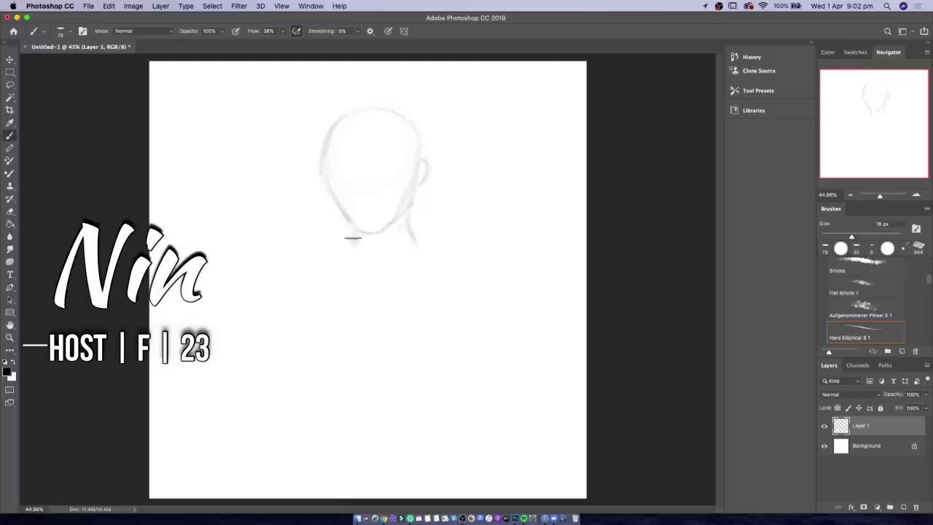
{"action": "left_click_drag", "start_coordinate": [318, 261], "coordinate": [524, 241]}
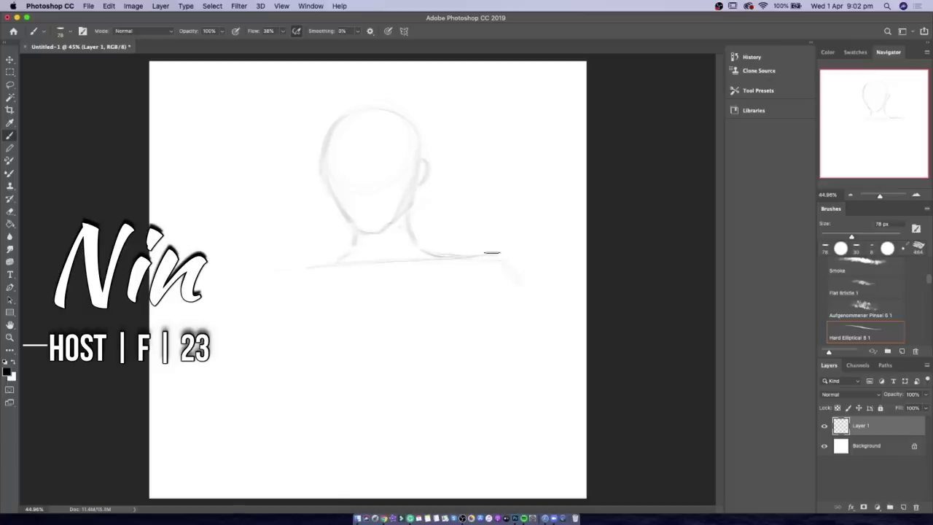
{"action": "left_click_drag", "start_coordinate": [527, 332], "coordinate": [543, 483]}
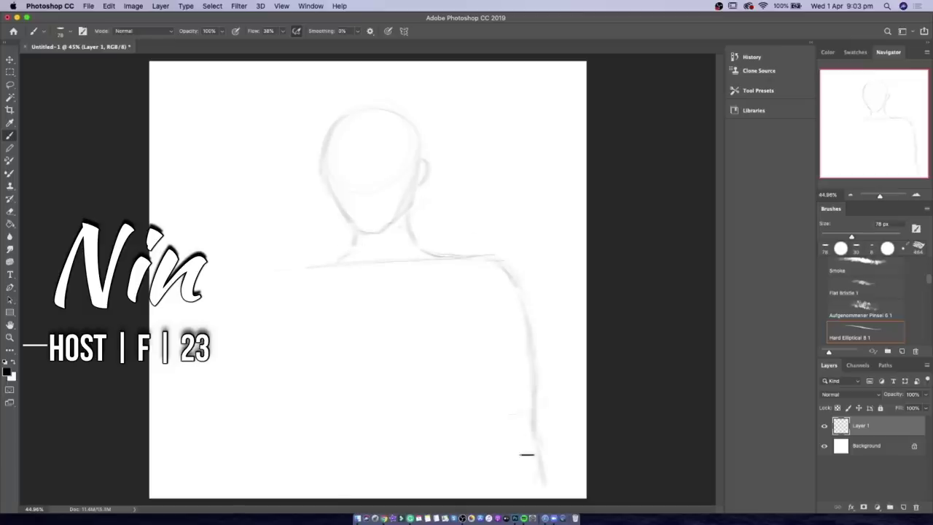
{"action": "left_click_drag", "start_coordinate": [476, 324], "coordinate": [519, 494]}
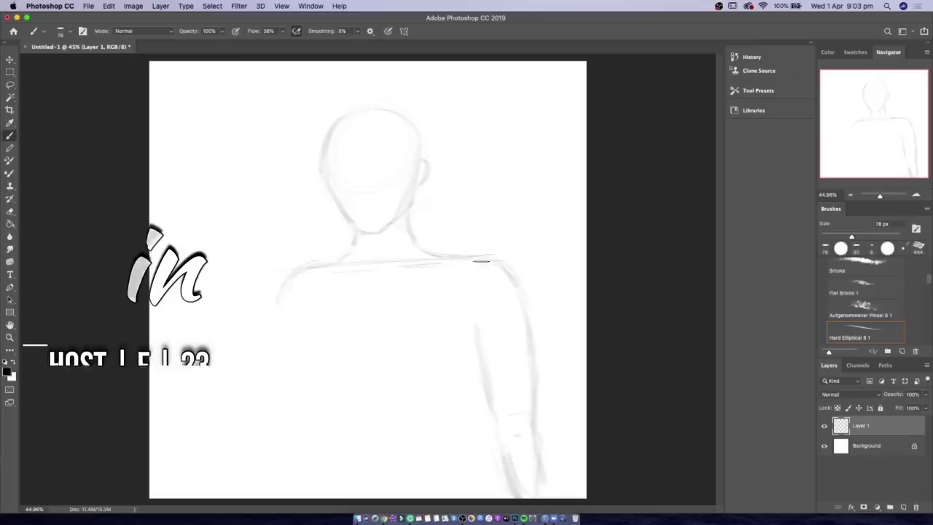
{"action": "mouse_move", "coordinate": [315, 350]}
{"action": "left_mouse_down"}
{"action": "mouse_move", "coordinate": [343, 397]}
{"action": "mouse_move", "coordinate": [461, 370]}
{"action": "left_mouse_up"}
- Darken both chest curves and the right arm line
{"action": "mouse_move", "coordinate": [399, 399]}
{"action": "left_mouse_down"}
{"action": "mouse_move", "coordinate": [483, 381]}
{"action": "mouse_move", "coordinate": [468, 494]}
{"action": "left_mouse_up"}
{"action": "mouse_move", "coordinate": [481, 359]}
{"action": "left_mouse_down"}
{"action": "mouse_move", "coordinate": [430, 408]}
{"action": "mouse_move", "coordinate": [392, 392]}
{"action": "mouse_move", "coordinate": [472, 379]}
{"action": "left_mouse_up"}
{"action": "left_click_drag", "start_coordinate": [306, 343], "coordinate": [368, 402]}
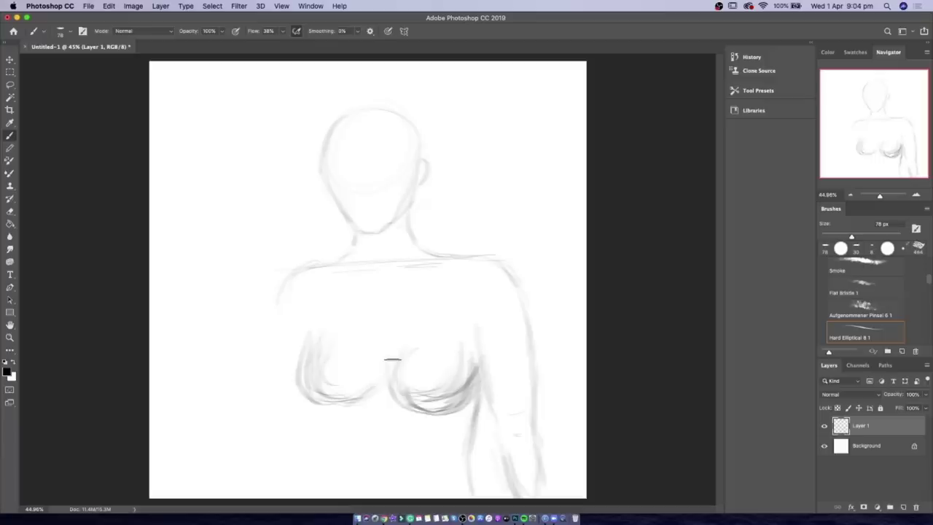
{"action": "left_click_drag", "start_coordinate": [389, 358], "coordinate": [430, 412]}
{"action": "mouse_move", "coordinate": [299, 391]}
{"action": "left_mouse_down"}
{"action": "mouse_move", "coordinate": [348, 405]}
{"action": "mouse_move", "coordinate": [284, 440]}
{"action": "mouse_move", "coordinate": [260, 497]}
{"action": "left_mouse_up"}
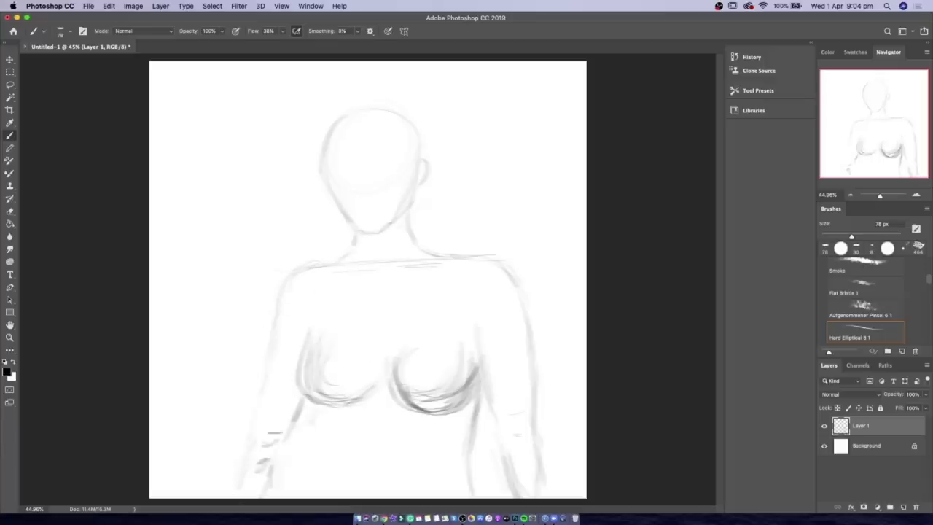
- Add shading lines along the torso edges and darken the right torso and arm edges
{"action": "left_click_drag", "start_coordinate": [321, 405], "coordinate": [317, 489]}
{"action": "left_click_drag", "start_coordinate": [450, 423], "coordinate": [447, 462]}
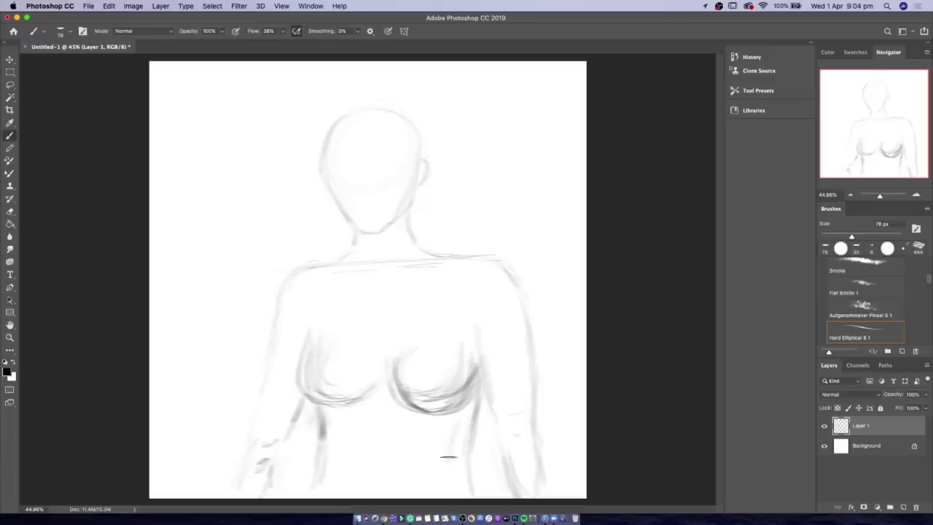
{"action": "left_click_drag", "start_coordinate": [467, 408], "coordinate": [455, 495]}
{"action": "left_click_drag", "start_coordinate": [465, 339], "coordinate": [457, 435]}
{"action": "left_click_drag", "start_coordinate": [518, 298], "coordinate": [502, 495]}
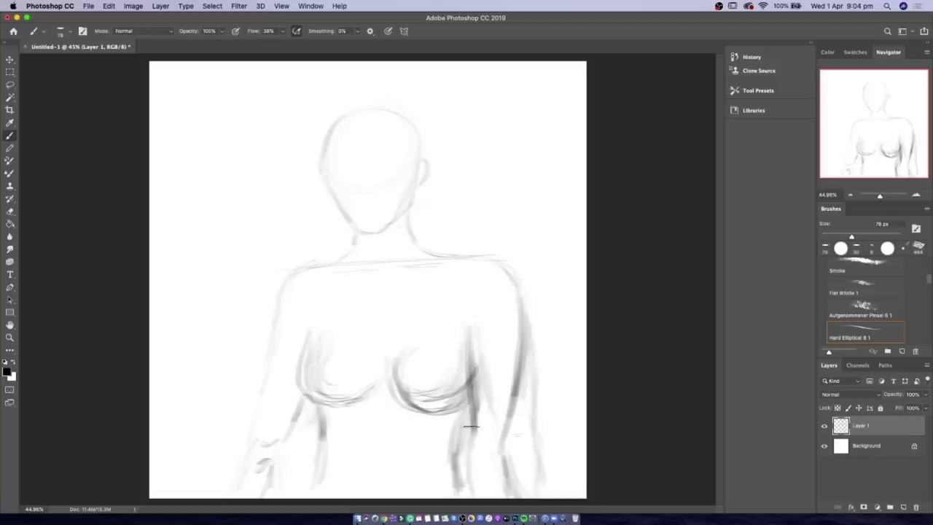
{"action": "left_click_drag", "start_coordinate": [473, 390], "coordinate": [460, 494]}
{"action": "left_click_drag", "start_coordinate": [322, 406], "coordinate": [318, 437]}
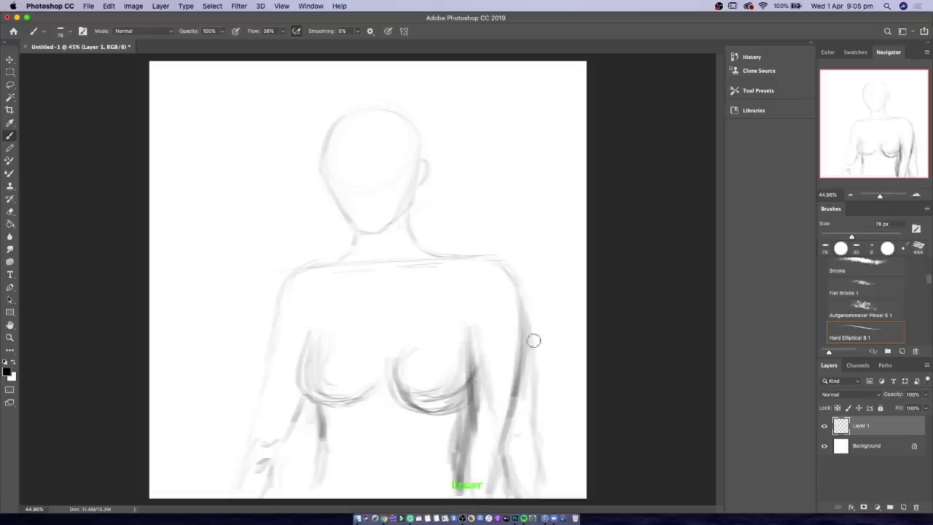
- Erase strokes along the right arm, torso and below the chest; choose the Hard Elliptical tip
{"action": "key", "text": "e"}
{"action": "left_click_drag", "start_coordinate": [533, 338], "coordinate": [530, 485]}
{"action": "left_click_drag", "start_coordinate": [464, 413], "coordinate": [458, 470]}
{"action": "left_click_drag", "start_coordinate": [451, 433], "coordinate": [454, 446]}
{"action": "right_click", "coordinate": [310, 408]}
{"action": "left_click", "coordinate": [395, 489]}
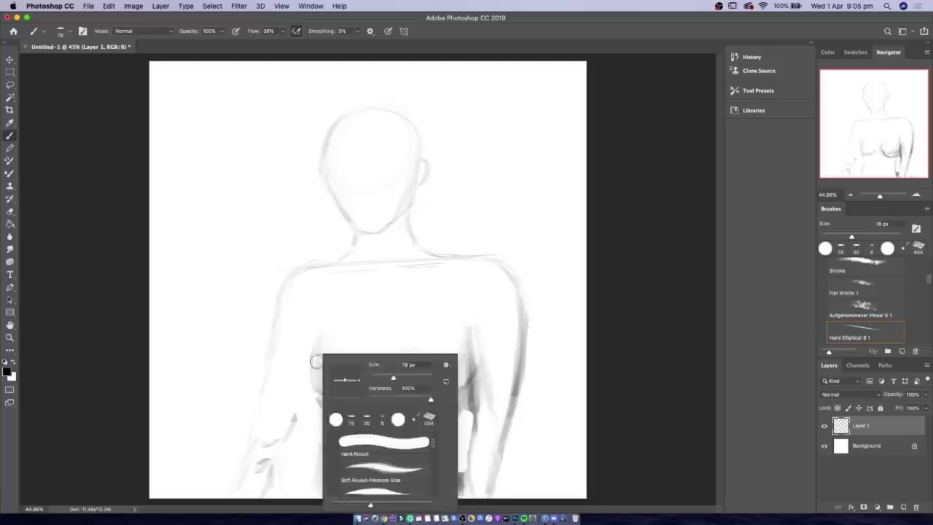
- Redraw the left chest outline darker and add dark strokes below the chest and along both arms
{"action": "left_click_drag", "start_coordinate": [312, 337], "coordinate": [320, 400]}
{"action": "left_click_drag", "start_coordinate": [466, 409], "coordinate": [457, 482]}
{"action": "left_click_drag", "start_coordinate": [331, 426], "coordinate": [320, 492]}
{"action": "left_click_drag", "start_coordinate": [450, 419], "coordinate": [459, 492]}
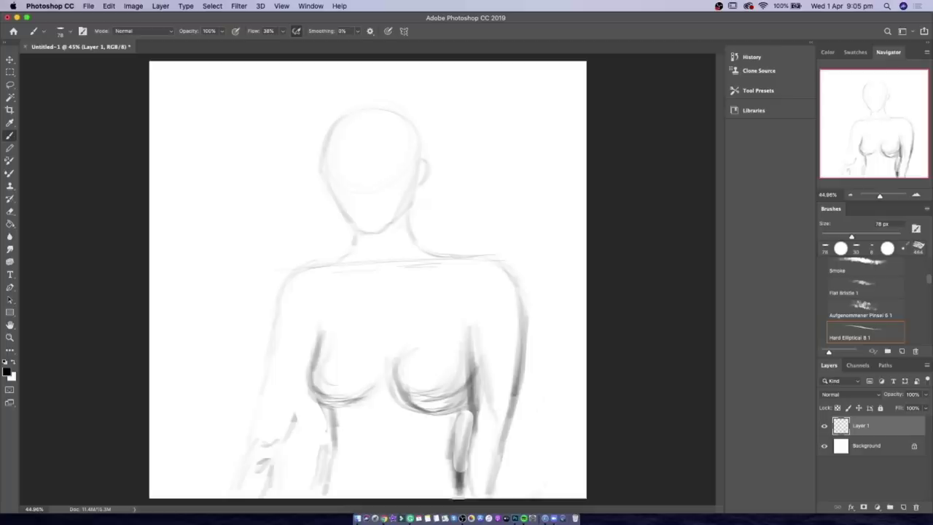
{"action": "left_click_drag", "start_coordinate": [386, 333], "coordinate": [386, 361]}
{"action": "left_click_drag", "start_coordinate": [321, 450], "coordinate": [322, 494]}
{"action": "left_click_drag", "start_coordinate": [275, 452], "coordinate": [274, 488]}
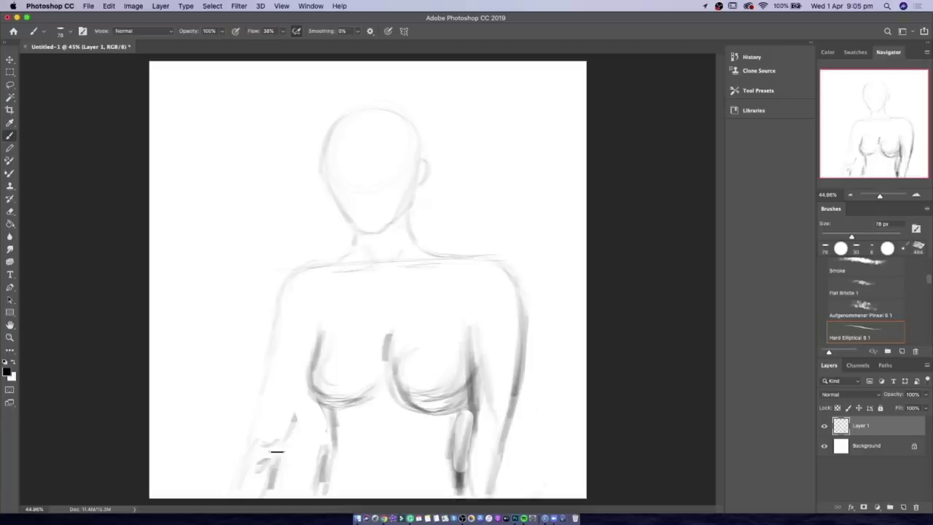
- Add dark strokes along the figure's left arm
{"action": "left_click_drag", "start_coordinate": [306, 387], "coordinate": [271, 453]}
{"action": "left_click_drag", "start_coordinate": [259, 409], "coordinate": [242, 493]}
{"action": "left_click_drag", "start_coordinate": [277, 446], "coordinate": [275, 494]}
{"action": "left_click_drag", "start_coordinate": [315, 382], "coordinate": [299, 493]}
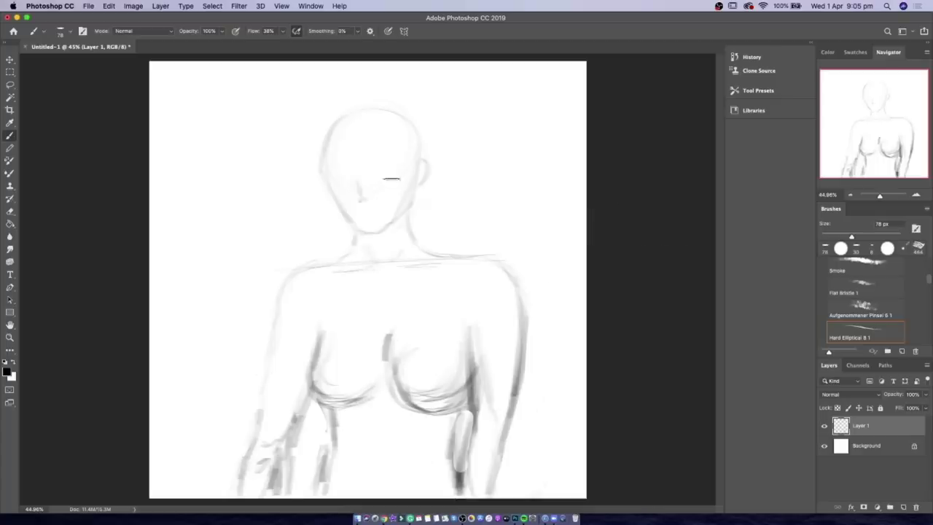
- Darken the nose and mouth, shade the eyes, right cheek and jaw, and darken the upper-left head outline
{"action": "mouse_move", "coordinate": [365, 202]}
{"action": "left_mouse_down"}
{"action": "mouse_move", "coordinate": [357, 198]}
{"action": "mouse_move", "coordinate": [368, 194]}
{"action": "left_mouse_up"}
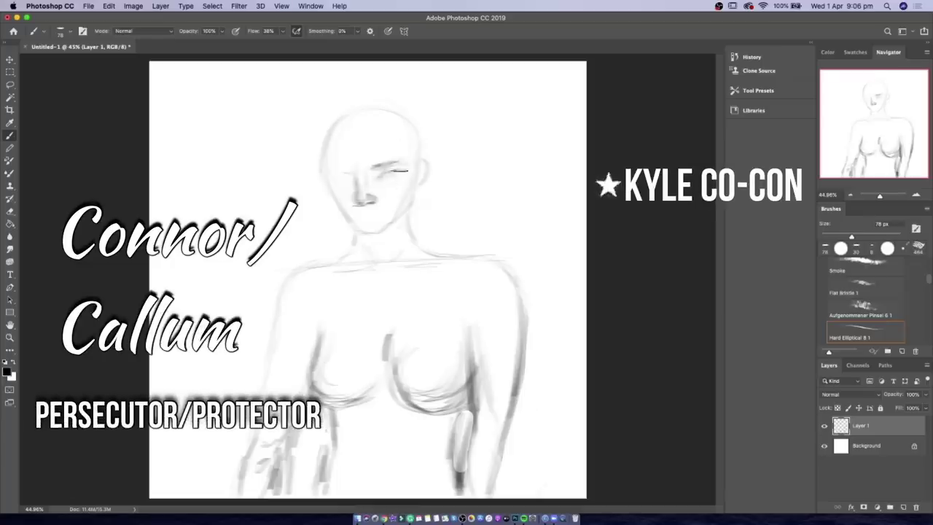
{"action": "left_click_drag", "start_coordinate": [379, 175], "coordinate": [402, 167]}
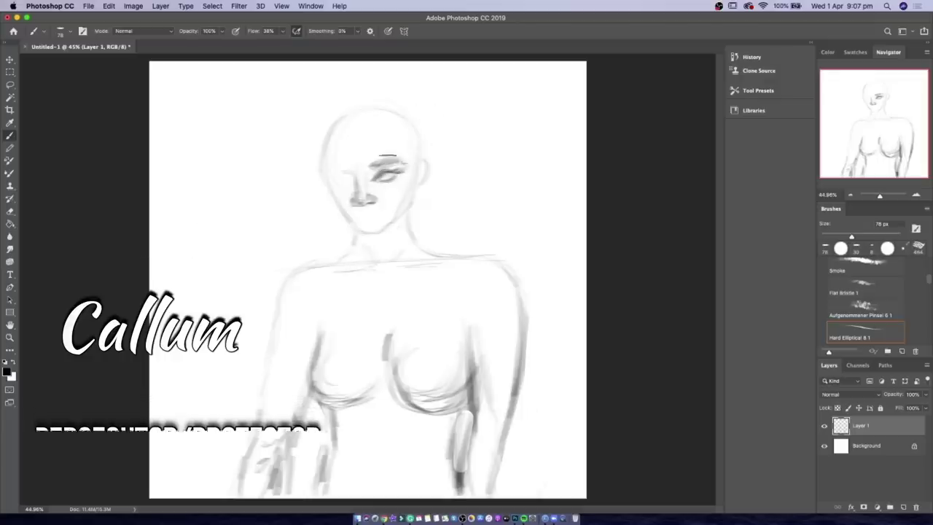
{"action": "left_click_drag", "start_coordinate": [368, 175], "coordinate": [388, 149]}
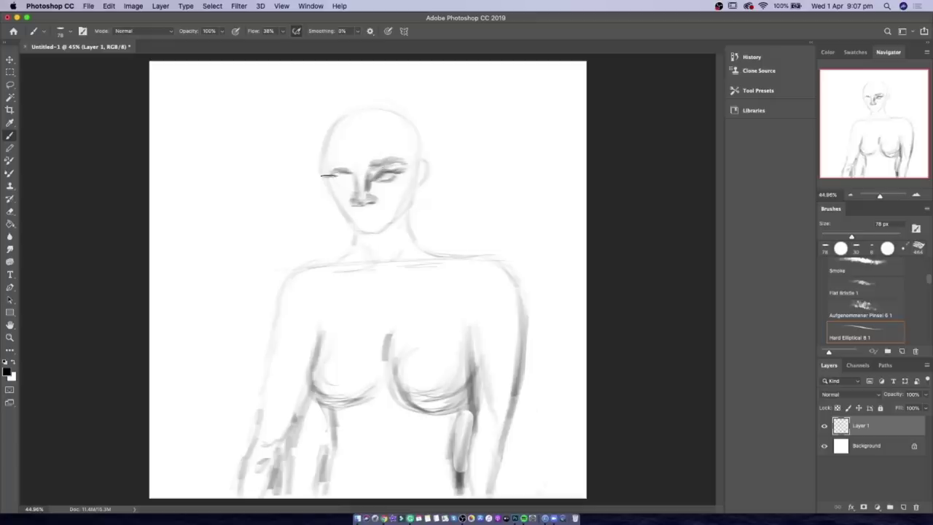
{"action": "mouse_move", "coordinate": [336, 168]}
{"action": "left_mouse_down"}
{"action": "mouse_move", "coordinate": [340, 183]}
{"action": "mouse_move", "coordinate": [347, 159]}
{"action": "left_mouse_up"}
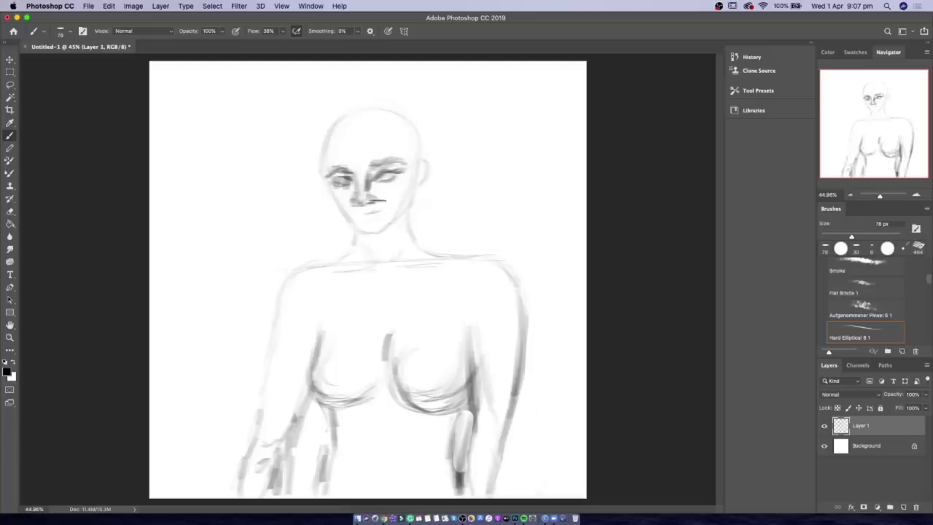
{"action": "mouse_move", "coordinate": [413, 191]}
{"action": "left_mouse_down"}
{"action": "mouse_move", "coordinate": [416, 164]}
{"action": "mouse_move", "coordinate": [411, 204]}
{"action": "mouse_move", "coordinate": [376, 231]}
{"action": "left_mouse_up"}
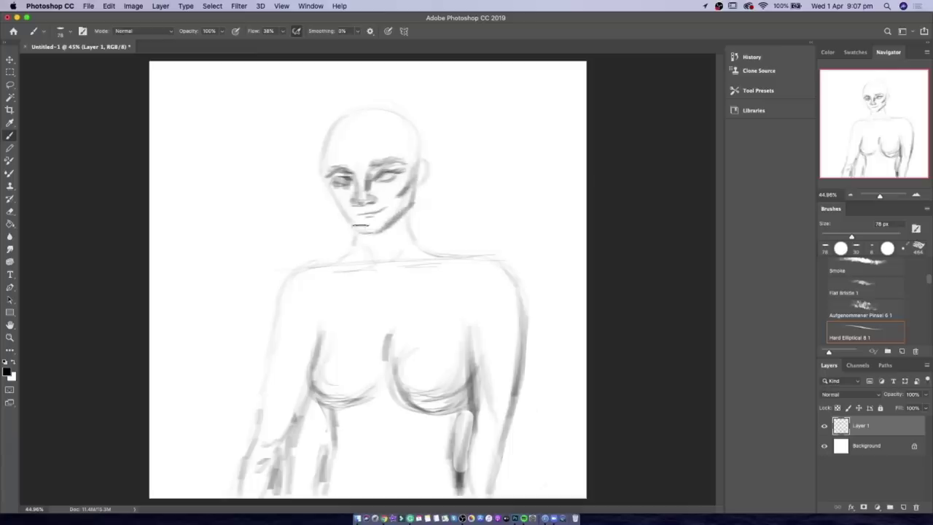
{"action": "left_click_drag", "start_coordinate": [332, 131], "coordinate": [366, 104]}
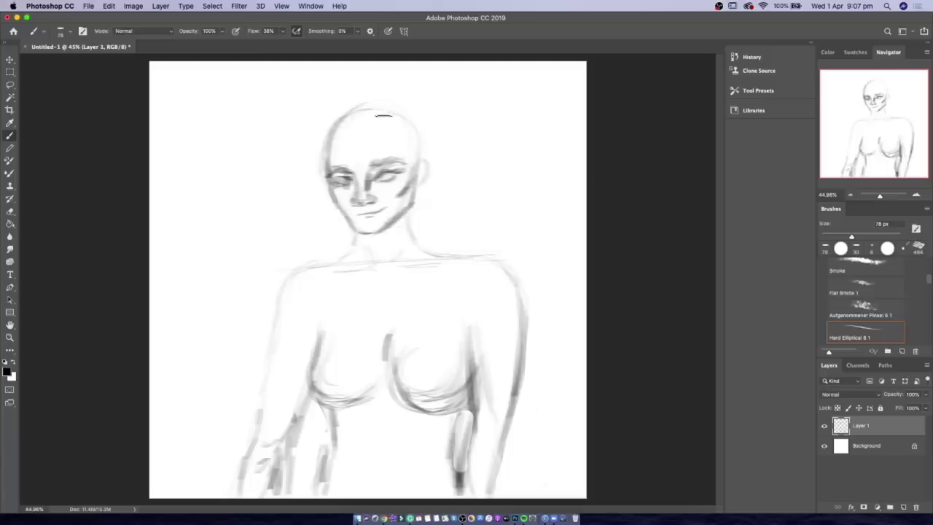
- Darken the right side of the head and ear, and sweep faint strokes across the chest
{"action": "left_click_drag", "start_coordinate": [412, 183], "coordinate": [419, 205]}
{"action": "left_click_drag", "start_coordinate": [426, 155], "coordinate": [425, 193]}
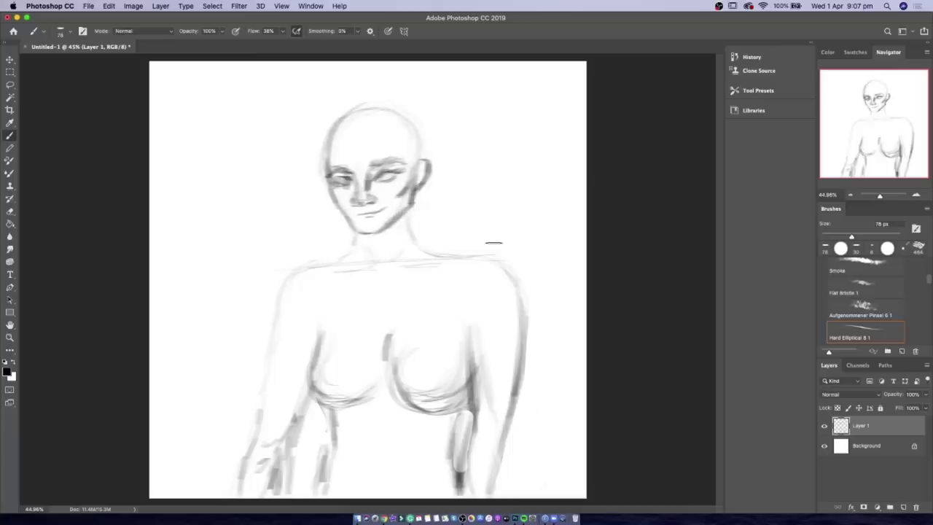
{"action": "left_click_drag", "start_coordinate": [499, 310], "coordinate": [394, 328]}
{"action": "left_click_drag", "start_coordinate": [467, 334], "coordinate": [328, 357]}
{"action": "mouse_move", "coordinate": [507, 341]}
{"action": "left_mouse_down"}
{"action": "mouse_move", "coordinate": [291, 378]}
{"action": "mouse_move", "coordinate": [298, 398]}
{"action": "left_mouse_up"}
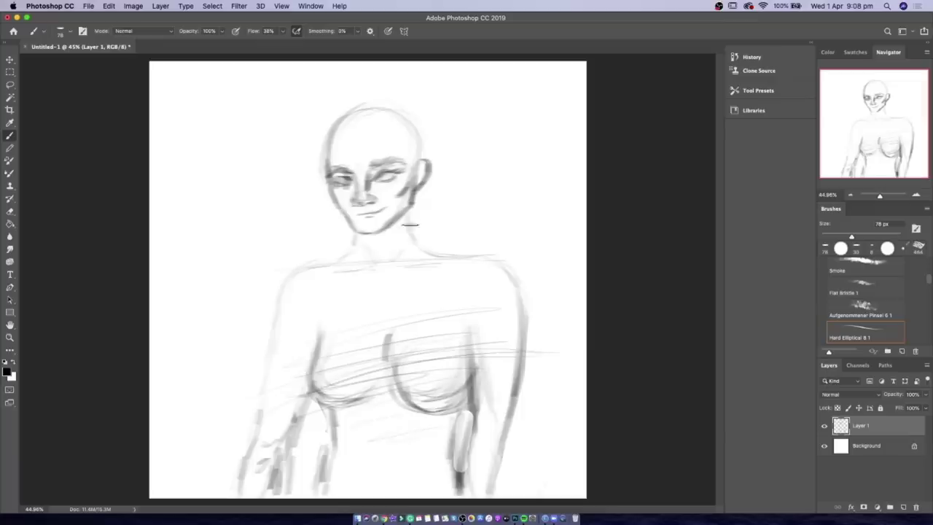
- Add faint strokes over the neck and shoulders, then darken the shoulder and arm outlines
{"action": "left_click_drag", "start_coordinate": [410, 225], "coordinate": [557, 204]}
{"action": "left_click_drag", "start_coordinate": [287, 295], "coordinate": [168, 325]}
{"action": "left_click_drag", "start_coordinate": [494, 301], "coordinate": [279, 324]}
{"action": "mouse_move", "coordinate": [580, 269]}
{"action": "left_mouse_down"}
{"action": "mouse_move", "coordinate": [516, 272]}
{"action": "mouse_move", "coordinate": [535, 328]}
{"action": "left_mouse_up"}
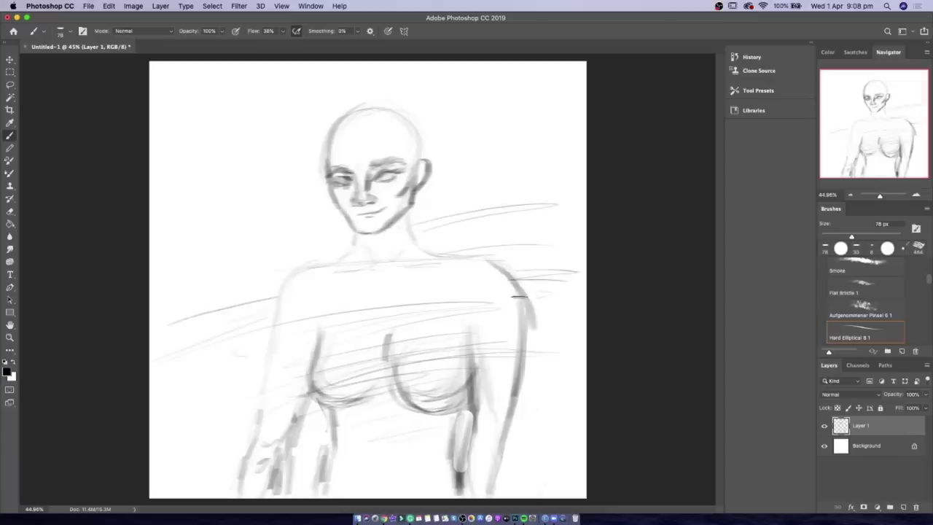
{"action": "left_click_drag", "start_coordinate": [509, 276], "coordinate": [527, 371]}
{"action": "left_click_drag", "start_coordinate": [279, 291], "coordinate": [272, 336]}
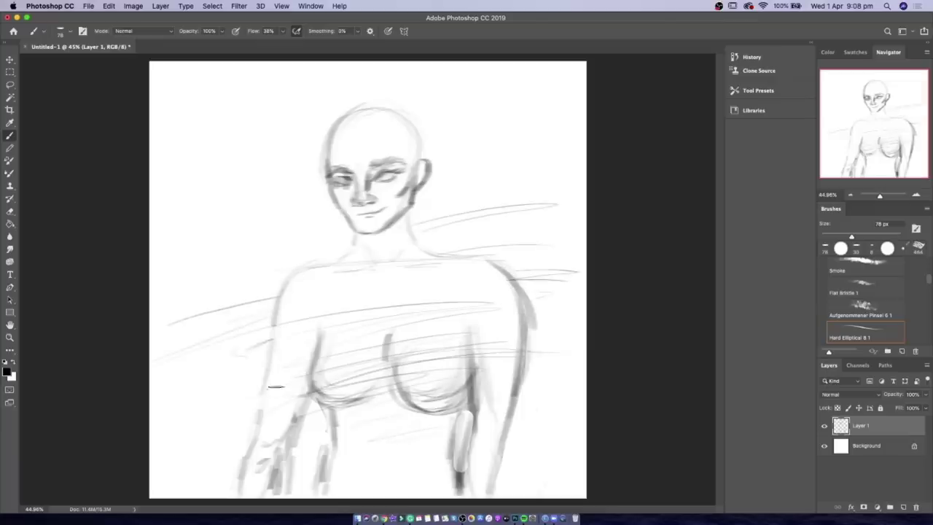
{"action": "left_click_drag", "start_coordinate": [276, 387], "coordinate": [242, 470]}
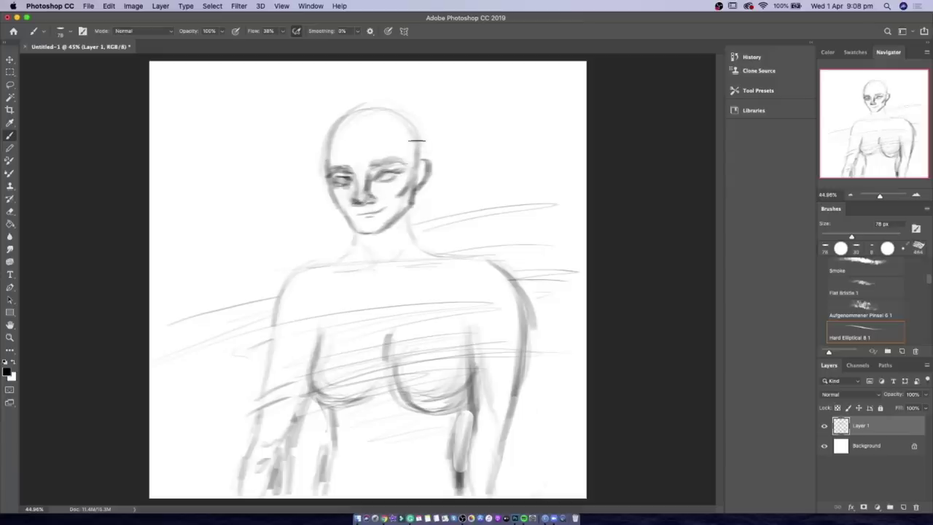
- Draw wavy, curly hair strokes across the top and left of the head
{"action": "mouse_move", "coordinate": [368, 109]}
{"action": "left_mouse_down"}
{"action": "mouse_move", "coordinate": [374, 149]}
{"action": "mouse_move", "coordinate": [384, 149]}
{"action": "left_mouse_up"}
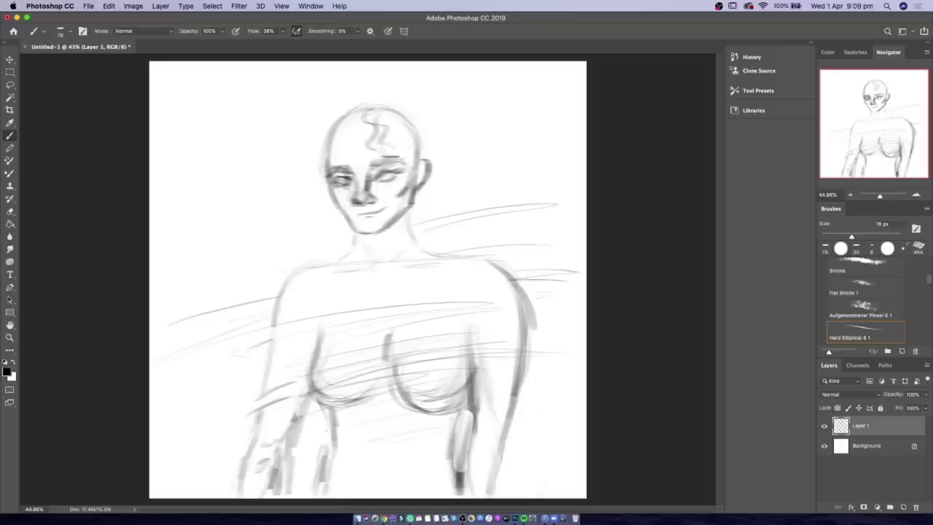
{"action": "mouse_move", "coordinate": [394, 117]}
{"action": "left_mouse_down"}
{"action": "mouse_move", "coordinate": [430, 138]}
{"action": "mouse_move", "coordinate": [446, 174]}
{"action": "mouse_move", "coordinate": [437, 145]}
{"action": "mouse_move", "coordinate": [451, 168]}
{"action": "mouse_move", "coordinate": [304, 97]}
{"action": "mouse_move", "coordinate": [321, 163]}
{"action": "left_mouse_up"}
{"action": "mouse_move", "coordinate": [330, 131]}
{"action": "left_mouse_down"}
{"action": "mouse_move", "coordinate": [314, 185]}
{"action": "mouse_move", "coordinate": [364, 157]}
{"action": "left_mouse_up"}
{"action": "mouse_move", "coordinate": [362, 102]}
{"action": "left_mouse_down"}
{"action": "mouse_move", "coordinate": [397, 87]}
{"action": "mouse_move", "coordinate": [427, 99]}
{"action": "mouse_move", "coordinate": [443, 147]}
{"action": "left_mouse_up"}
{"action": "mouse_move", "coordinate": [353, 105]}
{"action": "left_mouse_down"}
{"action": "mouse_move", "coordinate": [373, 127]}
{"action": "mouse_move", "coordinate": [311, 131]}
{"action": "left_mouse_up"}
{"action": "left_click_drag", "start_coordinate": [345, 118], "coordinate": [311, 140]}
- Draw dark neck, shoulder and collarbone lines, and shade the left arm and torso edge
{"action": "mouse_move", "coordinate": [406, 214]}
{"action": "left_mouse_down"}
{"action": "mouse_move", "coordinate": [430, 255]}
{"action": "mouse_move", "coordinate": [513, 274]}
{"action": "mouse_move", "coordinate": [532, 295]}
{"action": "left_mouse_up"}
{"action": "mouse_move", "coordinate": [352, 247]}
{"action": "left_mouse_down"}
{"action": "mouse_move", "coordinate": [370, 251]}
{"action": "mouse_move", "coordinate": [364, 264]}
{"action": "left_mouse_up"}
{"action": "mouse_move", "coordinate": [364, 264]}
{"action": "left_mouse_down"}
{"action": "mouse_move", "coordinate": [398, 243]}
{"action": "mouse_move", "coordinate": [291, 271]}
{"action": "mouse_move", "coordinate": [265, 288]}
{"action": "mouse_move", "coordinate": [255, 339]}
{"action": "left_mouse_up"}
{"action": "left_click_drag", "start_coordinate": [259, 299], "coordinate": [249, 378]}
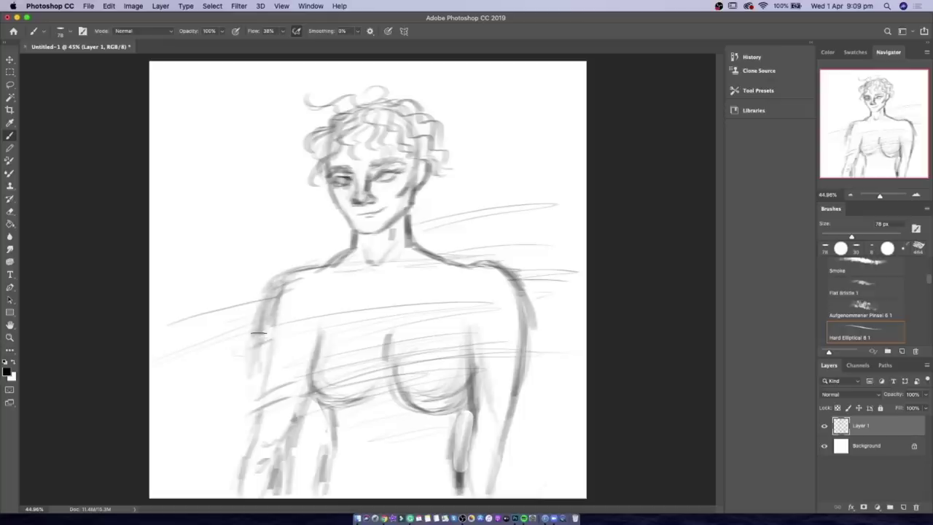
{"action": "left_click_drag", "start_coordinate": [267, 335], "coordinate": [242, 432]}
{"action": "mouse_move", "coordinate": [278, 299]}
{"action": "left_mouse_down"}
{"action": "mouse_move", "coordinate": [234, 478]}
{"action": "mouse_move", "coordinate": [240, 438]}
{"action": "left_mouse_up"}
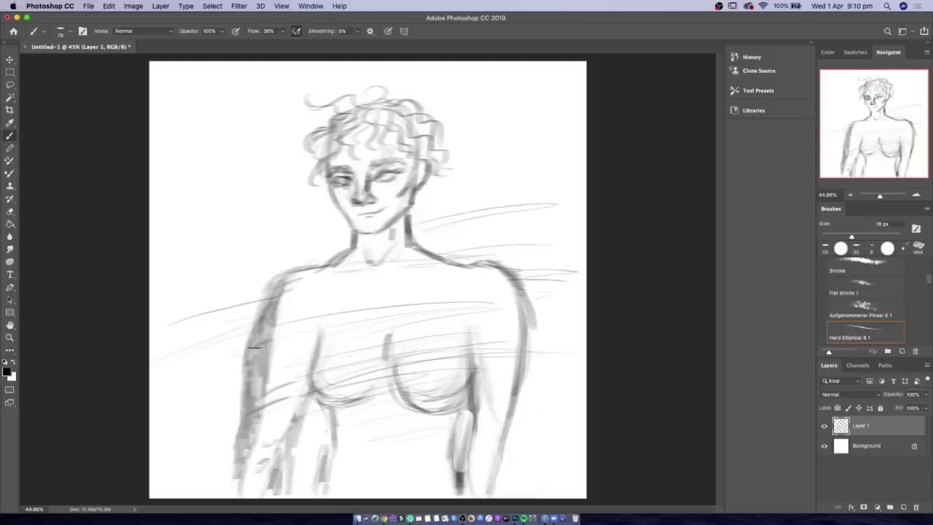
{"action": "mouse_move", "coordinate": [299, 267]}
{"action": "left_mouse_down"}
{"action": "mouse_move", "coordinate": [252, 380]}
{"action": "mouse_move", "coordinate": [362, 250]}
{"action": "mouse_move", "coordinate": [320, 277]}
{"action": "mouse_move", "coordinate": [331, 275]}
{"action": "left_mouse_up"}
- Darken the neck-base and collarbone lines, then shade and lighten the torso's right edge
{"action": "left_click_drag", "start_coordinate": [404, 257], "coordinate": [441, 265]}
{"action": "left_click_drag", "start_coordinate": [360, 247], "coordinate": [343, 273]}
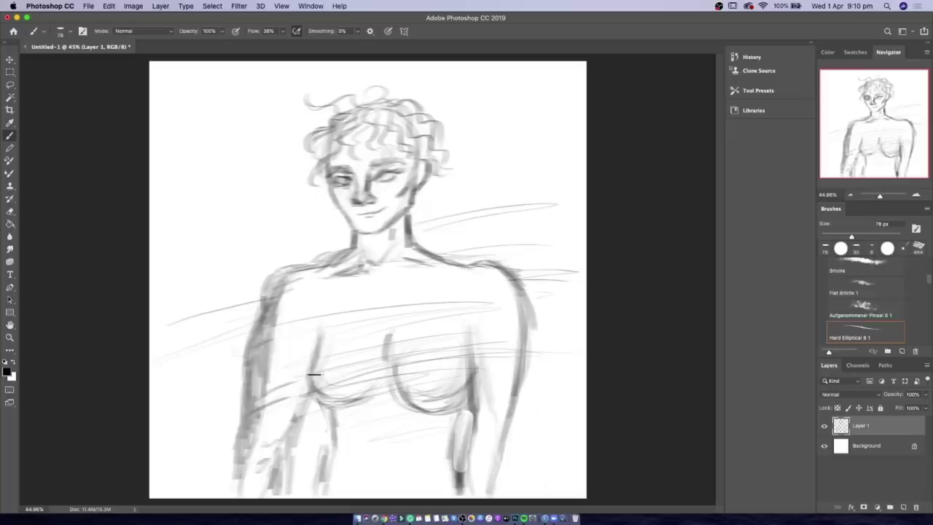
{"action": "left_click_drag", "start_coordinate": [459, 410], "coordinate": [459, 488]}
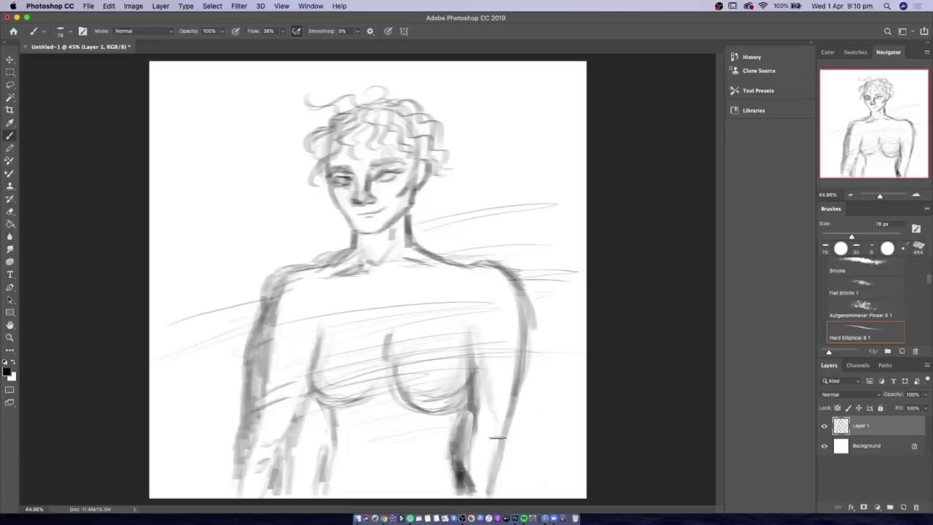
{"action": "mouse_move", "coordinate": [456, 452]}
{"action": "left_mouse_down"}
{"action": "mouse_move", "coordinate": [455, 494]}
{"action": "mouse_move", "coordinate": [467, 492]}
{"action": "left_mouse_up"}
{"action": "left_click_drag", "start_coordinate": [474, 372], "coordinate": [463, 488]}
{"action": "left_click_drag", "start_coordinate": [467, 441], "coordinate": [456, 496]}
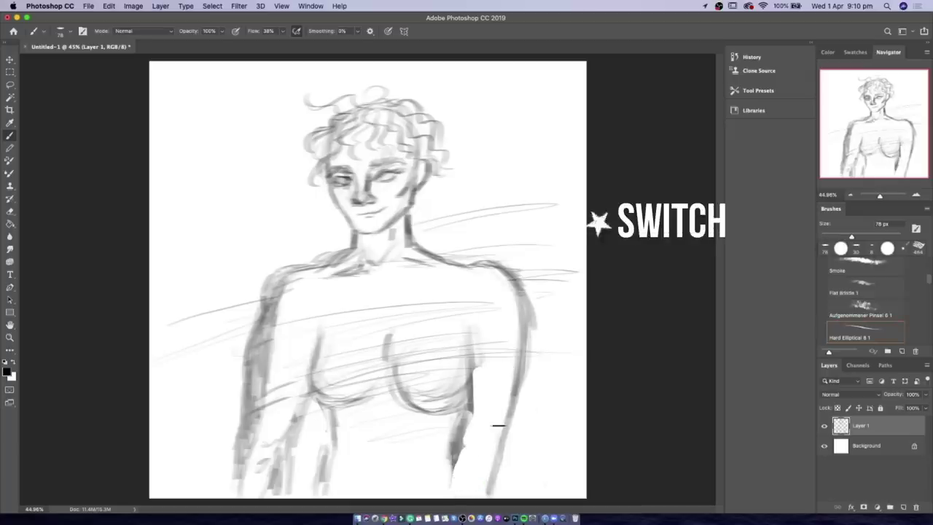
- Erase the lower torso lines, the left-shoulder stroke and the faint chest lines
{"action": "key", "text": "d"}
{"action": "mouse_move", "coordinate": [260, 267]}
{"action": "left_mouse_down"}
{"action": "mouse_move", "coordinate": [343, 333]}
{"action": "mouse_move", "coordinate": [573, 360]}
{"action": "mouse_move", "coordinate": [444, 467]}
{"action": "mouse_move", "coordinate": [252, 452]}
{"action": "mouse_move", "coordinate": [529, 391]}
{"action": "mouse_move", "coordinate": [408, 392]}
{"action": "mouse_move", "coordinate": [524, 310]}
{"action": "left_mouse_up"}
{"action": "left_click_drag", "start_coordinate": [262, 320], "coordinate": [256, 346]}
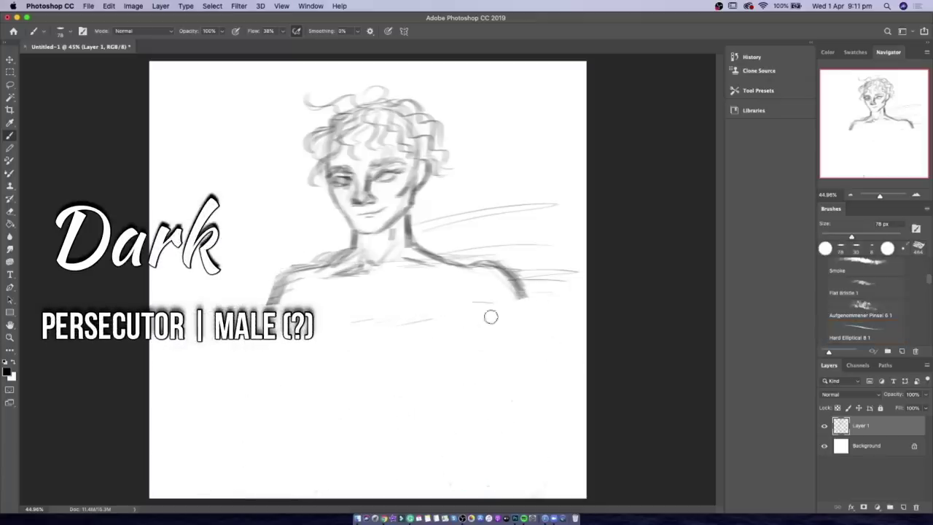
{"action": "left_click_drag", "start_coordinate": [489, 316], "coordinate": [411, 321]}
- Sketch rough strokes along the shoulder line and erase a band across the hair
{"action": "left_click_drag", "start_coordinate": [423, 285], "coordinate": [153, 291]}
{"action": "left_click_drag", "start_coordinate": [262, 312], "coordinate": [361, 300]}
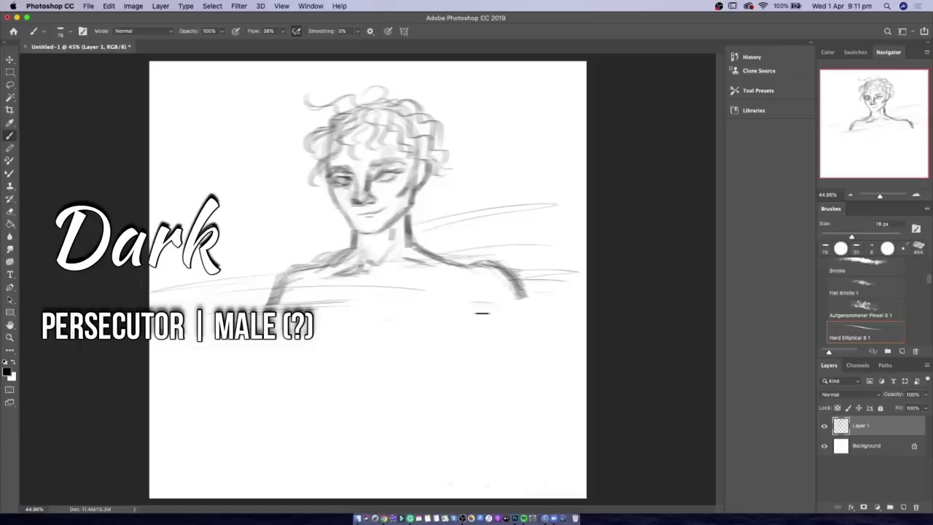
{"action": "mouse_move", "coordinate": [437, 262]}
{"action": "left_mouse_down"}
{"action": "mouse_move", "coordinate": [518, 276]}
{"action": "mouse_move", "coordinate": [408, 249]}
{"action": "left_mouse_up"}
{"action": "key", "text": "e"}
{"action": "left_click_drag", "start_coordinate": [444, 140], "coordinate": [324, 144]}
{"action": "right_click", "coordinate": [336, 120]}
{"action": "key", "text": "Escape"}
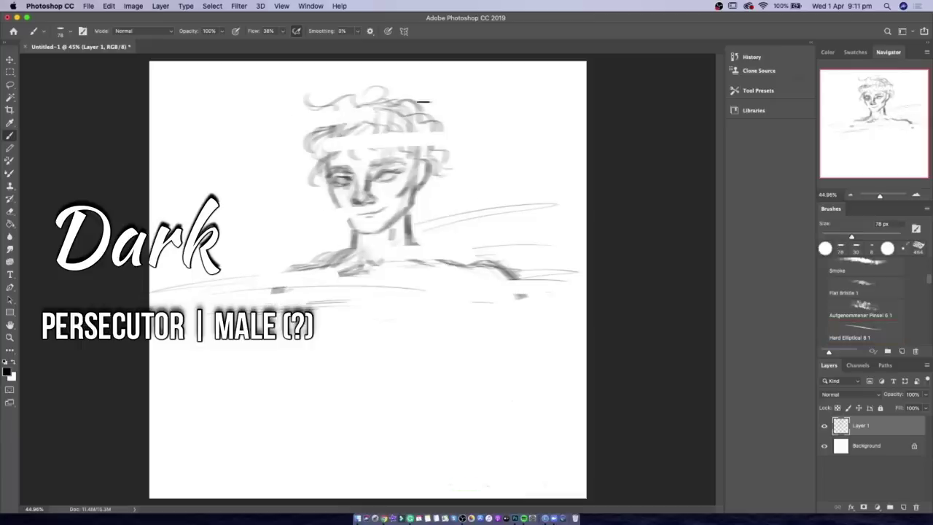
- Add strokes right of the hair and jaw, plus an eyelid line and small eye strokes
{"action": "mouse_move", "coordinate": [437, 145]}
{"action": "left_mouse_down"}
{"action": "mouse_move", "coordinate": [422, 186]}
{"action": "mouse_move", "coordinate": [431, 211]}
{"action": "left_mouse_up"}
{"action": "key", "text": "e"}
{"action": "key", "text": "b"}
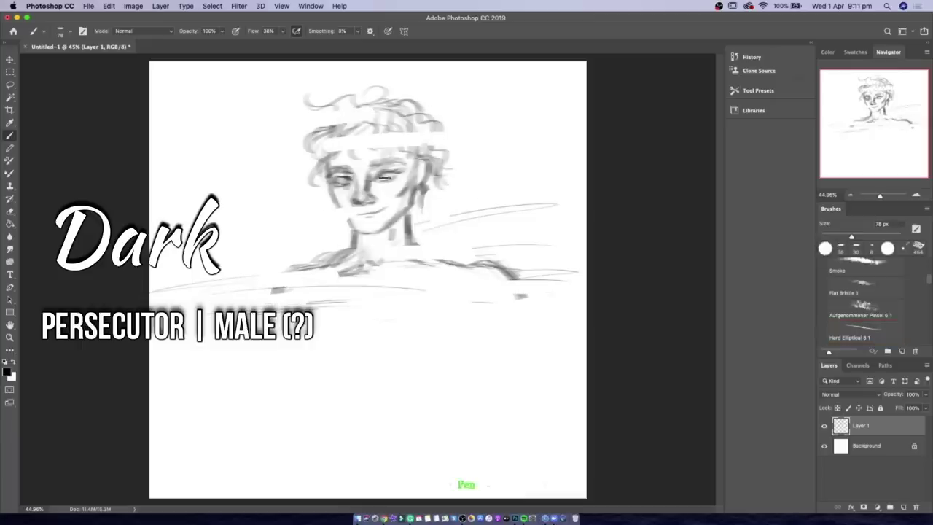
{"action": "left_click_drag", "start_coordinate": [376, 175], "coordinate": [395, 187]}
{"action": "left_click_drag", "start_coordinate": [334, 178], "coordinate": [356, 190]}
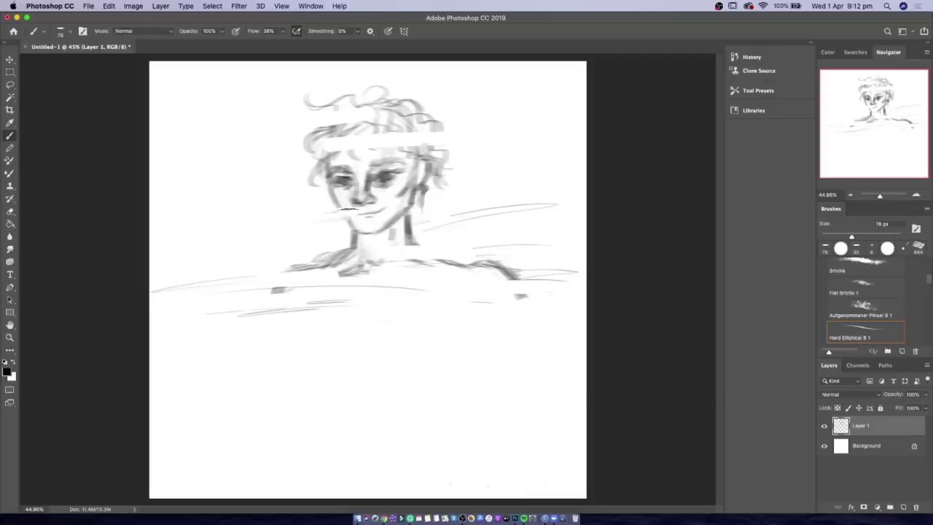
- Shade the right face, jaw, neck and shoulders dark, and hatch the left face and hair
{"action": "left_click_drag", "start_coordinate": [426, 171], "coordinate": [412, 202]}
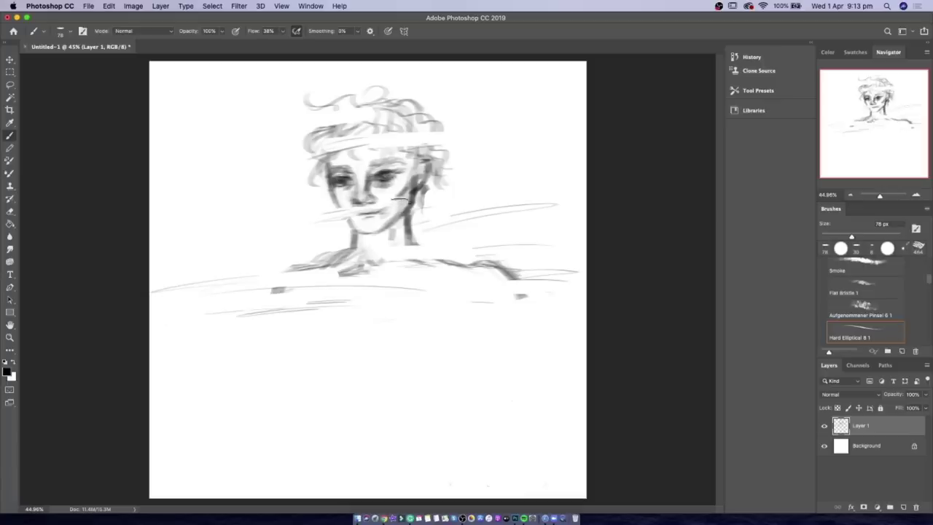
{"action": "mouse_move", "coordinate": [409, 181]}
{"action": "left_mouse_down"}
{"action": "mouse_move", "coordinate": [399, 219]}
{"action": "mouse_move", "coordinate": [364, 248]}
{"action": "mouse_move", "coordinate": [296, 266]}
{"action": "left_mouse_up"}
{"action": "left_click_drag", "start_coordinate": [394, 226], "coordinate": [430, 259]}
{"action": "left_click_drag", "start_coordinate": [361, 229], "coordinate": [396, 223]}
{"action": "mouse_move", "coordinate": [336, 161]}
{"action": "left_mouse_down"}
{"action": "mouse_move", "coordinate": [325, 201]}
{"action": "mouse_move", "coordinate": [309, 184]}
{"action": "mouse_move", "coordinate": [276, 191]}
{"action": "left_mouse_up"}
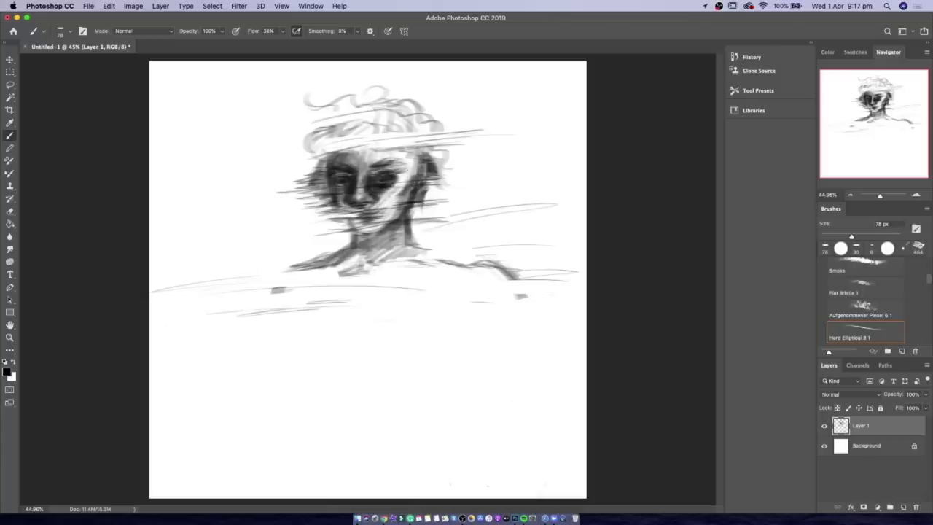
- Darken the neck, chin, jaw, cheek and shoulder area
{"action": "mouse_move", "coordinate": [343, 240]}
{"action": "left_mouse_down"}
{"action": "mouse_move", "coordinate": [393, 219]}
{"action": "mouse_move", "coordinate": [380, 193]}
{"action": "left_mouse_up"}
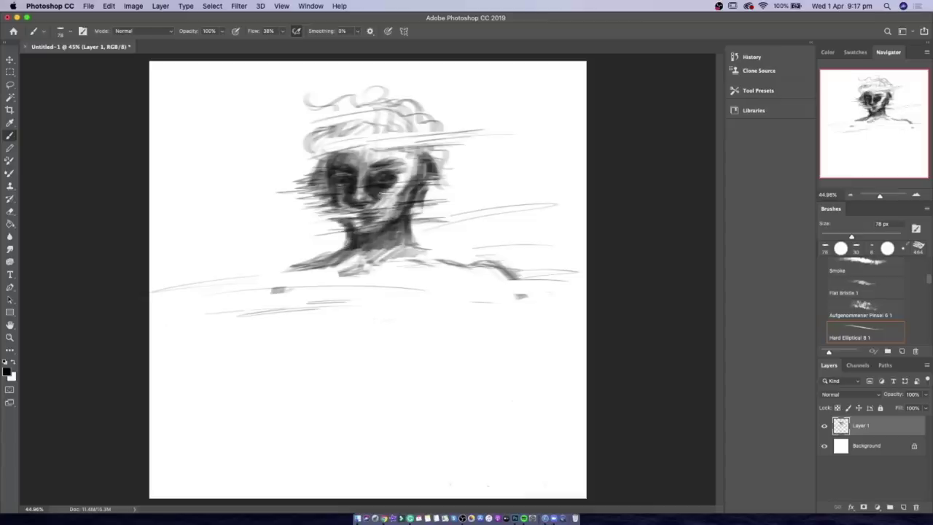
{"action": "left_click_drag", "start_coordinate": [368, 228], "coordinate": [403, 198]}
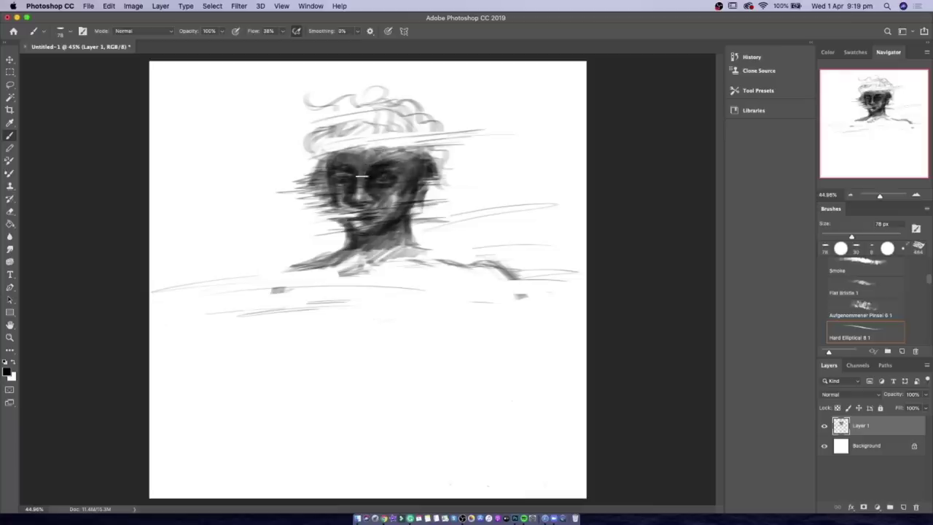
{"action": "left_click_drag", "start_coordinate": [343, 233], "coordinate": [371, 266]}
{"action": "left_click_drag", "start_coordinate": [404, 208], "coordinate": [466, 258]}
{"action": "left_click_drag", "start_coordinate": [397, 251], "coordinate": [477, 264]}
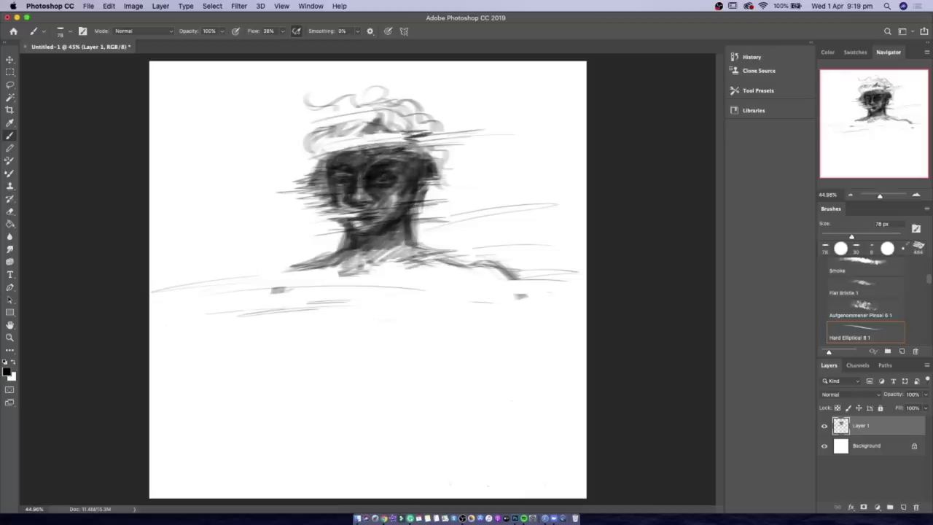
- Add grey and darker strokes across the hair band and long sweeping lines over the shoulders
{"action": "mouse_move", "coordinate": [337, 148]}
{"action": "left_mouse_down"}
{"action": "mouse_move", "coordinate": [383, 130]}
{"action": "mouse_move", "coordinate": [382, 110]}
{"action": "left_mouse_up"}
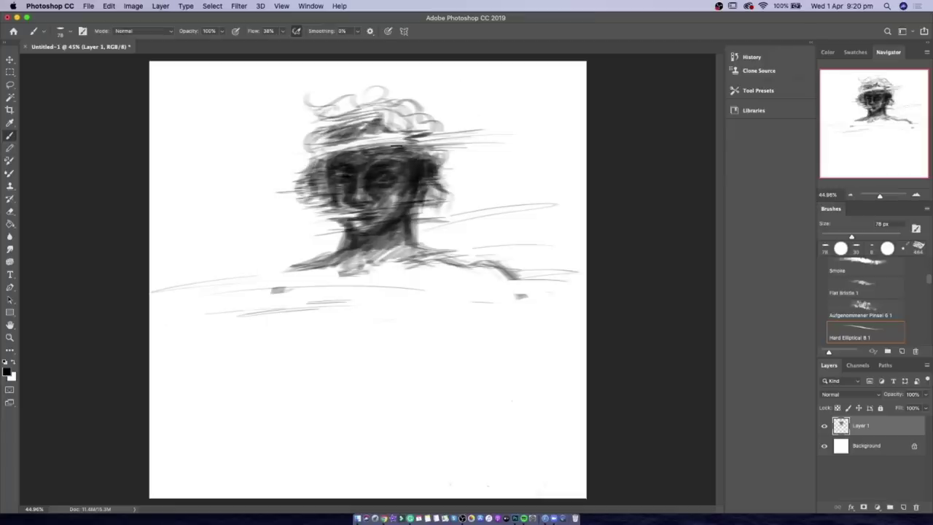
{"action": "left_click_drag", "start_coordinate": [332, 152], "coordinate": [409, 132]}
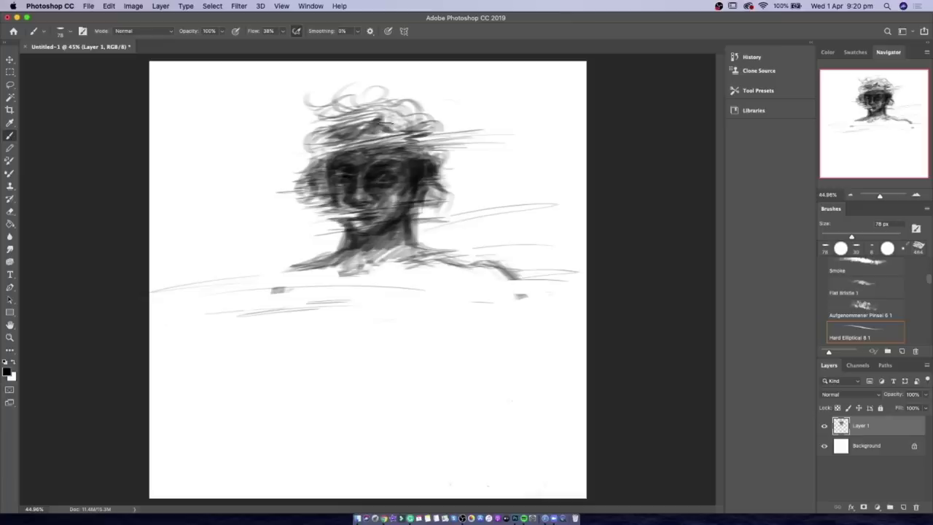
{"action": "left_click_drag", "start_coordinate": [413, 226], "coordinate": [448, 255]}
{"action": "mouse_move", "coordinate": [509, 277]}
{"action": "left_mouse_down"}
{"action": "mouse_move", "coordinate": [162, 322]}
{"action": "mouse_move", "coordinate": [252, 298]}
{"action": "left_mouse_up"}
{"action": "left_click_drag", "start_coordinate": [353, 274], "coordinate": [451, 269]}
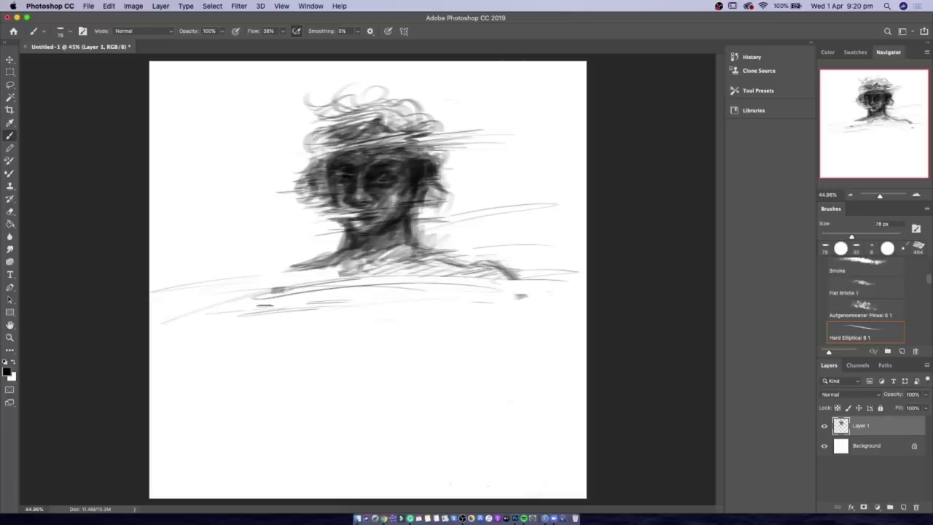
- Paint soft textured smudges around the shoulders, right side and left cheek
{"action": "key", "text": "comma"}
{"action": "left_click_drag", "start_coordinate": [414, 240], "coordinate": [473, 275]}
{"action": "left_click_drag", "start_coordinate": [547, 263], "coordinate": [316, 313]}
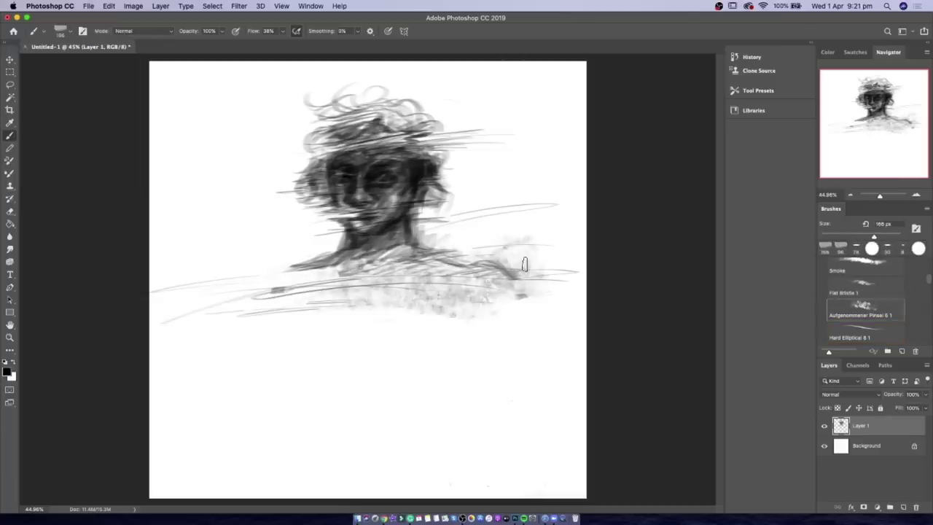
{"action": "left_click_drag", "start_coordinate": [546, 212], "coordinate": [485, 243]}
- Scatter square-patterned fragments across the shoulders, hair and lower chest
{"action": "key", "text": "comma"}
{"action": "mouse_move", "coordinate": [438, 211]}
{"action": "left_mouse_down"}
{"action": "mouse_move", "coordinate": [404, 277]}
{"action": "mouse_move", "coordinate": [539, 263]}
{"action": "left_mouse_up"}
{"action": "left_click_drag", "start_coordinate": [350, 269], "coordinate": [277, 270]}
{"action": "left_click_drag", "start_coordinate": [299, 109], "coordinate": [299, 138]}
{"action": "mouse_move", "coordinate": [460, 131]}
{"action": "left_mouse_down"}
{"action": "mouse_move", "coordinate": [491, 175]}
{"action": "mouse_move", "coordinate": [482, 241]}
{"action": "mouse_move", "coordinate": [539, 277]}
{"action": "left_mouse_up"}
{"action": "left_click_drag", "start_coordinate": [321, 255], "coordinate": [283, 217]}
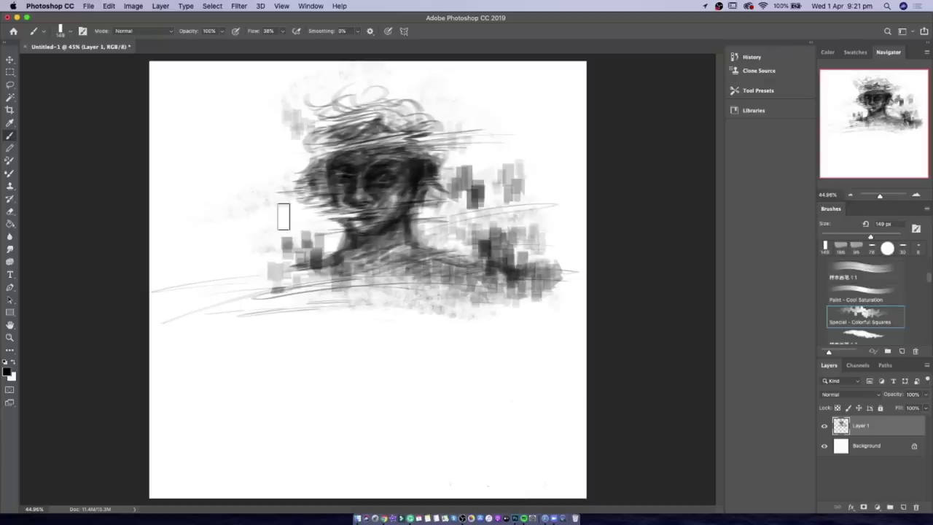
{"action": "left_click_drag", "start_coordinate": [290, 124], "coordinate": [266, 93]}
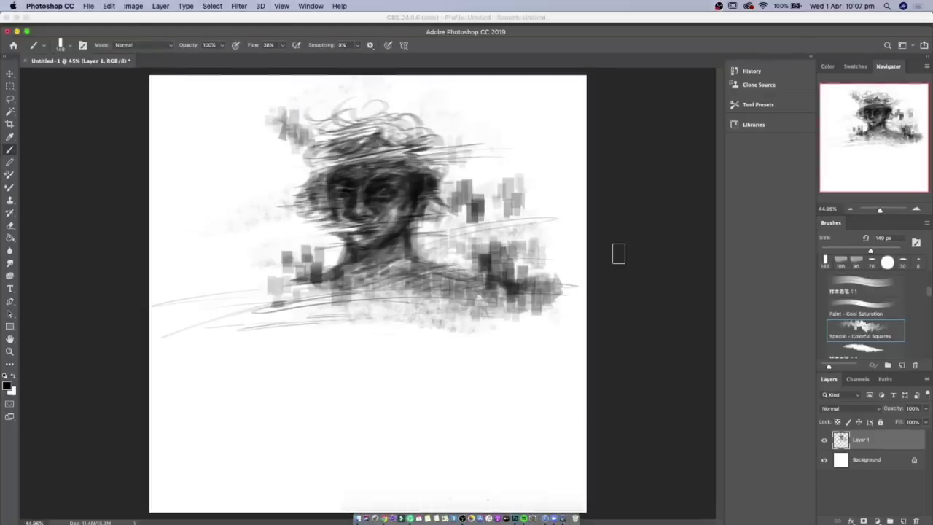
{"action": "left_click_drag", "start_coordinate": [343, 234], "coordinate": [241, 149]}
{"action": "left_click_drag", "start_coordinate": [314, 291], "coordinate": [525, 372]}
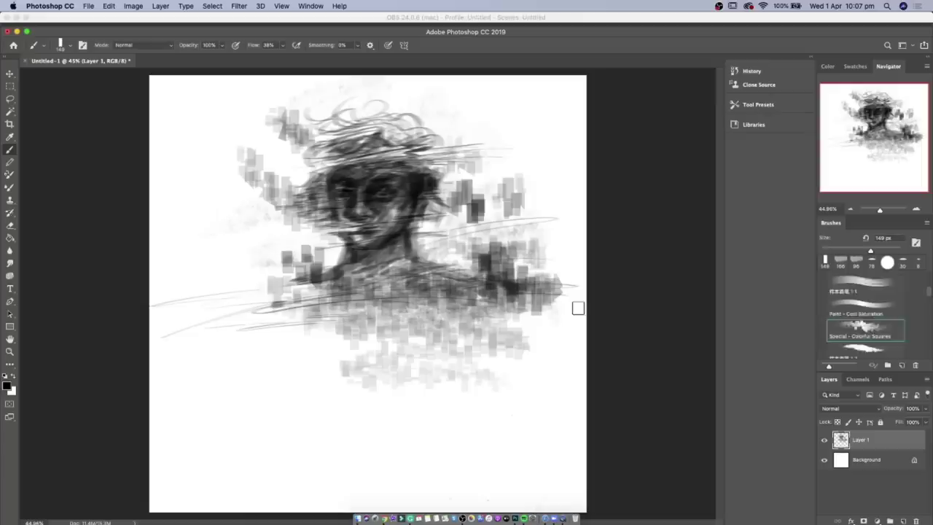
{"action": "scroll", "coordinate": [930, 309], "scroll_direction": "down", "scroll_amount": 2}
{"action": "scroll", "coordinate": [929, 308], "scroll_direction": "down", "scroll_amount": 3}
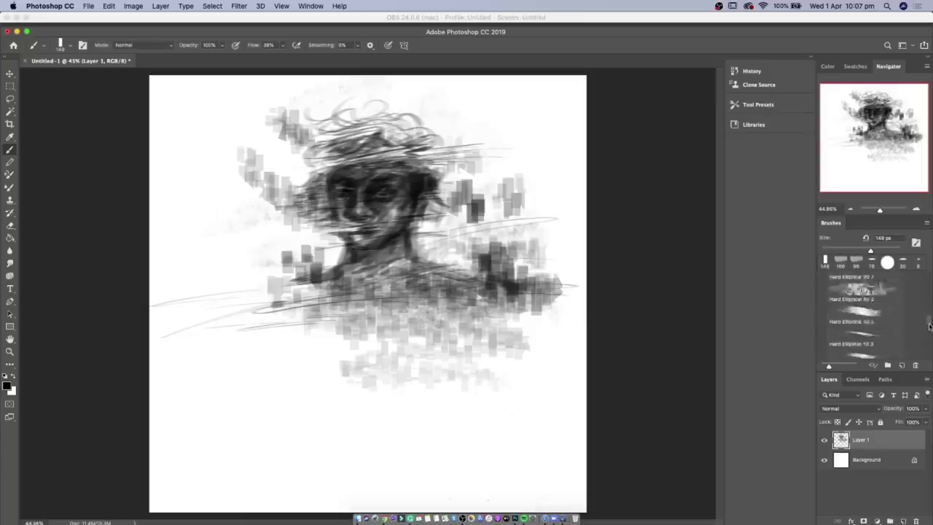
- Darken the hair and head surroundings with Hard Elliptical 40 textured dabs
{"action": "left_click", "coordinate": [863, 341]}
{"action": "left_click_drag", "start_coordinate": [524, 262], "coordinate": [437, 252]}
{"action": "left_click_drag", "start_coordinate": [219, 146], "coordinate": [321, 277]}
{"action": "left_click_drag", "start_coordinate": [306, 110], "coordinate": [467, 270]}
{"action": "left_click_drag", "start_coordinate": [438, 211], "coordinate": [452, 270]}
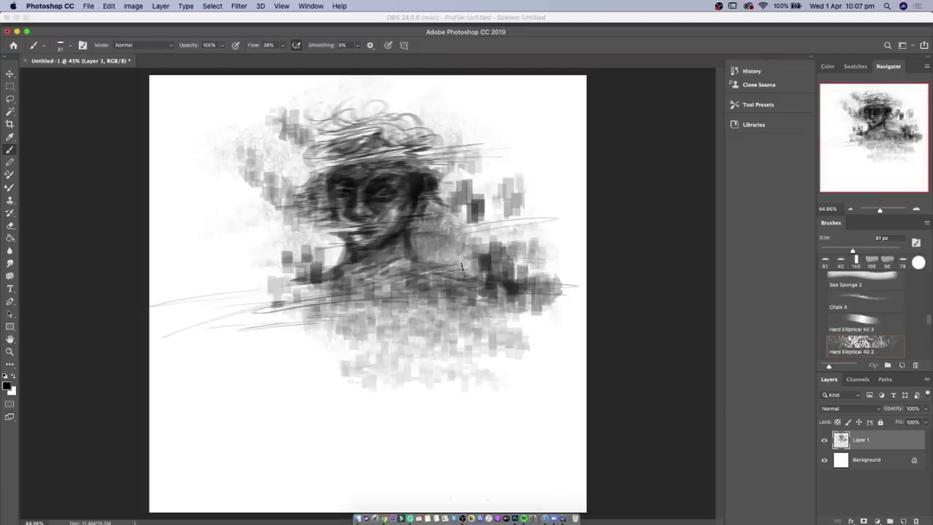
{"action": "mouse_move", "coordinate": [350, 291]}
{"action": "left_mouse_down"}
{"action": "mouse_move", "coordinate": [474, 255]}
{"action": "mouse_move", "coordinate": [379, 313]}
{"action": "left_mouse_up"}
{"action": "left_click_drag", "start_coordinate": [488, 146], "coordinate": [247, 270]}
{"action": "left_click_drag", "start_coordinate": [219, 95], "coordinate": [554, 248]}
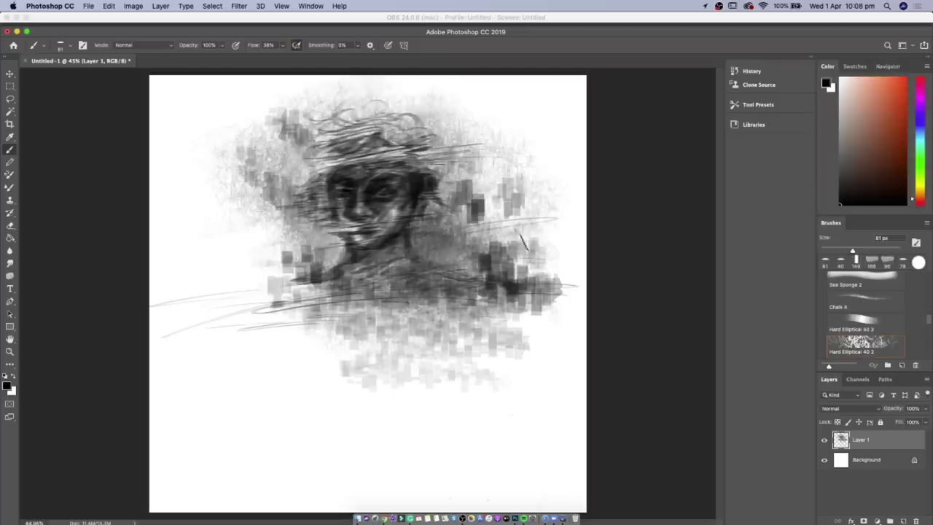
{"action": "left_click_drag", "start_coordinate": [481, 120], "coordinate": [277, 248]}
{"action": "scroll", "coordinate": [865, 313], "scroll_direction": "down", "scroll_amount": 3}
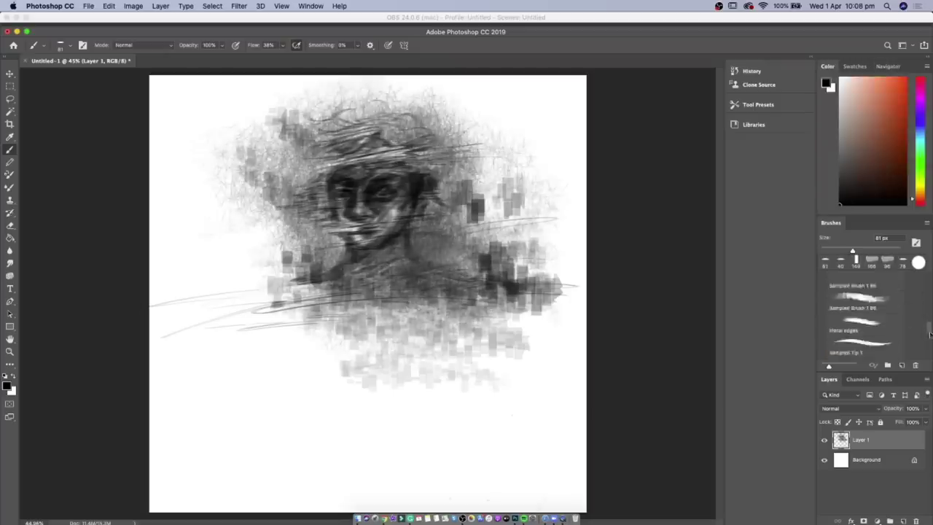
- On a new layer, paint white pave-brush strokes over the hair and shoulders
{"action": "left_click", "coordinate": [865, 339]}
{"action": "key", "text": "super+alt+shift+n"}
{"action": "key", "text": "x"}
{"action": "left_click_drag", "start_coordinate": [336, 291], "coordinate": [473, 241]}
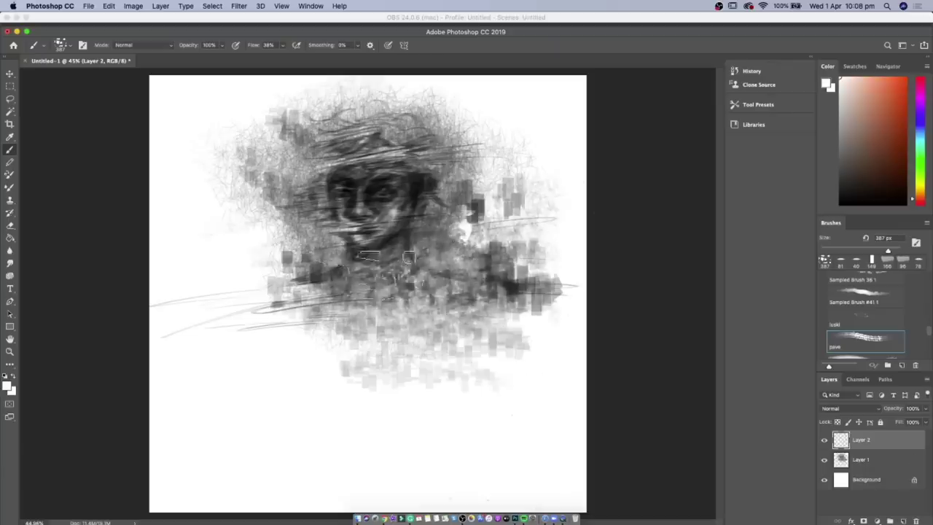
{"action": "mouse_move", "coordinate": [291, 131]}
{"action": "left_mouse_down"}
{"action": "mouse_move", "coordinate": [493, 252]}
{"action": "mouse_move", "coordinate": [248, 127]}
{"action": "mouse_move", "coordinate": [229, 302]}
{"action": "mouse_move", "coordinate": [448, 375]}
{"action": "mouse_move", "coordinate": [540, 303]}
{"action": "left_mouse_up"}
{"action": "left_click_drag", "start_coordinate": [542, 125], "coordinate": [354, 104]}
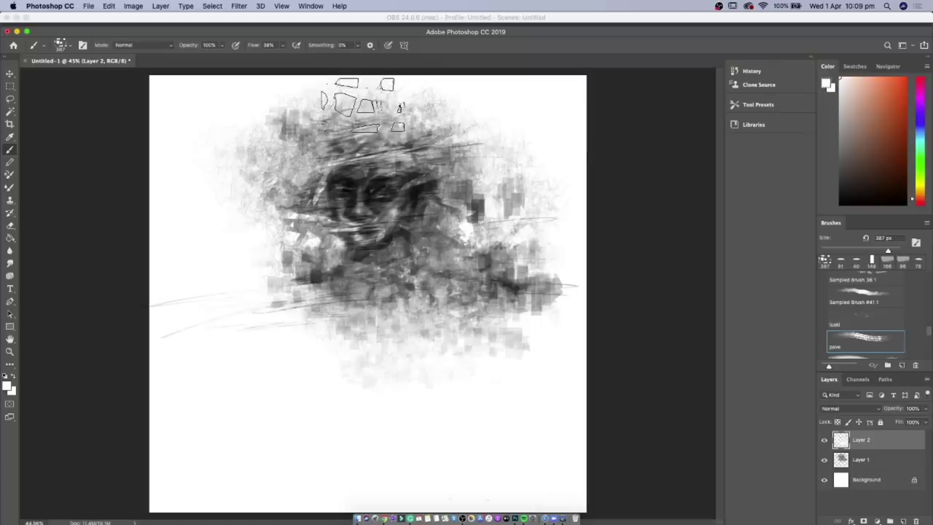
{"action": "key", "text": "comma"}
- Try a circle brush over the eyes, then undo the test circles
{"action": "left_click", "coordinate": [752, 71]}
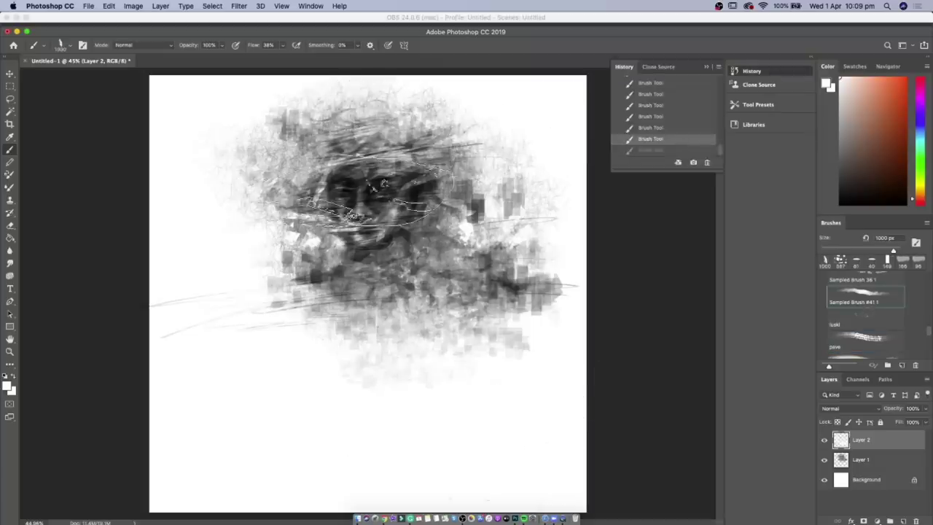
{"action": "left_click", "coordinate": [61, 44]}
{"action": "key", "text": "Return"}
{"action": "left_click_drag", "start_coordinate": [385, 194], "coordinate": [350, 194]}
{"action": "key", "text": "super+z"}
{"action": "key", "text": "super+z"}
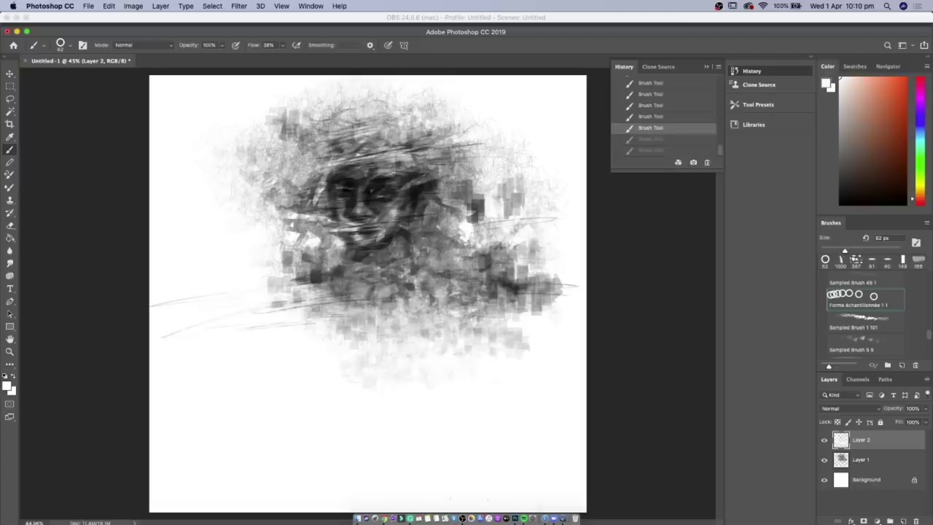
- Dab an orange Color Dodge glow onto the eye with a smaller brush
{"action": "left_click", "coordinate": [138, 45]}
{"action": "left_click", "coordinate": [134, 145]}
{"action": "left_click", "coordinate": [61, 44]}
{"action": "key", "text": "Return"}
{"action": "left_click", "coordinate": [386, 191]}
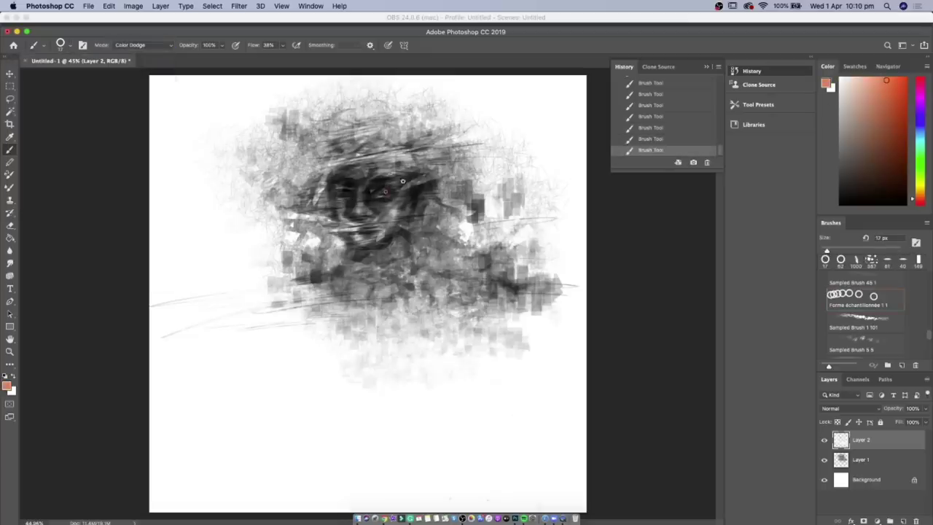
{"action": "key", "text": "period"}
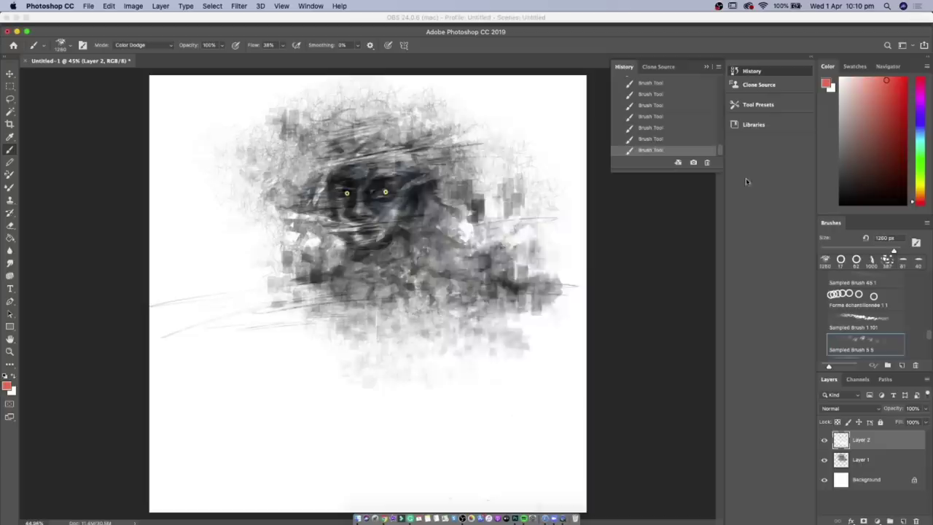
- Paint white horizontal strokes across the face on Layer 1, then undo them
{"action": "left_click", "coordinate": [858, 460]}
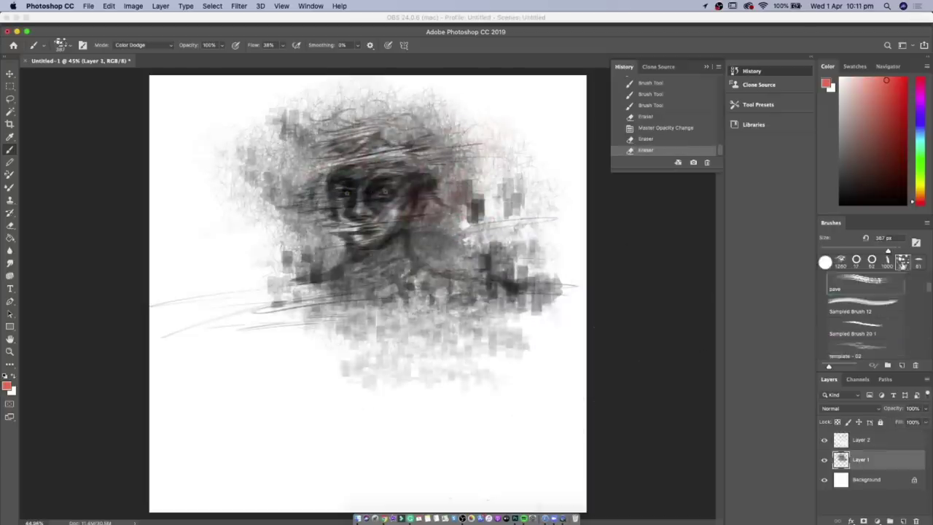
{"action": "key", "text": "x"}
{"action": "left_click_drag", "start_coordinate": [383, 371], "coordinate": [503, 363]}
{"action": "left_click_drag", "start_coordinate": [340, 370], "coordinate": [372, 362]}
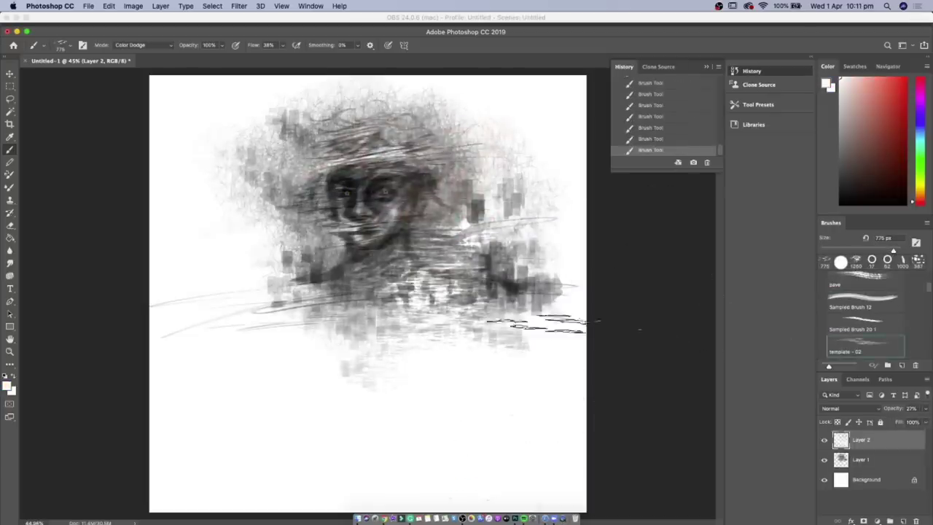
{"action": "key", "text": "ctrl+z"}
- Raise Layer 2 opacity slightly and add Sandstone chalk touches near the eyes
{"action": "left_click", "coordinate": [926, 408]}
{"action": "left_click_drag", "start_coordinate": [892, 421], "coordinate": [893, 424]}
{"action": "scroll", "coordinate": [864, 320], "scroll_direction": "down", "scroll_amount": 3}
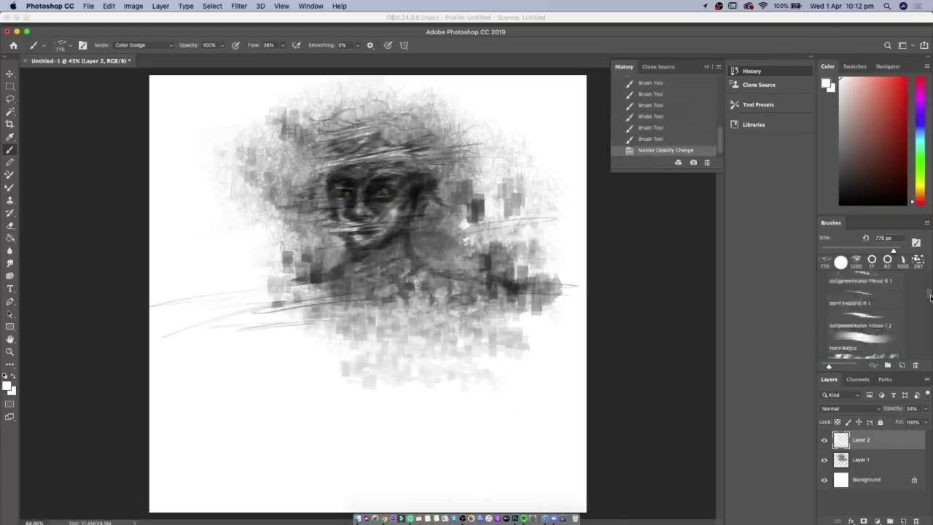
{"action": "left_click", "coordinate": [863, 321]}
{"action": "left_click", "coordinate": [389, 192]}
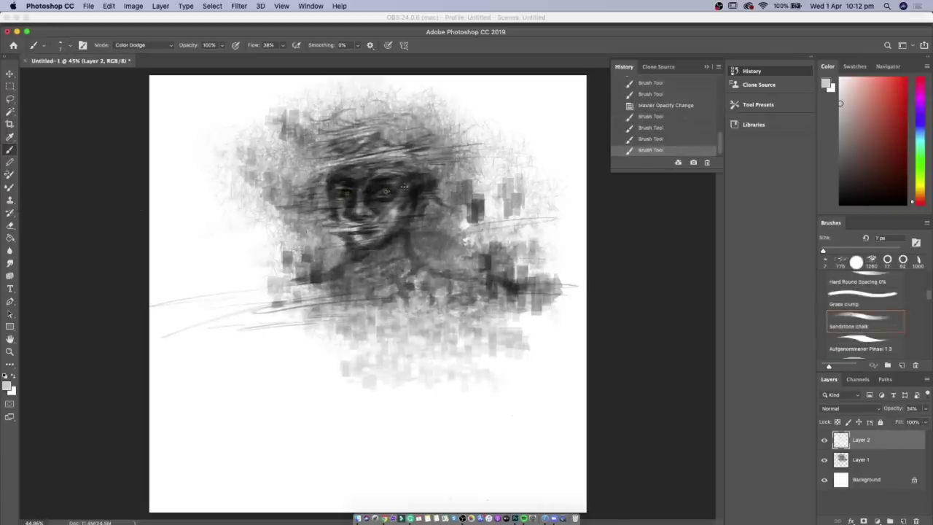
- Return brush mode to Normal, raise Layer 2 opacity, and add Layer 3
{"action": "left_click", "coordinate": [145, 44]}
{"action": "left_click", "coordinate": [138, 15]}
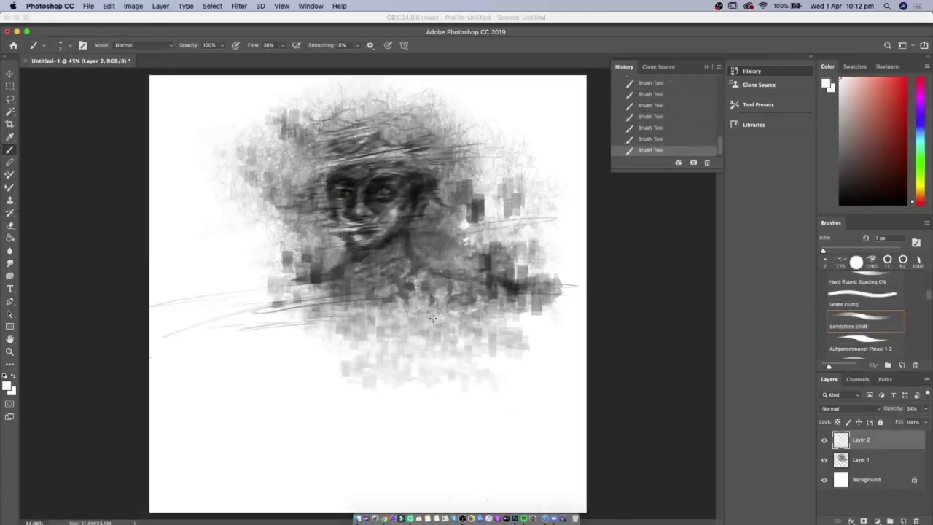
{"action": "left_click_drag", "start_coordinate": [883, 422], "coordinate": [889, 425]}
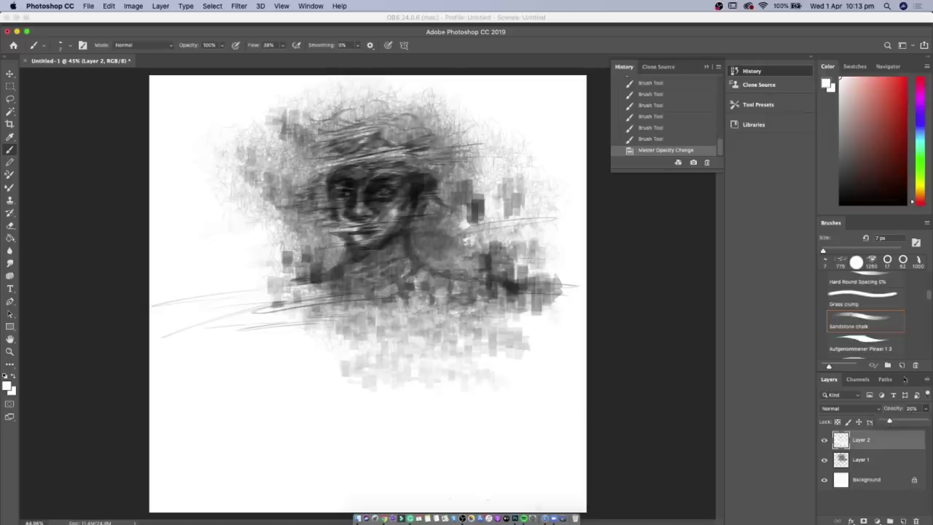
{"action": "scroll", "coordinate": [875, 313], "scroll_direction": "down", "scroll_amount": 5}
{"action": "key", "text": "ctrl+shift+alt+n"}
{"action": "scroll", "coordinate": [925, 321], "scroll_direction": "down", "scroll_amount": 5}
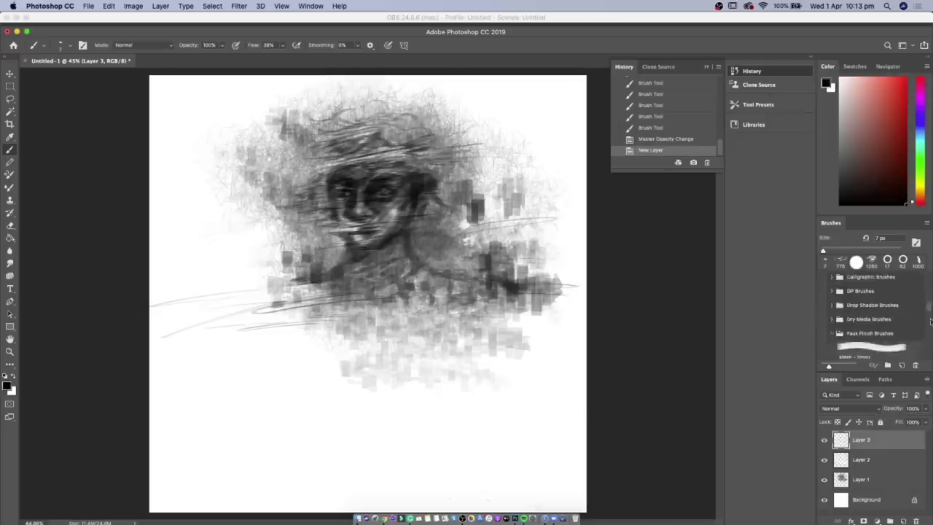
{"action": "scroll", "coordinate": [874, 314], "scroll_direction": "down", "scroll_amount": 5}
{"action": "scroll", "coordinate": [875, 314], "scroll_direction": "down", "scroll_amount": 3}
- Paint enlarged Crosshatch 4 hatching right of the figure and beside the face
{"action": "left_click", "coordinate": [874, 335]}
{"action": "left_click_drag", "start_coordinate": [481, 237], "coordinate": [558, 224]}
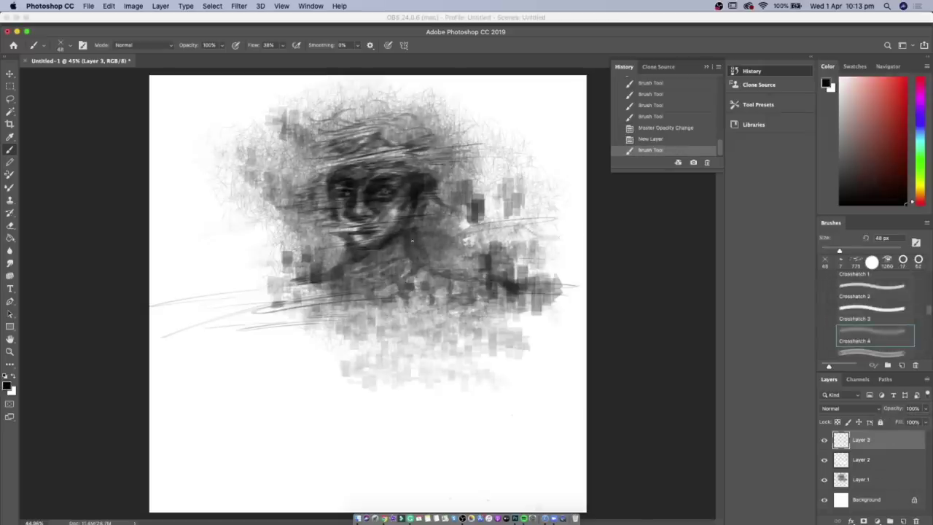
{"action": "left_click_drag", "start_coordinate": [412, 240], "coordinate": [496, 276]}
{"action": "left_click", "coordinate": [37, 44]}
{"action": "left_click_drag", "start_coordinate": [44, 72], "coordinate": [73, 73]}
{"action": "mouse_move", "coordinate": [430, 219]}
{"action": "left_mouse_down"}
{"action": "mouse_move", "coordinate": [514, 274]}
{"action": "mouse_move", "coordinate": [430, 175]}
{"action": "mouse_move", "coordinate": [576, 321]}
{"action": "left_mouse_up"}
{"action": "left_click_drag", "start_coordinate": [342, 262], "coordinate": [277, 212]}
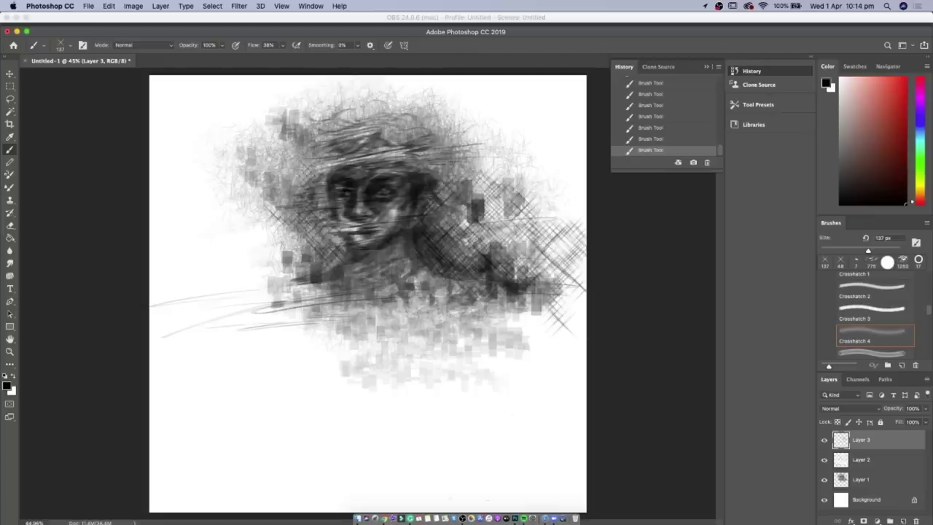
- Erase parts of the crosshatching with a Soft Round Pressure Size eraser, then return to the brush
{"action": "key", "text": "x"}
{"action": "key", "text": "e"}
{"action": "left_click_drag", "start_coordinate": [423, 205], "coordinate": [470, 199]}
{"action": "left_click_drag", "start_coordinate": [476, 201], "coordinate": [498, 192]}
{"action": "left_click", "coordinate": [60, 45]}
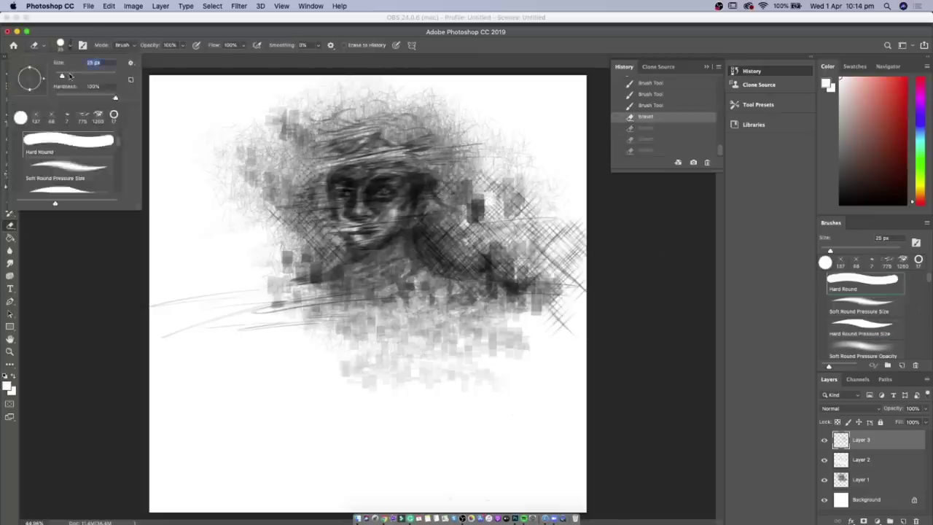
{"action": "left_click", "coordinate": [66, 167]}
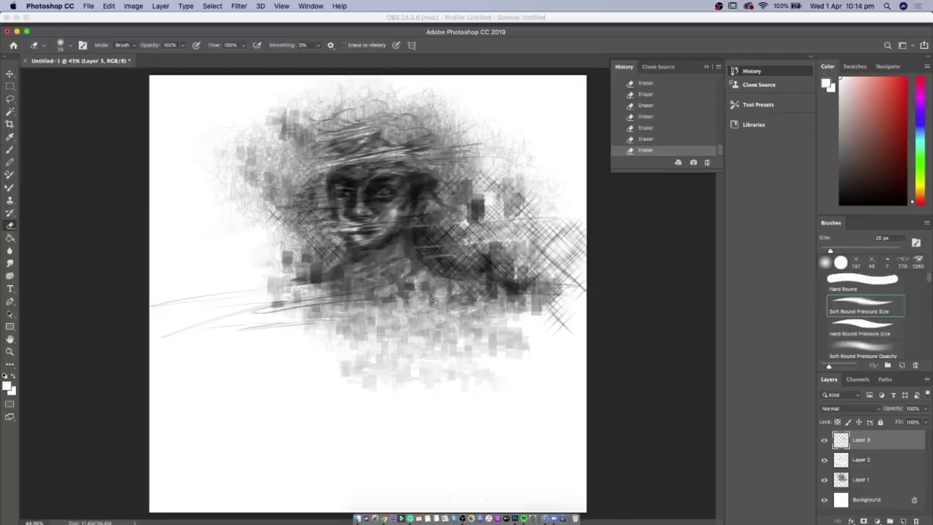
{"action": "key", "text": "x"}
{"action": "key", "text": "b"}
- On a new bottom layer, paint 38% dark strokes over the hair, face and neck
{"action": "key", "text": "super+shift+alt+n"}
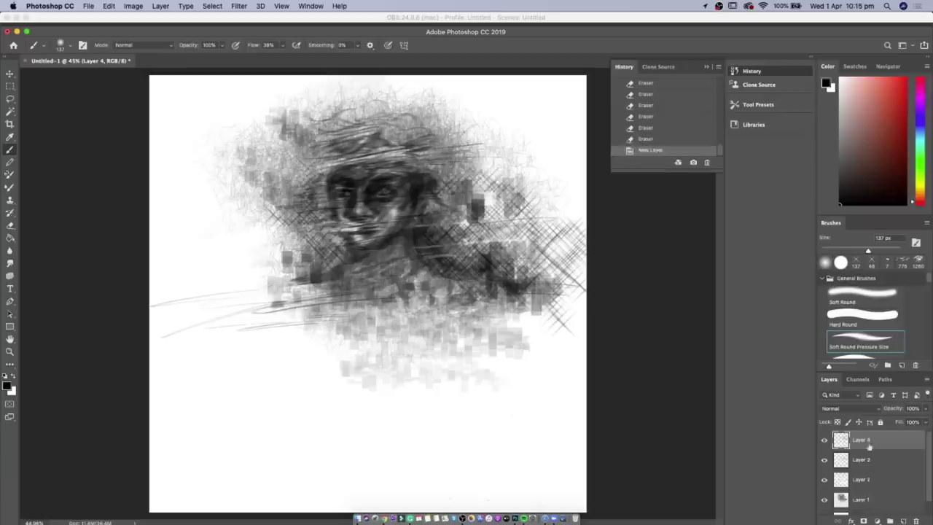
{"action": "key", "text": "super+shift+bracketleft"}
{"action": "left_click_drag", "start_coordinate": [445, 182], "coordinate": [467, 270]}
{"action": "key", "text": "3"}
{"action": "key", "text": "8"}
{"action": "left_click", "coordinate": [60, 44]}
{"action": "left_click_drag", "start_coordinate": [474, 197], "coordinate": [474, 240]}
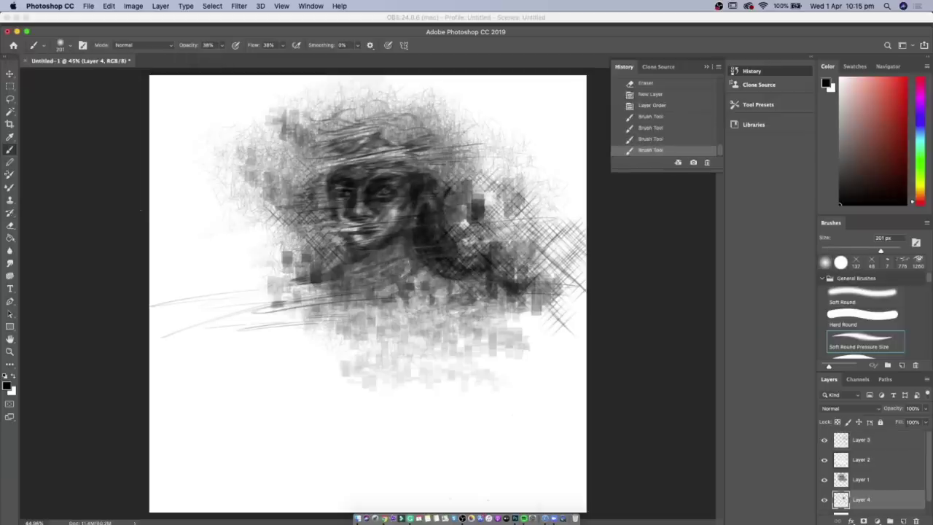
{"action": "mouse_move", "coordinate": [437, 175]}
{"action": "left_mouse_down"}
{"action": "mouse_move", "coordinate": [394, 124]}
{"action": "mouse_move", "coordinate": [306, 146]}
{"action": "mouse_move", "coordinate": [328, 210]}
{"action": "mouse_move", "coordinate": [379, 262]}
{"action": "mouse_move", "coordinate": [503, 350]}
{"action": "left_mouse_up"}
{"action": "left_click_drag", "start_coordinate": [437, 320], "coordinate": [317, 153]}
{"action": "left_click_drag", "start_coordinate": [313, 284], "coordinate": [364, 146]}
{"action": "mouse_move", "coordinate": [379, 109]}
{"action": "left_mouse_down"}
{"action": "mouse_move", "coordinate": [362, 157]}
{"action": "mouse_move", "coordinate": [507, 175]}
{"action": "left_mouse_up"}
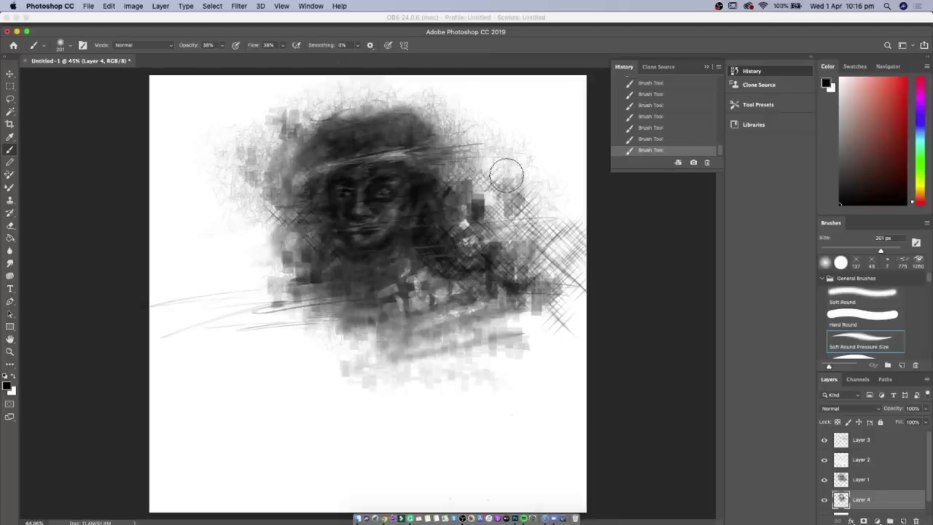
{"action": "mouse_move", "coordinate": [333, 243]}
{"action": "left_mouse_down"}
{"action": "mouse_move", "coordinate": [292, 306]}
{"action": "mouse_move", "coordinate": [365, 328]}
{"action": "left_mouse_up"}
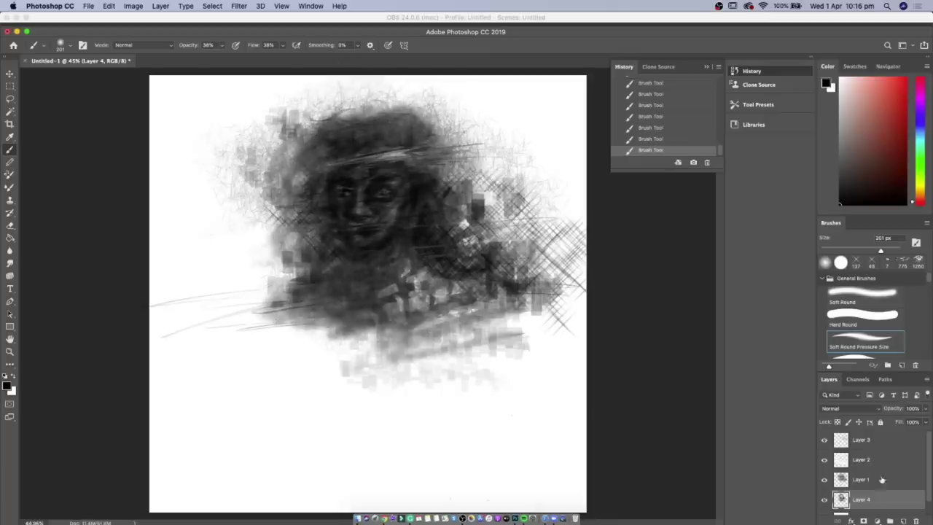
- Lower Layer 2's opacity and erase small spots around the eyes
{"action": "left_click", "coordinate": [862, 459]}
{"action": "left_click_drag", "start_coordinate": [925, 408], "coordinate": [898, 422]}
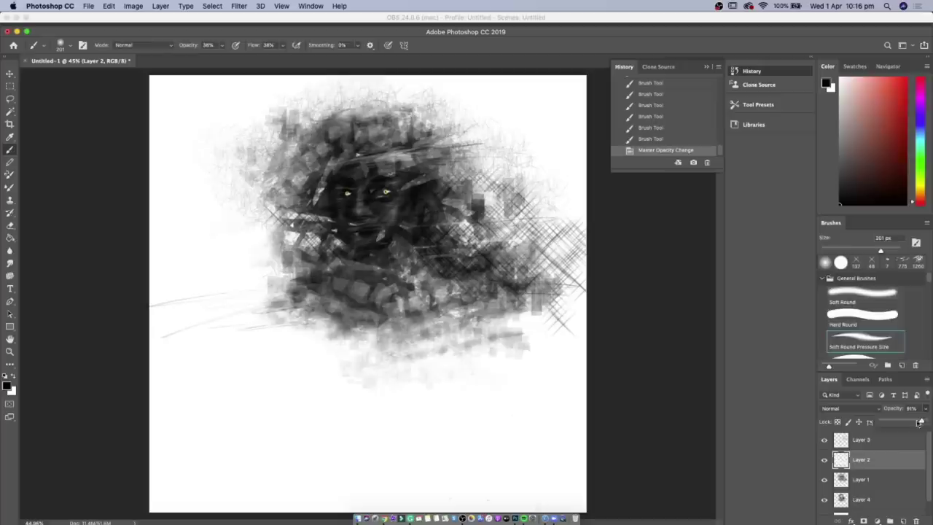
{"action": "key", "text": "e"}
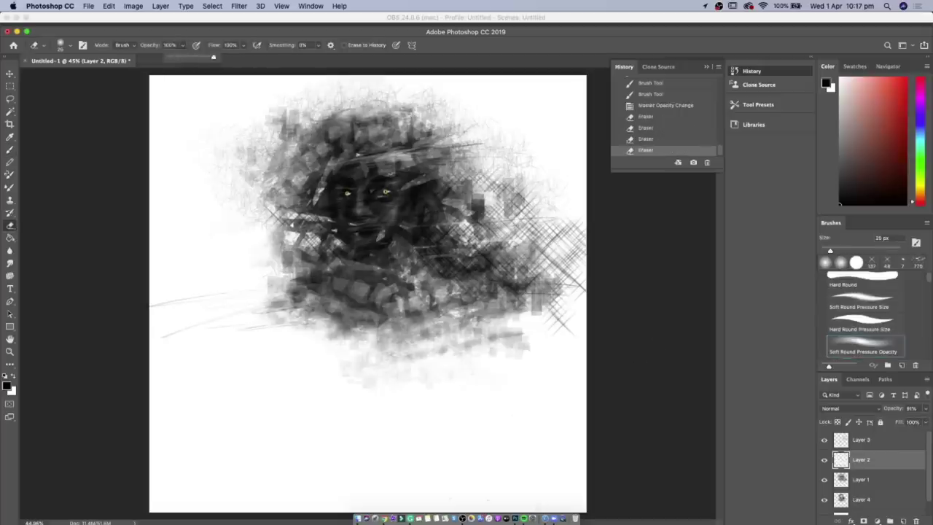
{"action": "left_click", "coordinate": [412, 175]}
{"action": "left_click", "coordinate": [350, 192]}
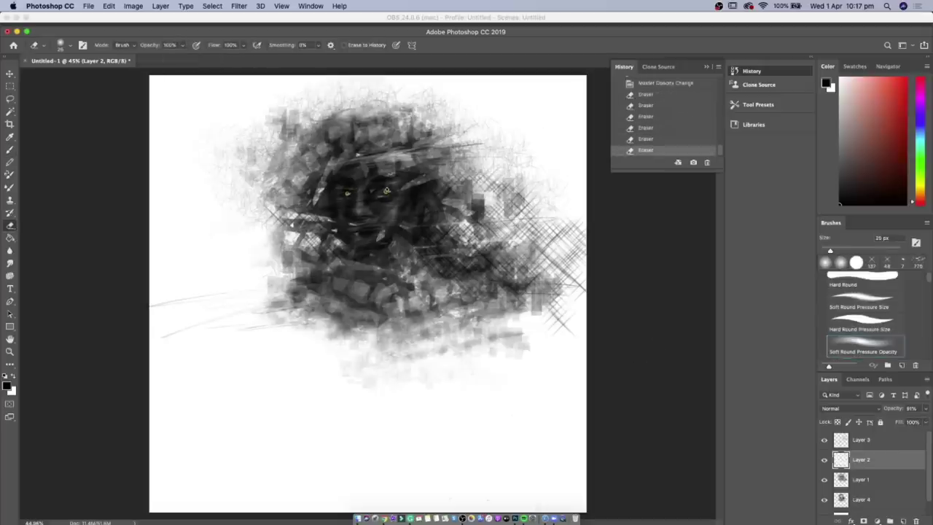
- Paint faint grey Soft Round Pressure Opacity strokes over the face's right side
{"action": "key", "text": "alt+bracketleft"}
{"action": "key", "text": "alt+bracketleft"}
{"action": "key", "text": "b"}
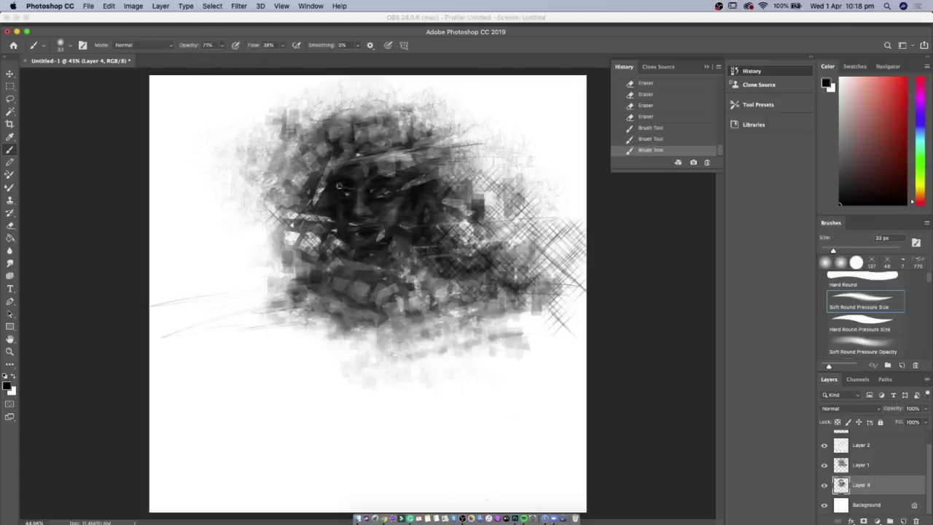
{"action": "left_click", "coordinate": [862, 342]}
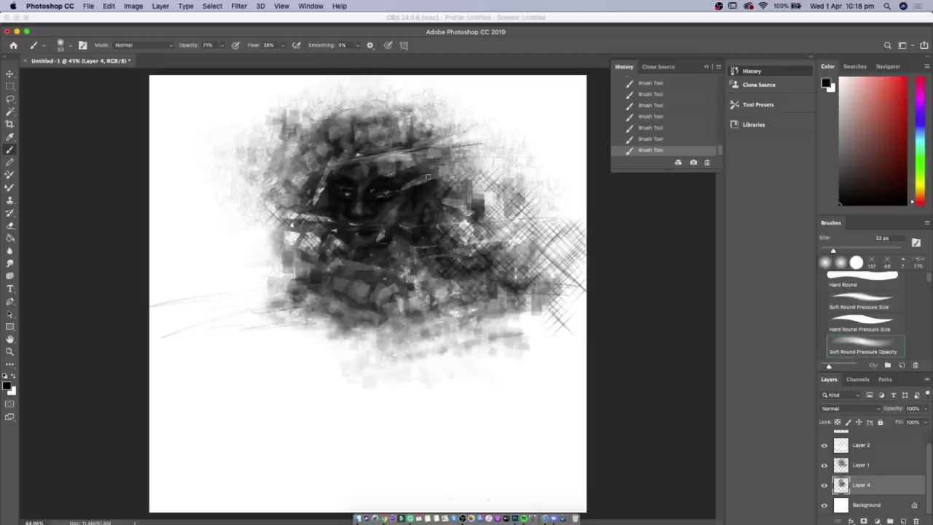
{"action": "left_click_drag", "start_coordinate": [428, 177], "coordinate": [509, 133]}
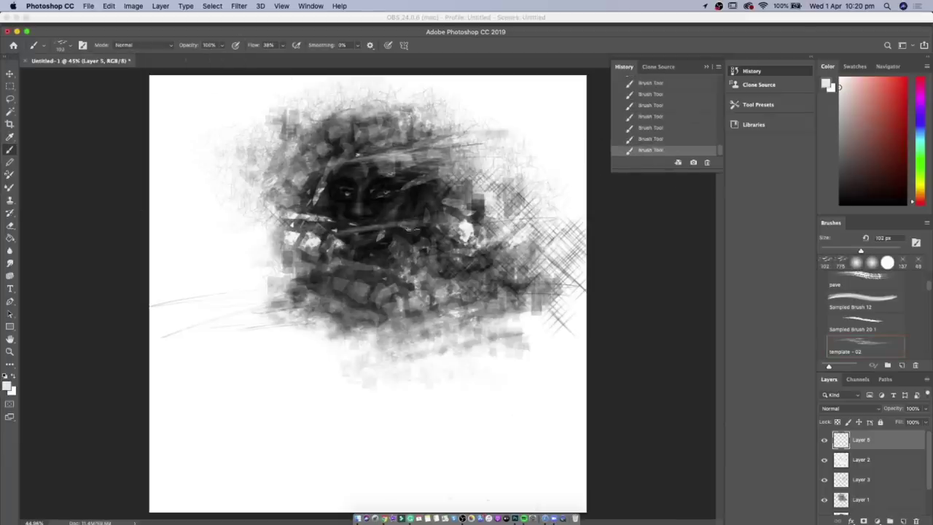
{"action": "left_click_drag", "start_coordinate": [674, 105], "coordinate": [688, 88]}
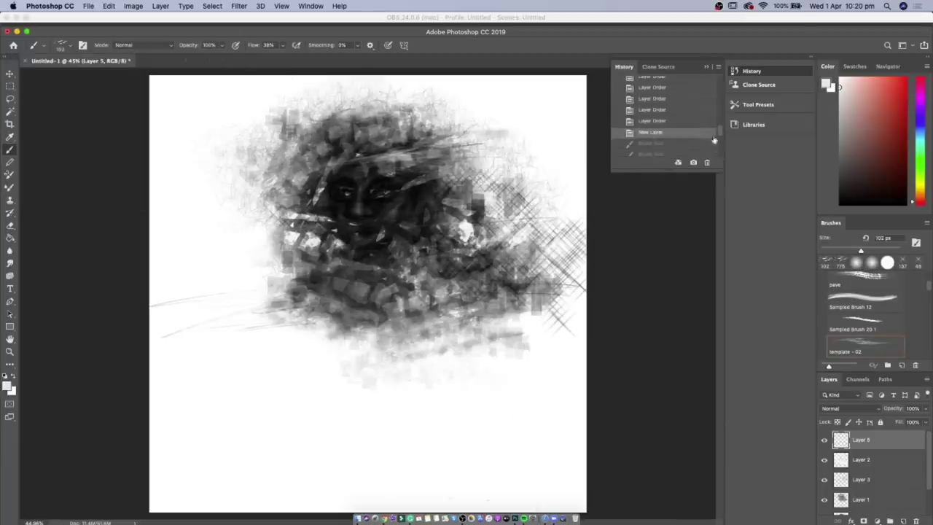
{"action": "scroll", "coordinate": [863, 314], "scroll_direction": "down", "scroll_amount": 5}
{"action": "left_click", "coordinate": [864, 324]}
{"action": "left_click_drag", "start_coordinate": [394, 434], "coordinate": [473, 430]}
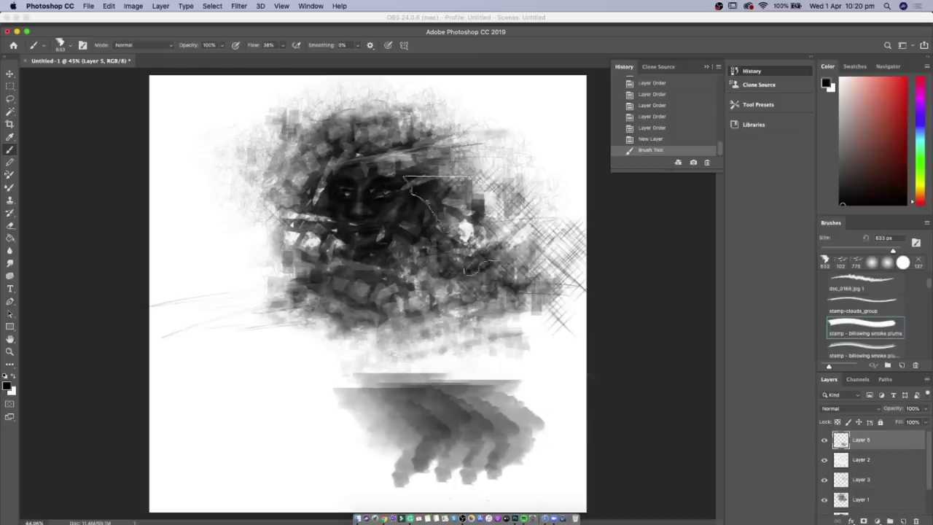
{"action": "left_click_drag", "start_coordinate": [408, 155], "coordinate": [438, 156]}
{"action": "left_click_drag", "start_coordinate": [466, 194], "coordinate": [496, 194]}
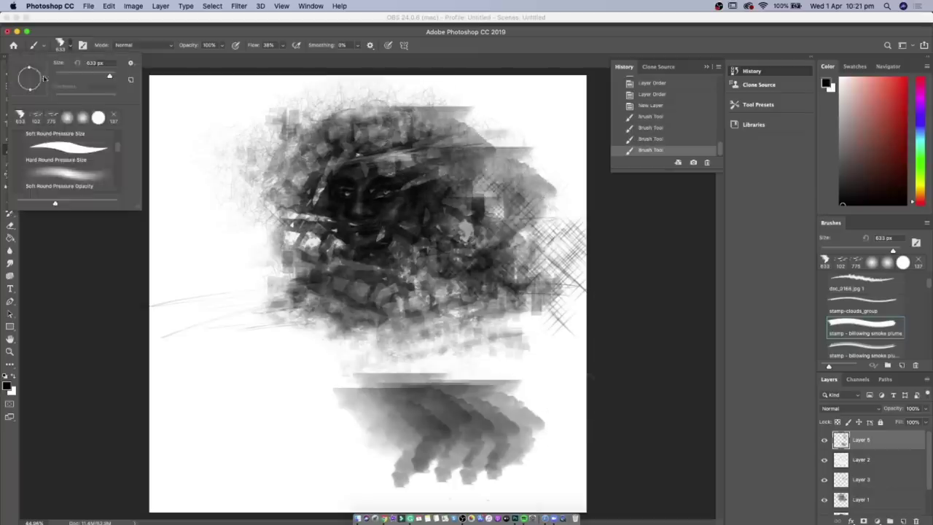
{"action": "mouse_move", "coordinate": [437, 138]}
{"action": "left_mouse_down"}
{"action": "mouse_move", "coordinate": [467, 146]}
{"action": "mouse_move", "coordinate": [423, 189]}
{"action": "left_mouse_up"}
{"action": "mouse_move", "coordinate": [394, 145]}
{"action": "left_mouse_down"}
{"action": "mouse_move", "coordinate": [350, 138]}
{"action": "mouse_move", "coordinate": [539, 123]}
{"action": "left_mouse_up"}
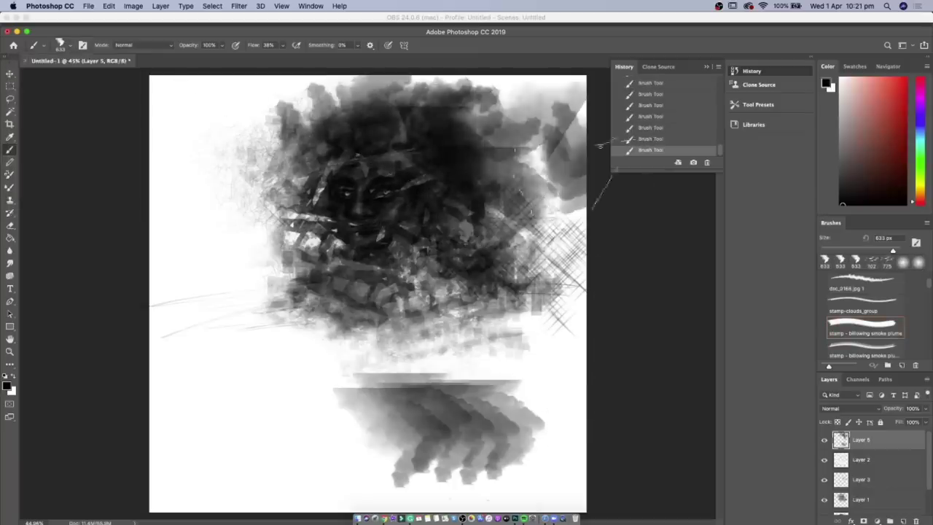
{"action": "mouse_move", "coordinate": [539, 219]}
{"action": "left_mouse_down"}
{"action": "mouse_move", "coordinate": [437, 292]}
{"action": "mouse_move", "coordinate": [328, 291]}
{"action": "left_mouse_up"}
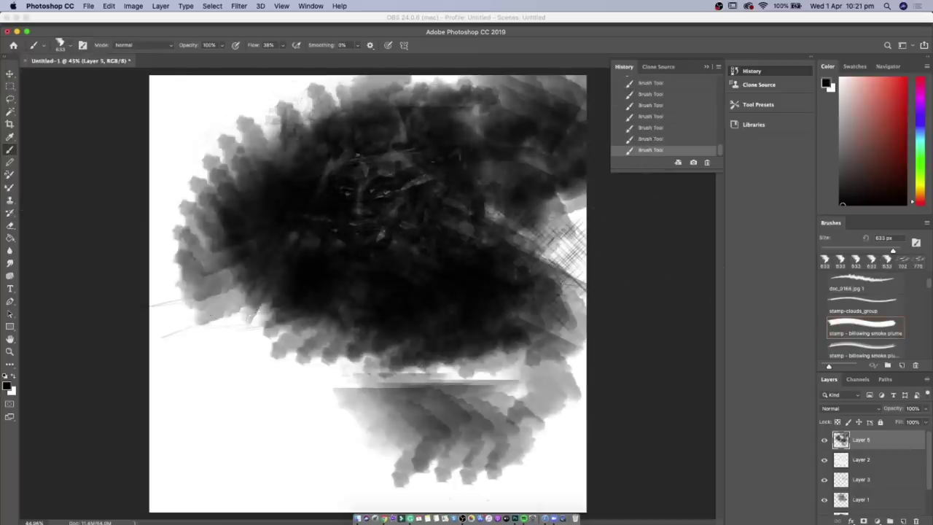
{"action": "key", "text": "ctrl+bracketleft"}
{"action": "key", "text": "ctrl+bracketleft"}
{"action": "key", "text": "ctrl+bracketright"}
{"action": "key", "text": "ctrl+bracketleft"}
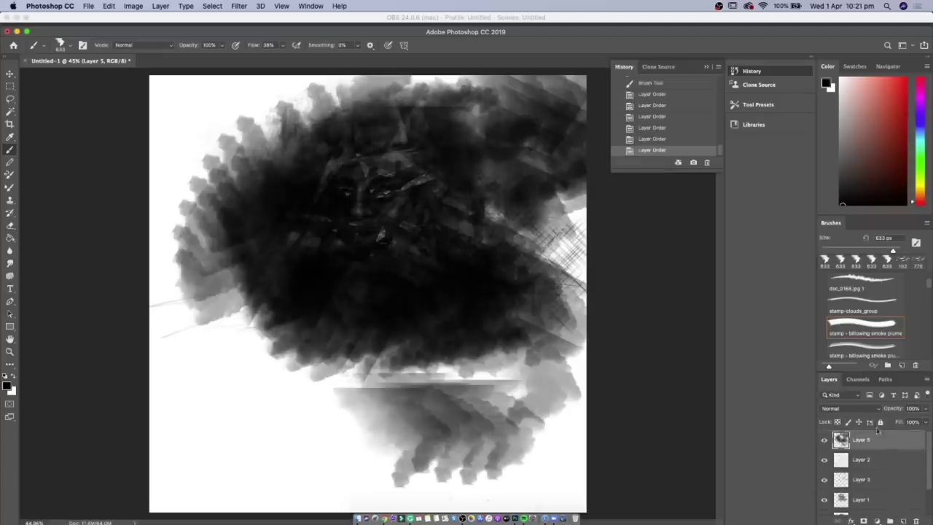
{"action": "key", "text": "e"}
{"action": "left_click_drag", "start_coordinate": [510, 397], "coordinate": [395, 473]}
{"action": "mouse_move", "coordinate": [397, 437]}
{"action": "left_mouse_down"}
{"action": "mouse_move", "coordinate": [456, 455]}
{"action": "mouse_move", "coordinate": [256, 445]}
{"action": "left_mouse_up"}
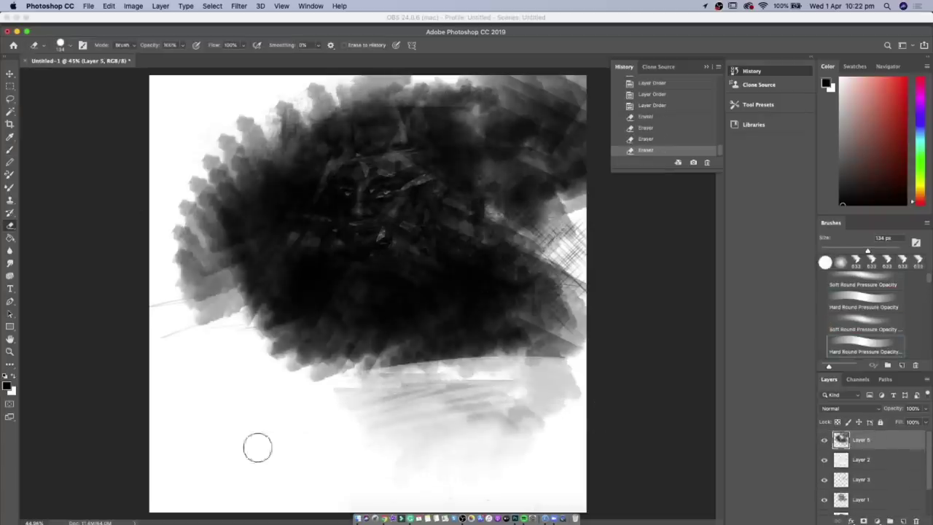
{"action": "left_click_drag", "start_coordinate": [510, 292], "coordinate": [189, 437]}
{"action": "left_click_drag", "start_coordinate": [219, 218], "coordinate": [576, 365]}
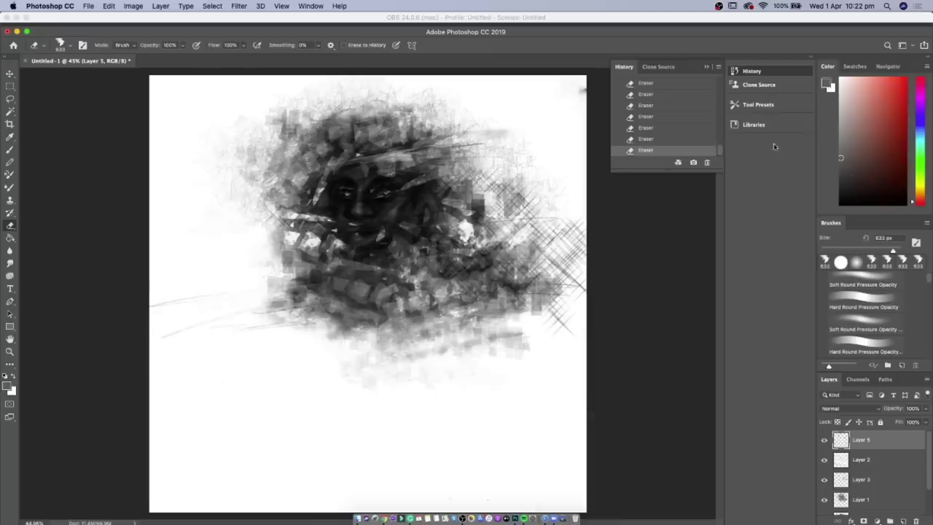
- Stamp grey smoke across the upper right and move Layer 5 below Layer 3
{"action": "left_click", "coordinate": [863, 342]}
{"action": "key", "text": "b"}
{"action": "left_click", "coordinate": [510, 168]}
{"action": "left_click", "coordinate": [532, 153]}
{"action": "left_click", "coordinate": [542, 142]}
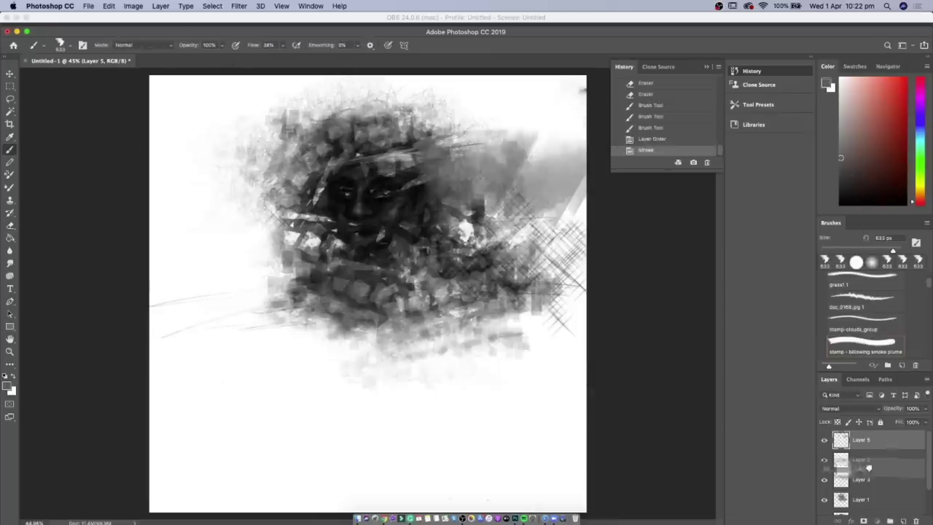
{"action": "left_click_drag", "start_coordinate": [878, 443], "coordinate": [876, 482]}
{"action": "left_click", "coordinate": [524, 146]}
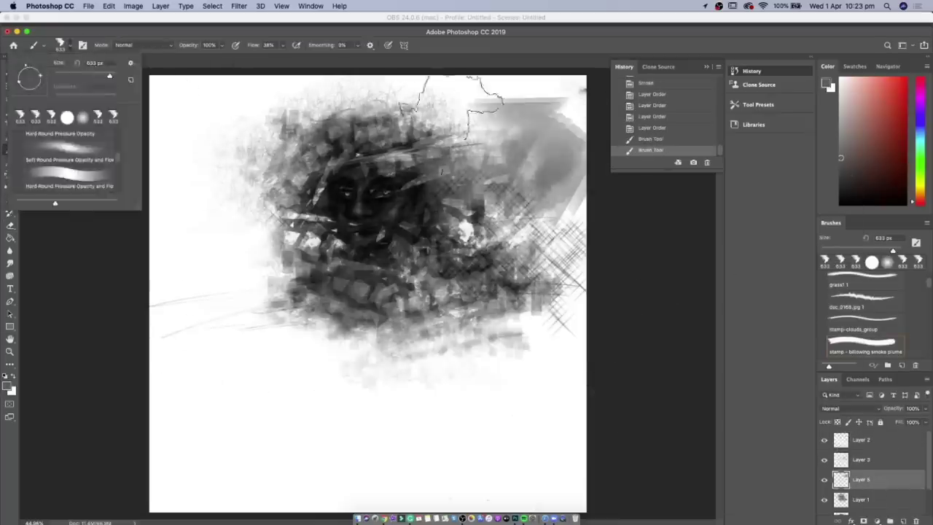
{"action": "left_click", "coordinate": [467, 116]}
{"action": "left_click", "coordinate": [525, 190]}
{"action": "left_click", "coordinate": [60, 45]}
- Stamp grey texture over the face and add dark strokes right of it
{"action": "left_click_drag", "start_coordinate": [314, 124], "coordinate": [423, 146]}
{"action": "mouse_move", "coordinate": [284, 212]}
{"action": "left_mouse_down"}
{"action": "mouse_move", "coordinate": [291, 292]}
{"action": "mouse_move", "coordinate": [466, 328]}
{"action": "left_mouse_up"}
{"action": "left_click_drag", "start_coordinate": [379, 182], "coordinate": [467, 218]}
{"action": "left_click", "coordinate": [60, 45]}
{"action": "left_click_drag", "start_coordinate": [473, 116], "coordinate": [510, 248]}
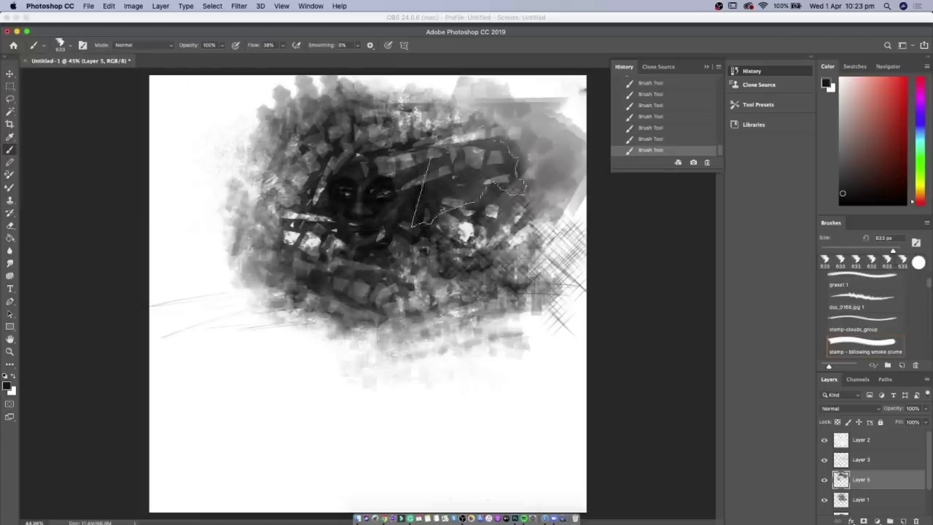
{"action": "left_click_drag", "start_coordinate": [452, 87], "coordinate": [408, 277]}
{"action": "left_click_drag", "start_coordinate": [394, 190], "coordinate": [496, 328]}
{"action": "left_click", "coordinate": [60, 46]}
{"action": "left_click_drag", "start_coordinate": [423, 284], "coordinate": [488, 364]}
{"action": "left_click_drag", "start_coordinate": [510, 241], "coordinate": [451, 342]}
{"action": "left_click_drag", "start_coordinate": [437, 131], "coordinate": [503, 255]}
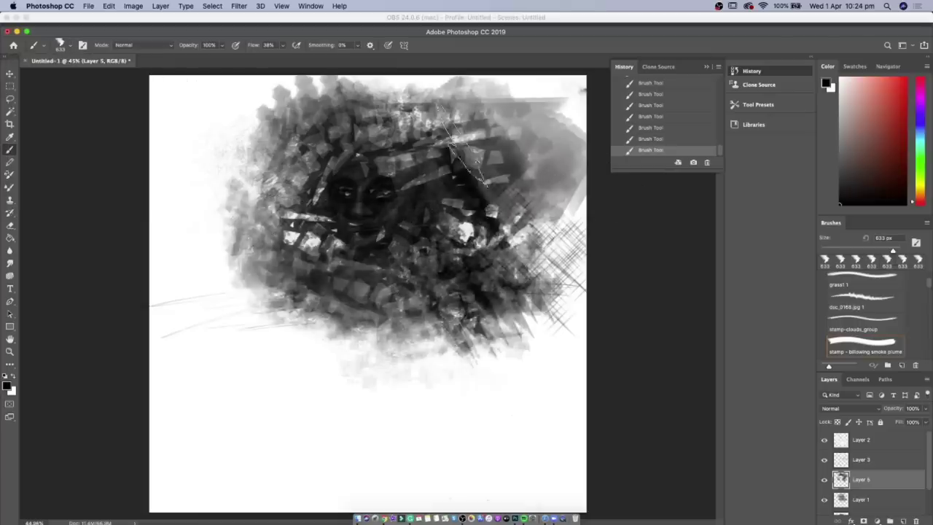
{"action": "left_click_drag", "start_coordinate": [415, 145], "coordinate": [481, 219]}
{"action": "left_click_drag", "start_coordinate": [459, 117], "coordinate": [532, 204]}
- Fade Layer 5 by lowering its opacity and restore Layer 2 to full opacity
{"action": "left_click", "coordinate": [874, 459]}
{"action": "mouse_move", "coordinate": [911, 425]}
{"action": "left_mouse_down"}
{"action": "mouse_move", "coordinate": [895, 420]}
{"action": "mouse_move", "coordinate": [911, 422]}
{"action": "left_mouse_up"}
{"action": "key", "text": "alt+bracketright"}
{"action": "key", "text": "alt+bracketleft"}
{"action": "key", "text": "alt+bracketleft"}
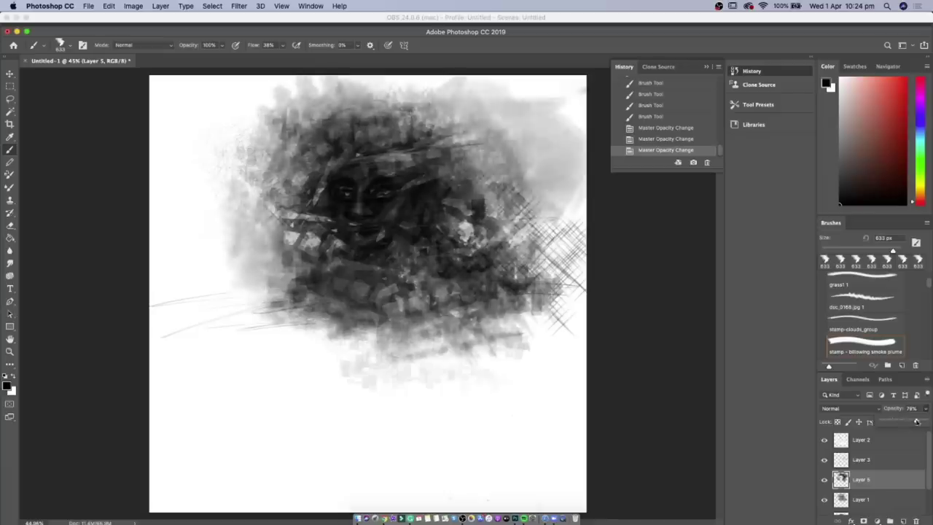
{"action": "key", "text": "alt+bracketright"}
- Erase parts of the lower-left and face, stepping through History states
{"action": "key", "text": "e"}
{"action": "mouse_move", "coordinate": [292, 306]}
{"action": "left_mouse_down"}
{"action": "mouse_move", "coordinate": [343, 349]}
{"action": "mouse_move", "coordinate": [393, 357]}
{"action": "left_mouse_up"}
{"action": "left_click_drag", "start_coordinate": [364, 190], "coordinate": [401, 241]}
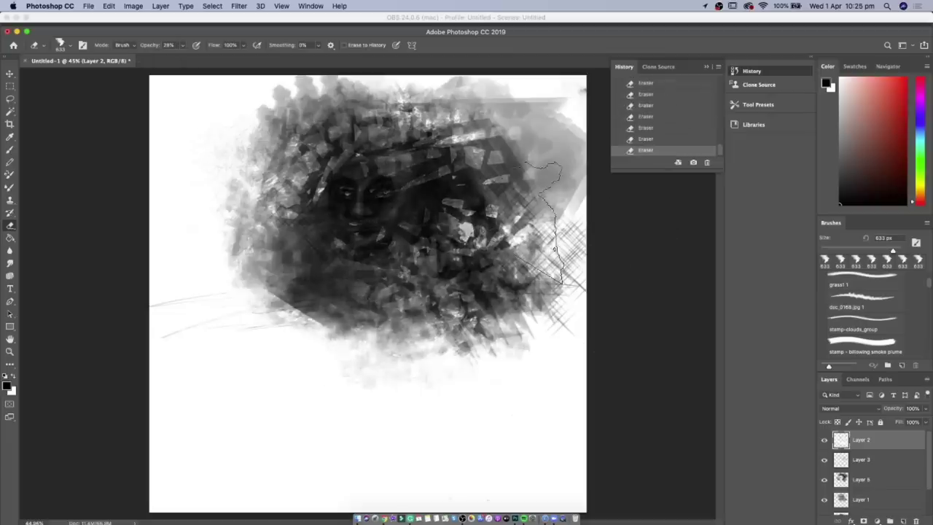
{"action": "scroll", "coordinate": [702, 117], "scroll_direction": "up", "scroll_amount": 5}
{"action": "left_click", "coordinate": [702, 145]}
{"action": "left_click", "coordinate": [702, 124]}
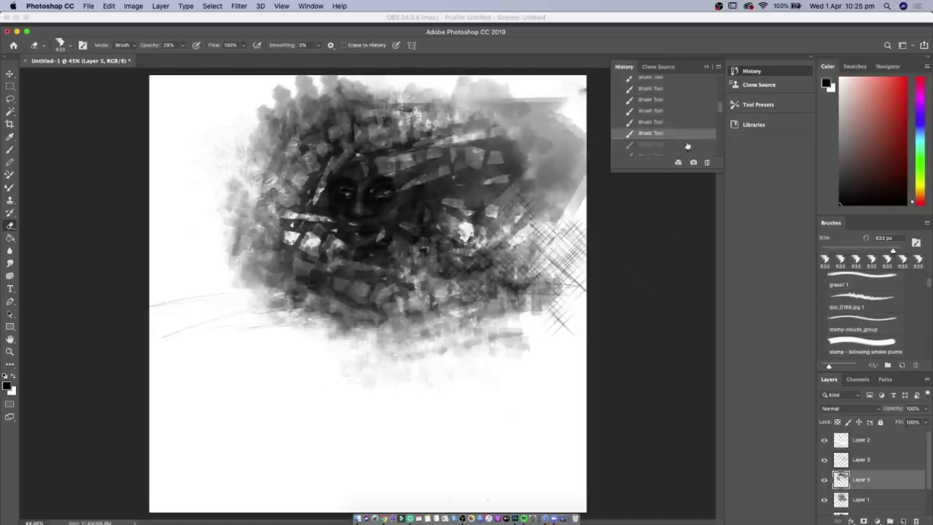
{"action": "scroll", "coordinate": [692, 117], "scroll_direction": "down", "scroll_amount": 2}
{"action": "left_click", "coordinate": [677, 114]}
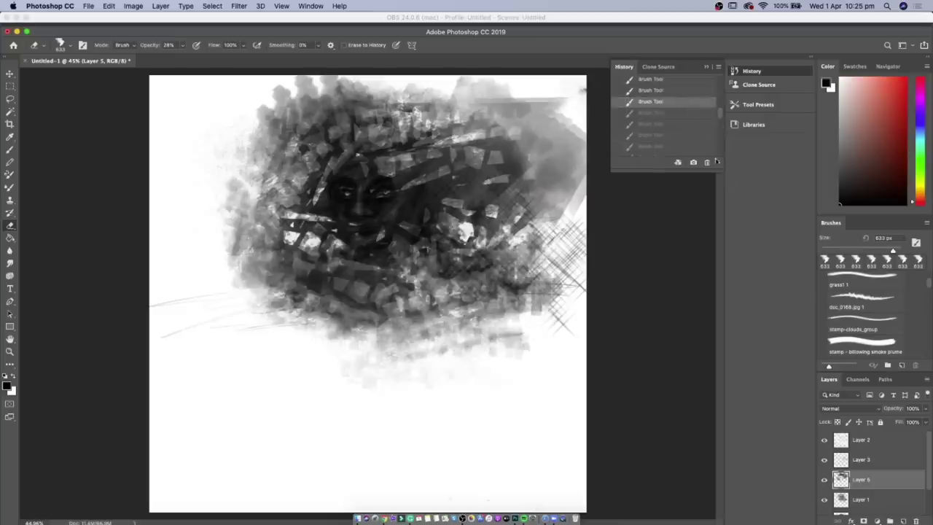
- Add Layer 6, choose the Hard Round 132 brush, and target Layer 2
{"action": "key", "text": "super+shift+alt+n"}
{"action": "scroll", "coordinate": [929, 315], "scroll_direction": "down", "scroll_amount": 3}
{"action": "scroll", "coordinate": [929, 316], "scroll_direction": "down", "scroll_amount": 3}
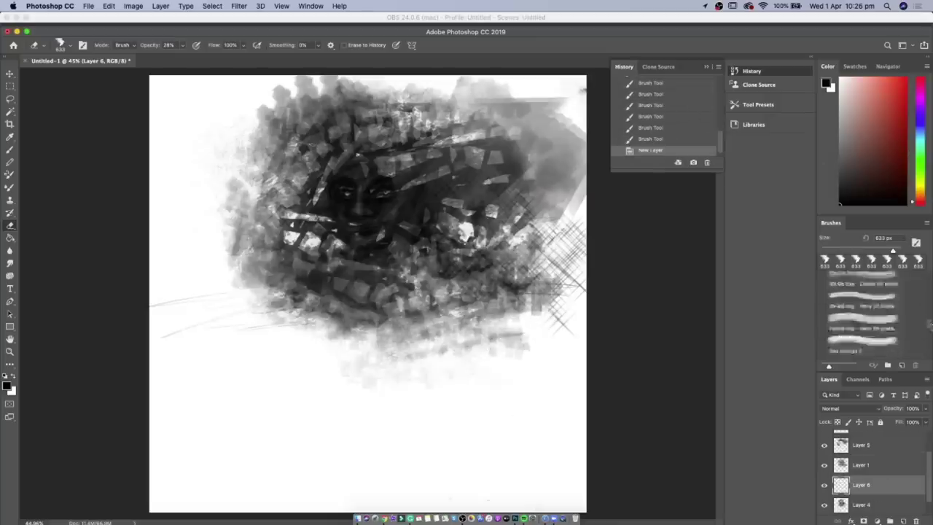
{"action": "left_click", "coordinate": [888, 343]}
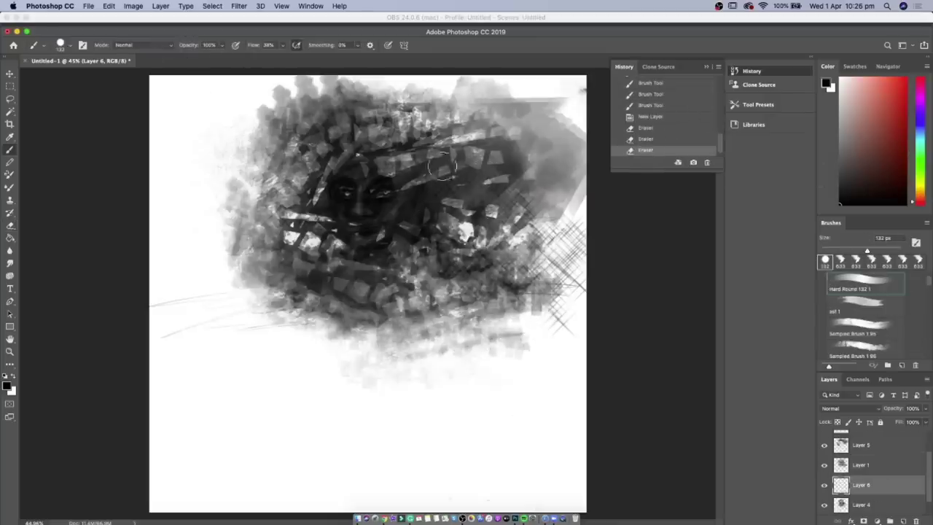
{"action": "left_click", "coordinate": [861, 446]}
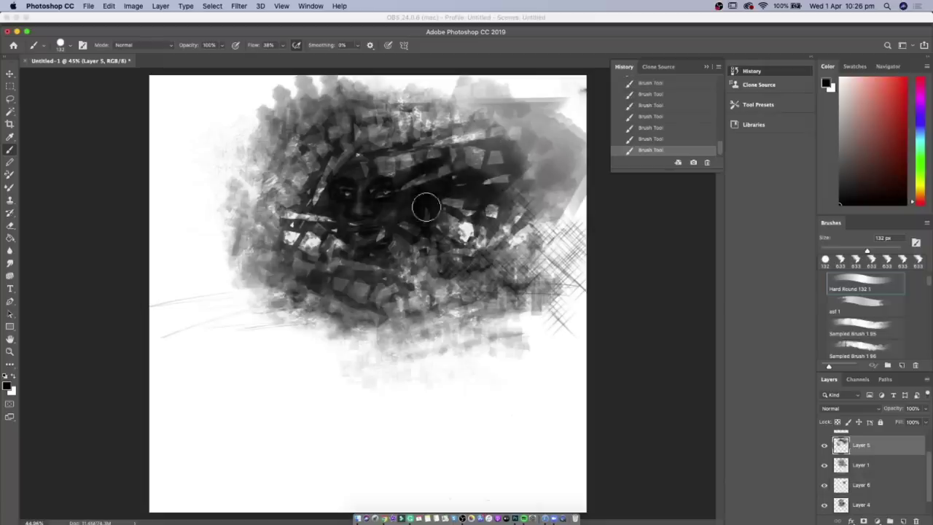
{"action": "left_click", "coordinate": [861, 440]}
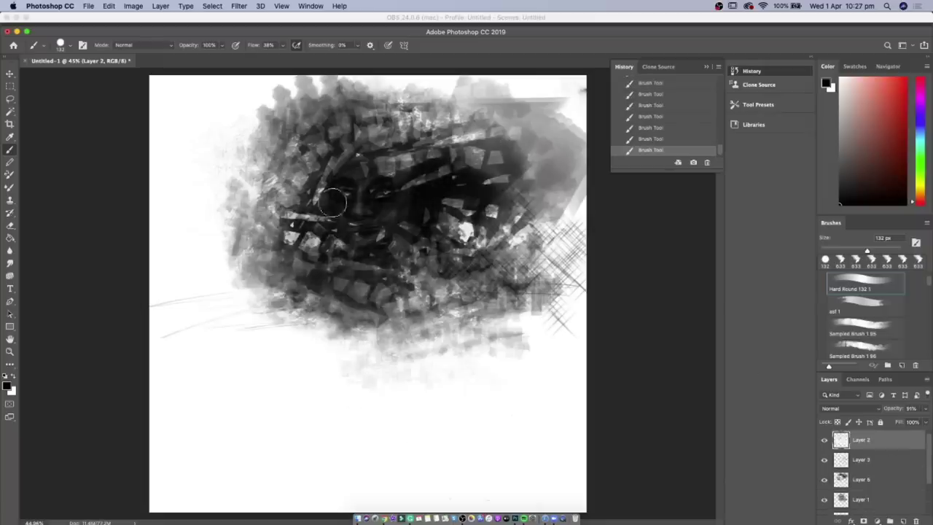
{"action": "left_click_drag", "start_coordinate": [323, 197], "coordinate": [474, 233]}
- Darken the face and top with hard strokes, then lasso a jagged region around the face
{"action": "left_click_drag", "start_coordinate": [306, 218], "coordinate": [495, 299]}
{"action": "left_click_drag", "start_coordinate": [327, 234], "coordinate": [422, 270]}
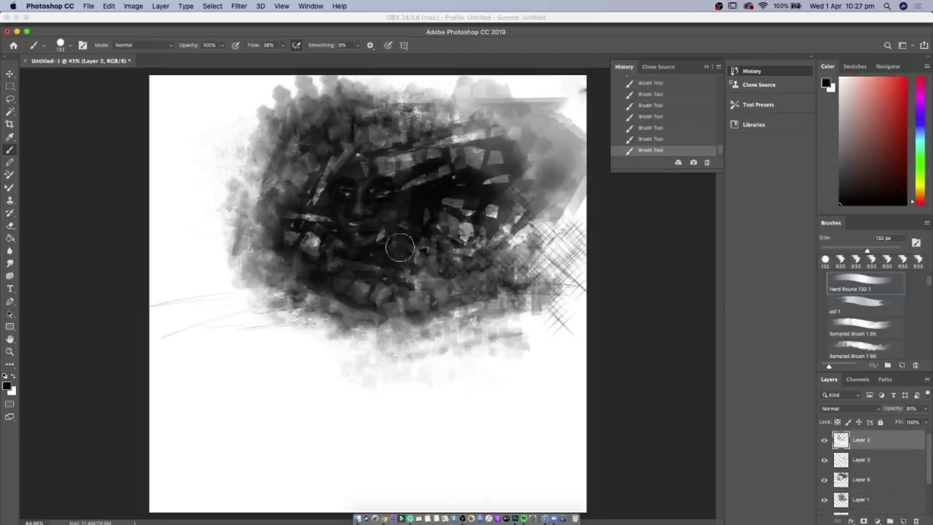
{"action": "left_click_drag", "start_coordinate": [365, 241], "coordinate": [488, 263]}
{"action": "left_click_drag", "start_coordinate": [510, 139], "coordinate": [460, 102]}
{"action": "left_click_drag", "start_coordinate": [437, 255], "coordinate": [530, 220]}
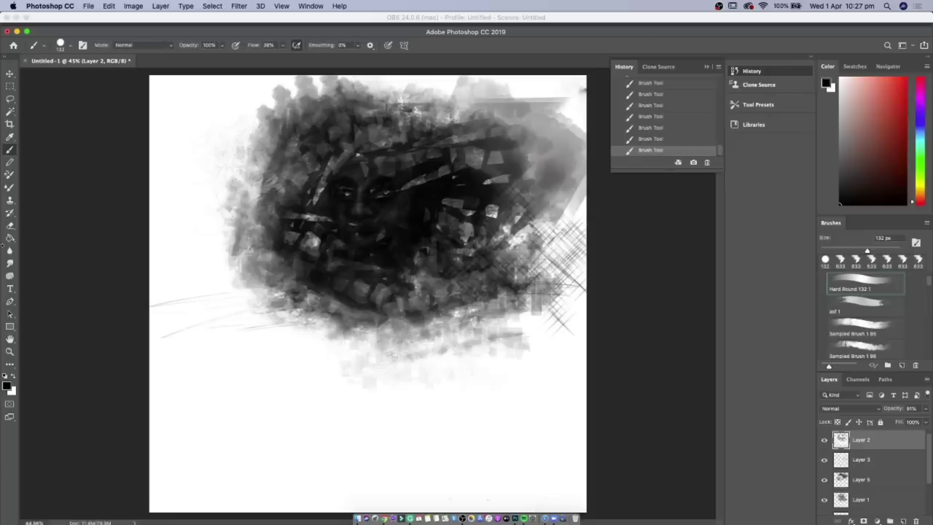
{"action": "left_click", "coordinate": [9, 100]}
{"action": "left_click_drag", "start_coordinate": [252, 184], "coordinate": [551, 159]}
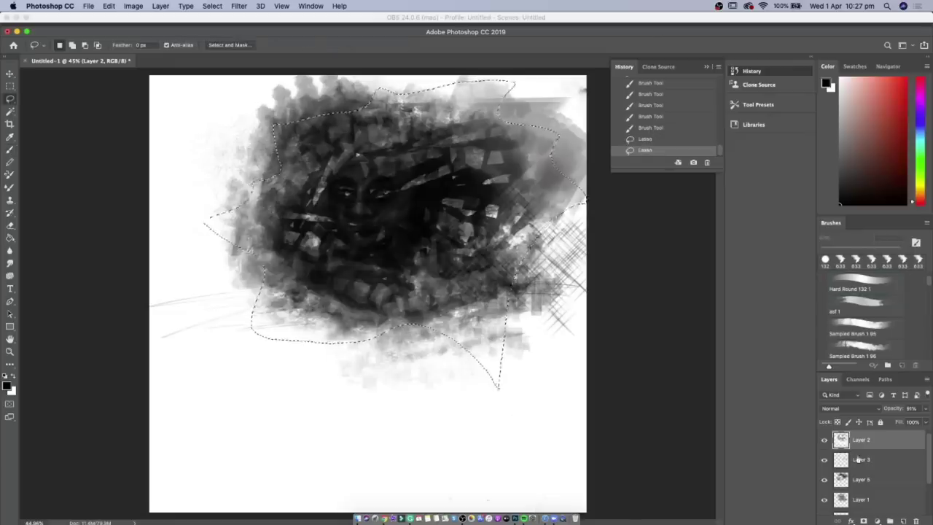
- Erase around the face outside the selection and step through earlier painting states
{"action": "key", "text": "e"}
{"action": "left_click", "coordinate": [212, 6]}
{"action": "left_click", "coordinate": [240, 44]}
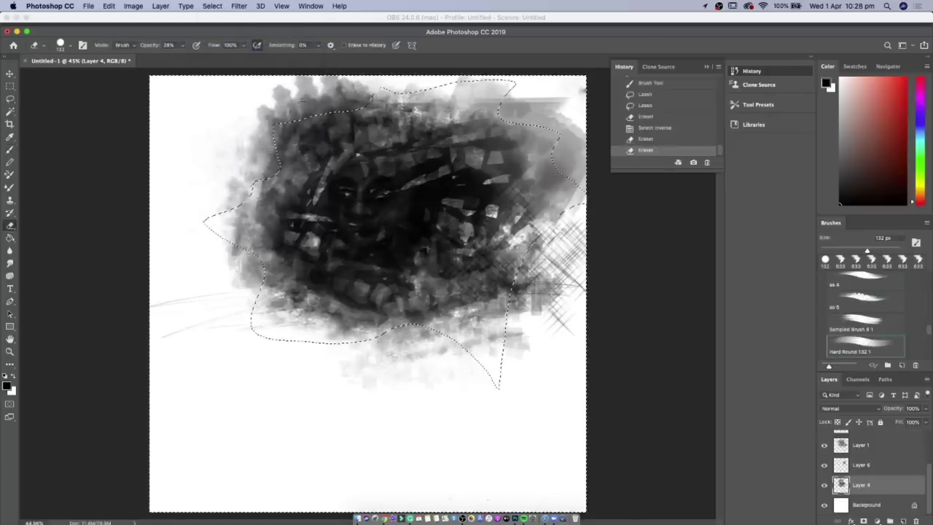
{"action": "key", "text": "super+alt+z"}
{"action": "key", "text": "super+alt+z"}
{"action": "key", "text": "super+alt+z"}
{"action": "key", "text": "super+alt+z"}
{"action": "key", "text": "super+alt+z"}
{"action": "key", "text": "super+alt+z"}
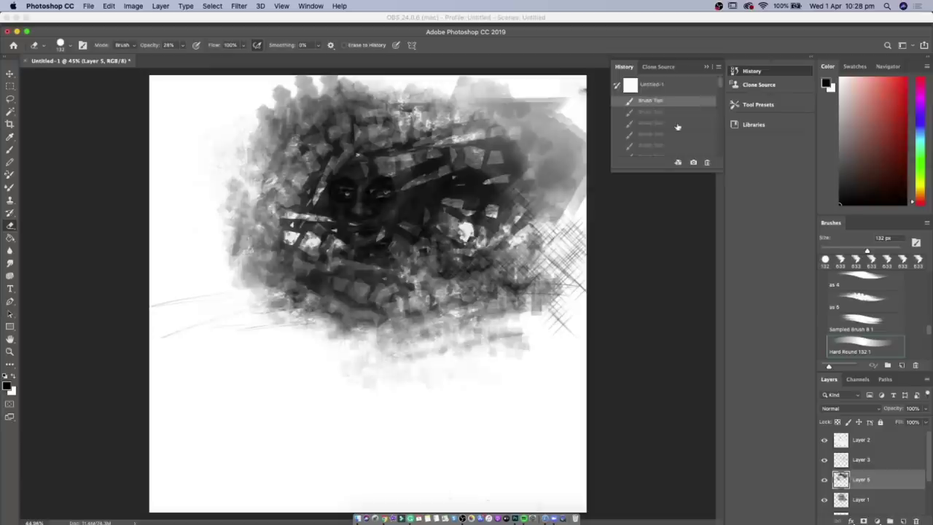
{"action": "key", "text": "super+shift+z"}
{"action": "key", "text": "super+shift+z"}
{"action": "key", "text": "super+shift+z"}
- Lower Layer 2's opacity and add a new empty painting layer
{"action": "left_click_drag", "start_coordinate": [924, 408], "coordinate": [911, 422]}
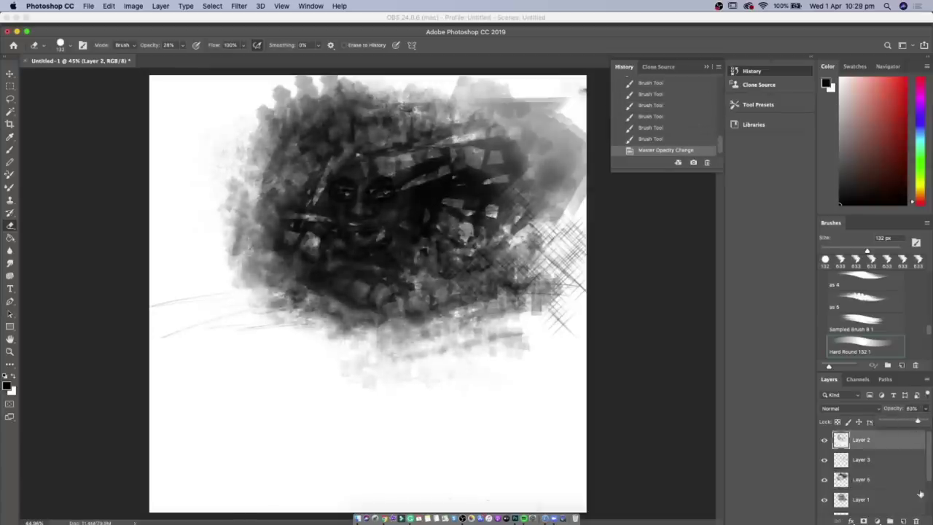
{"action": "left_click", "coordinate": [903, 520]}
{"action": "key", "text": "b"}
{"action": "left_click", "coordinate": [70, 45]}
- Toggle several layers' visibility to compare, then select Layer 2
{"action": "left_click", "coordinate": [824, 459]}
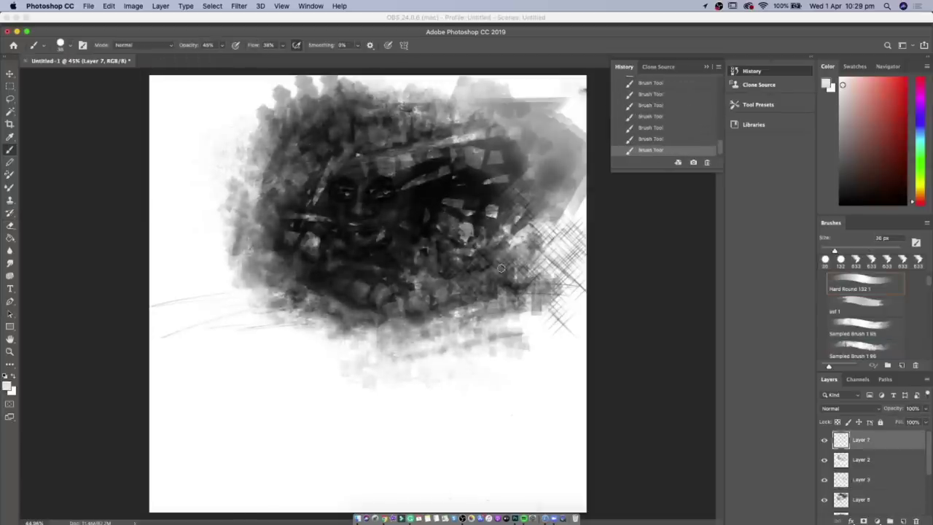
{"action": "left_click", "coordinate": [825, 480]}
{"action": "left_click", "coordinate": [824, 499]}
{"action": "left_click", "coordinate": [824, 459]}
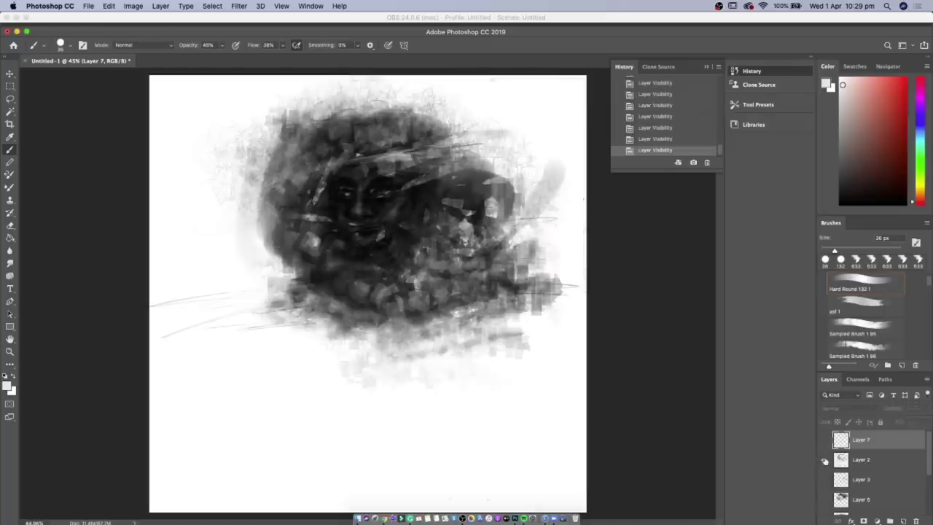
{"action": "left_click", "coordinate": [860, 460]}
- Erase the head's outer and lower-face edges on Layer 2 at 100%, then save as Untitled-2.psd
{"action": "key", "text": "e"}
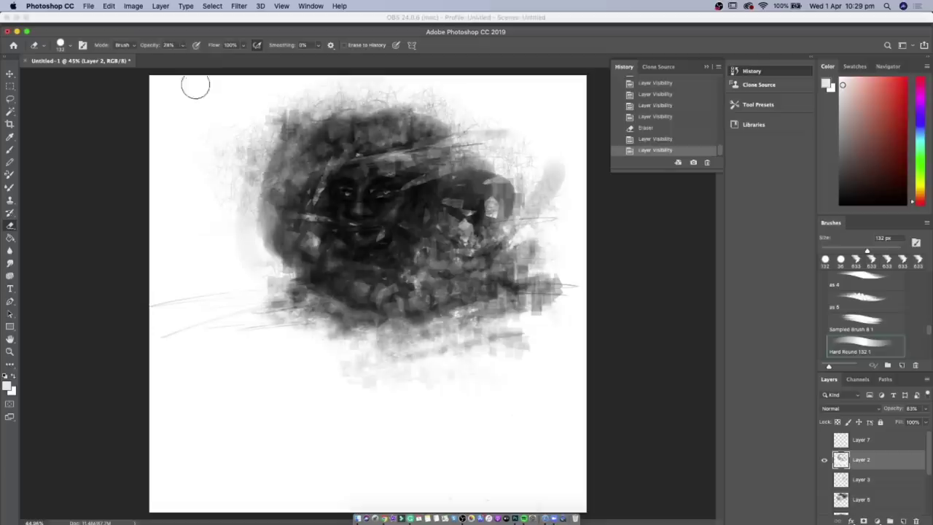
{"action": "key", "text": "0"}
{"action": "left_click_drag", "start_coordinate": [344, 156], "coordinate": [291, 240]}
{"action": "mouse_move", "coordinate": [539, 189]}
{"action": "left_mouse_down"}
{"action": "mouse_move", "coordinate": [472, 359]}
{"action": "mouse_move", "coordinate": [292, 263]}
{"action": "left_mouse_up"}
{"action": "left_click_drag", "start_coordinate": [277, 218], "coordinate": [503, 255]}
{"action": "left_click_drag", "start_coordinate": [444, 248], "coordinate": [431, 315]}
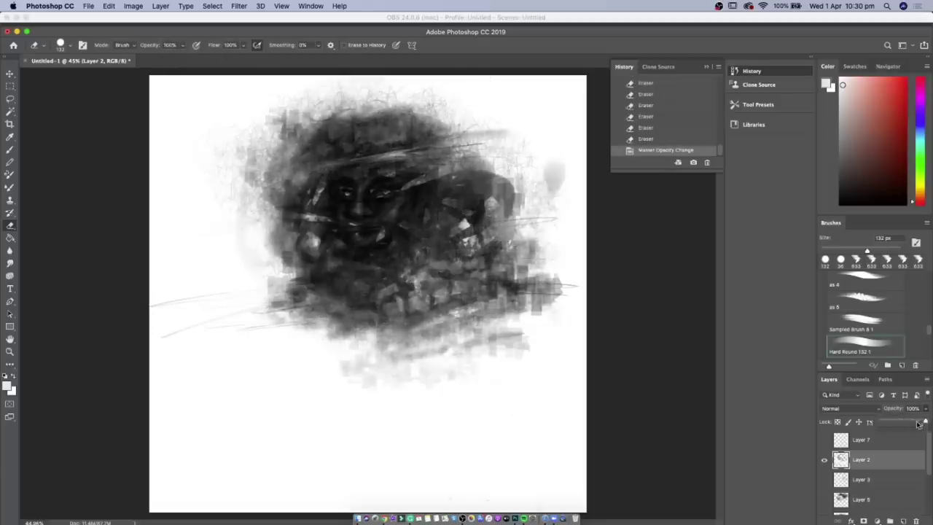
{"action": "left_click", "coordinate": [370, 174]}
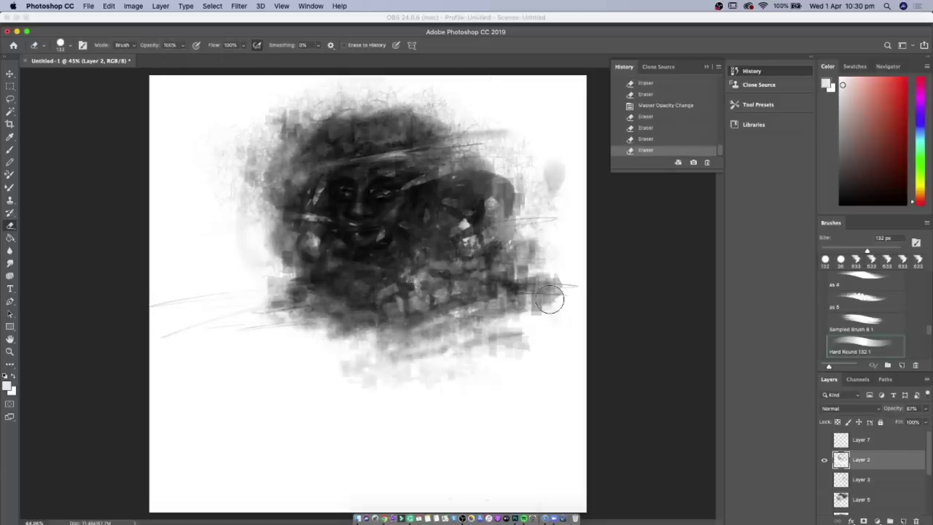
{"action": "key", "text": "super+s"}
{"action": "key", "text": "Return"}
{"action": "key", "text": "Return"}
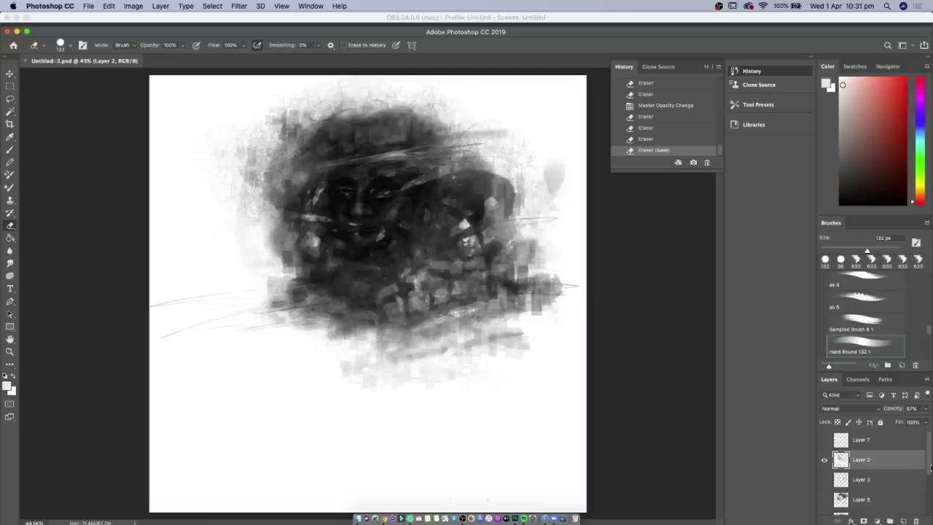
- Show Layers 3 and 6 again, then lighten the head's top and edges on Layer 5
{"action": "left_click", "coordinate": [824, 479]}
{"action": "left_click", "coordinate": [824, 499]}
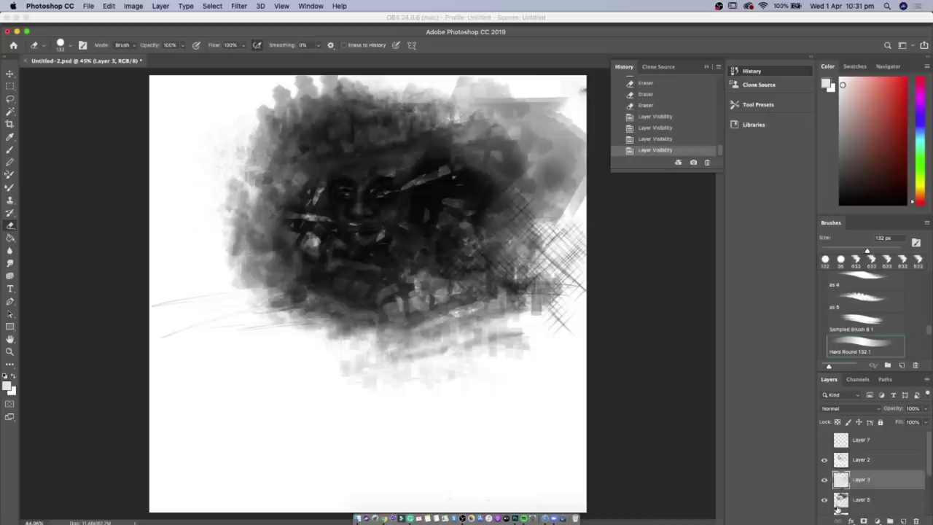
{"action": "left_click", "coordinate": [860, 499]}
{"action": "left_click_drag", "start_coordinate": [350, 182], "coordinate": [437, 124]}
{"action": "left_click_drag", "start_coordinate": [263, 87], "coordinate": [451, 160]}
{"action": "left_click_drag", "start_coordinate": [233, 255], "coordinate": [328, 109]}
{"action": "left_click_drag", "start_coordinate": [510, 219], "coordinate": [408, 95]}
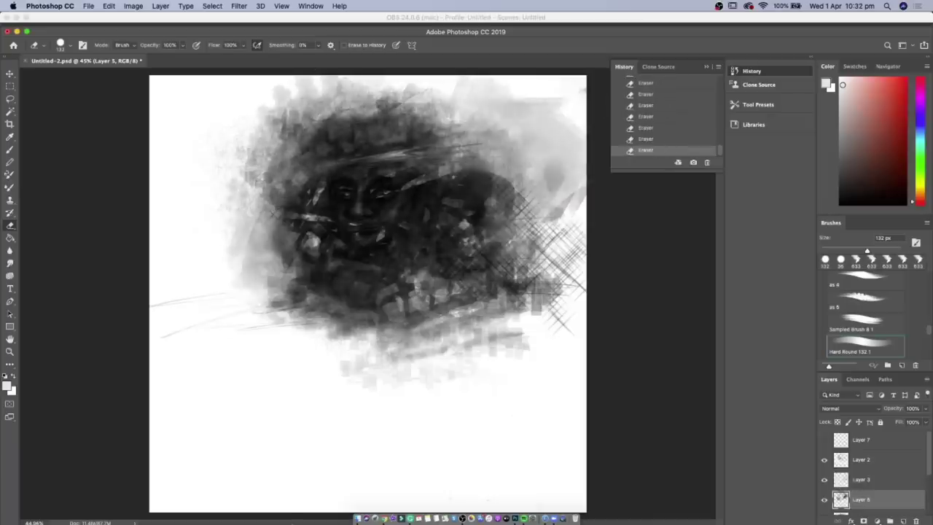
{"action": "mouse_move", "coordinate": [561, 204]}
{"action": "left_mouse_down"}
{"action": "mouse_move", "coordinate": [535, 83]}
{"action": "mouse_move", "coordinate": [546, 170]}
{"action": "left_mouse_up"}
{"action": "left_click_drag", "start_coordinate": [285, 95], "coordinate": [237, 269]}
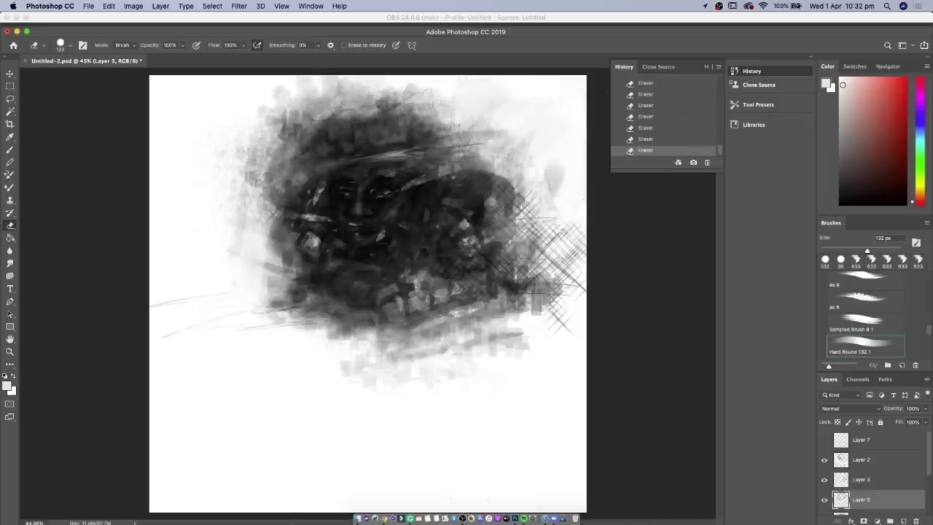
- Compare layer visibility, erase more of the lower head, and make Background an editable layer
{"action": "left_click", "coordinate": [825, 459]}
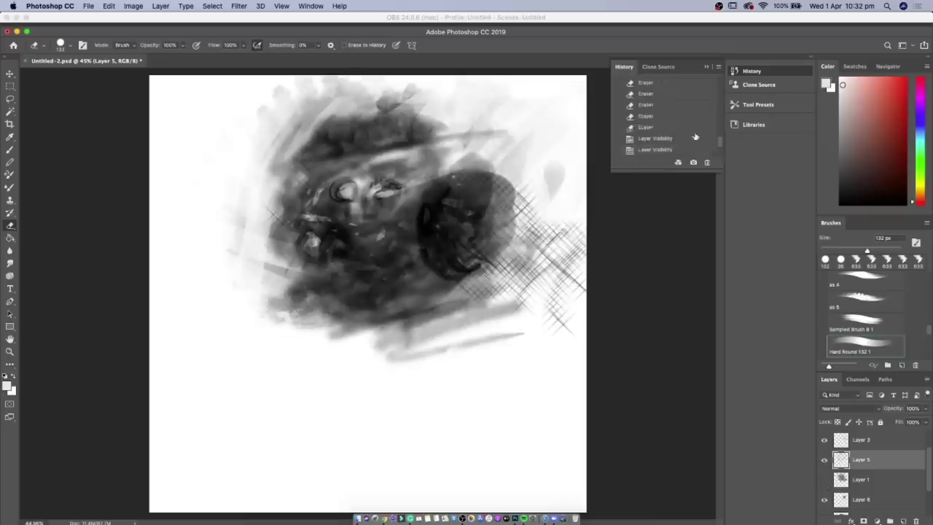
{"action": "left_click", "coordinate": [824, 479]}
{"action": "mouse_move", "coordinate": [379, 240]}
{"action": "left_mouse_down"}
{"action": "mouse_move", "coordinate": [359, 266]}
{"action": "mouse_move", "coordinate": [408, 219]}
{"action": "left_mouse_up"}
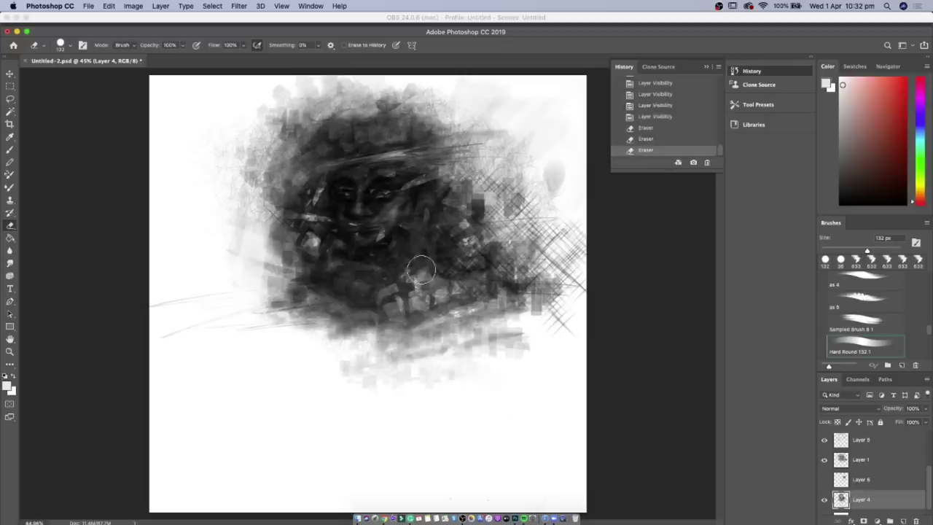
{"action": "key", "text": "ctrl+z"}
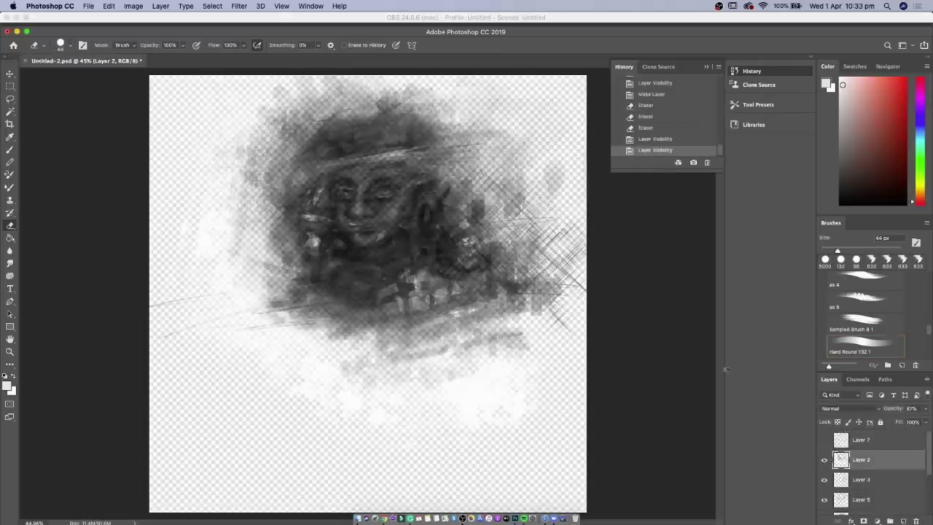
- Erase the left and upper-right background to transparency and float the document window
{"action": "mouse_move", "coordinate": [155, 80]}
{"action": "left_mouse_down"}
{"action": "mouse_move", "coordinate": [164, 211]}
{"action": "mouse_move", "coordinate": [159, 506]}
{"action": "mouse_move", "coordinate": [167, 369]}
{"action": "mouse_move", "coordinate": [152, 357]}
{"action": "mouse_move", "coordinate": [299, 452]}
{"action": "mouse_move", "coordinate": [558, 227]}
{"action": "left_mouse_up"}
{"action": "left_click_drag", "start_coordinate": [540, 102], "coordinate": [599, 296]}
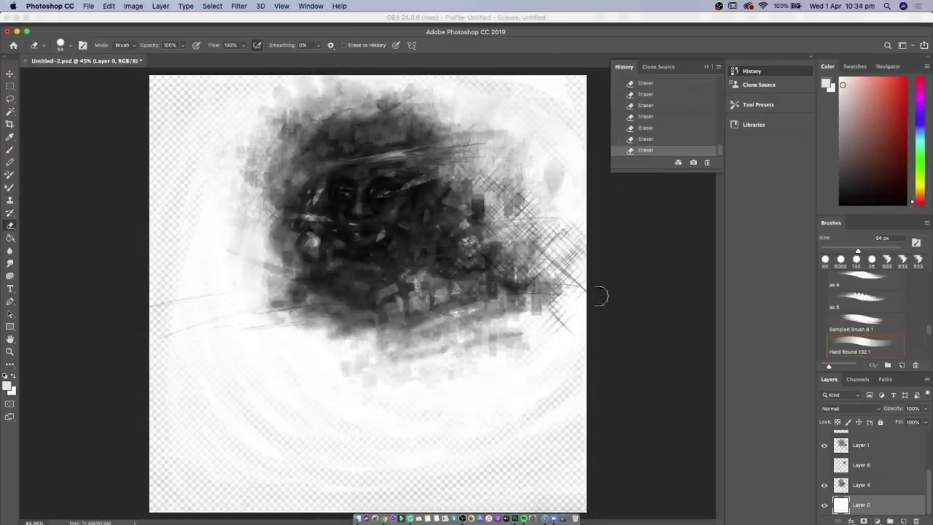
{"action": "left_click_drag", "start_coordinate": [80, 61], "coordinate": [63, 66]}
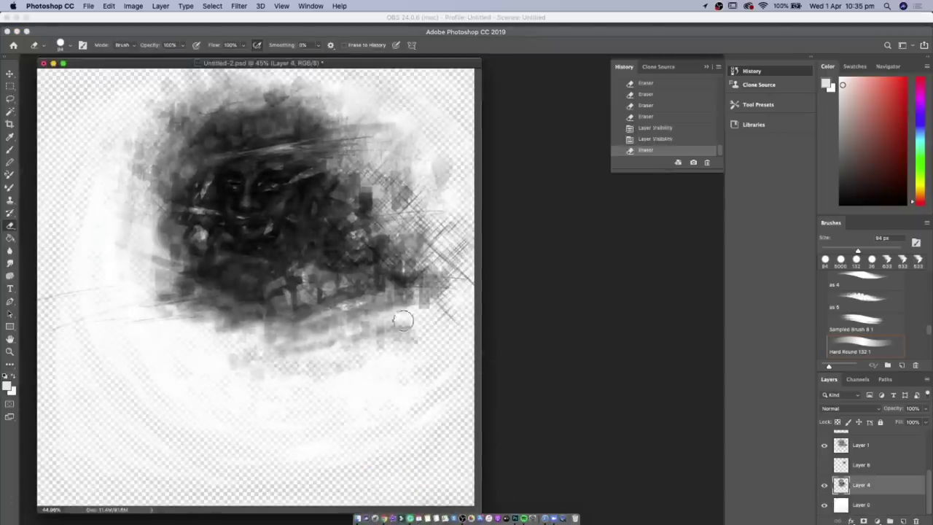
- Lighten Layer 2 slightly and add a new top layer for Color Dodge blending
{"action": "mouse_move", "coordinate": [925, 408]}
{"action": "left_mouse_down"}
{"action": "mouse_move", "coordinate": [921, 421]}
{"action": "mouse_move", "coordinate": [929, 421]}
{"action": "left_mouse_up"}
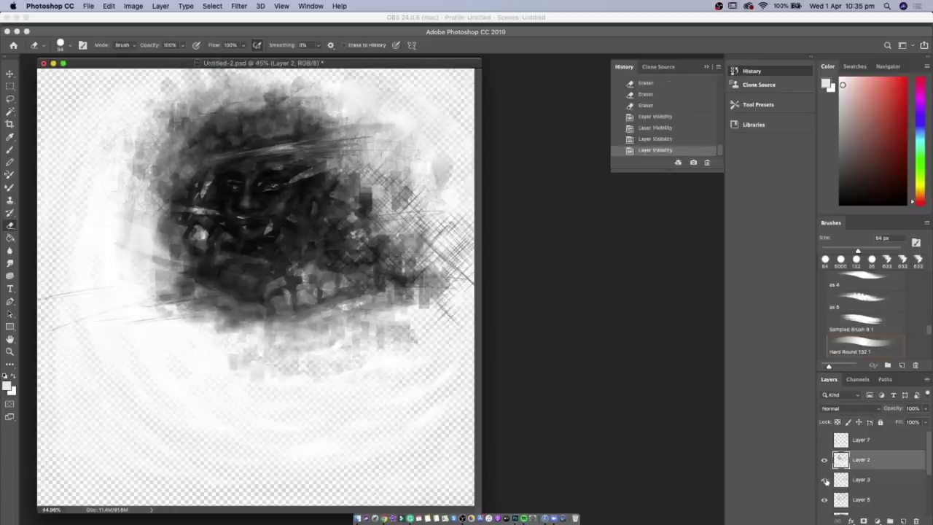
{"action": "key", "text": "alt+bracketleft"}
{"action": "key", "text": "alt+bracketleft"}
{"action": "key", "text": "alt+bracketleft"}
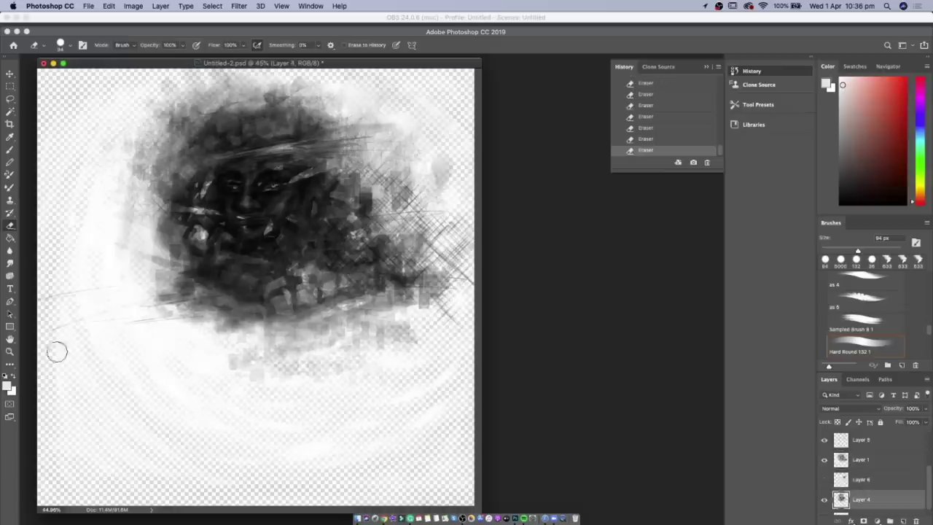
{"action": "key", "text": "super+shift+alt+n"}
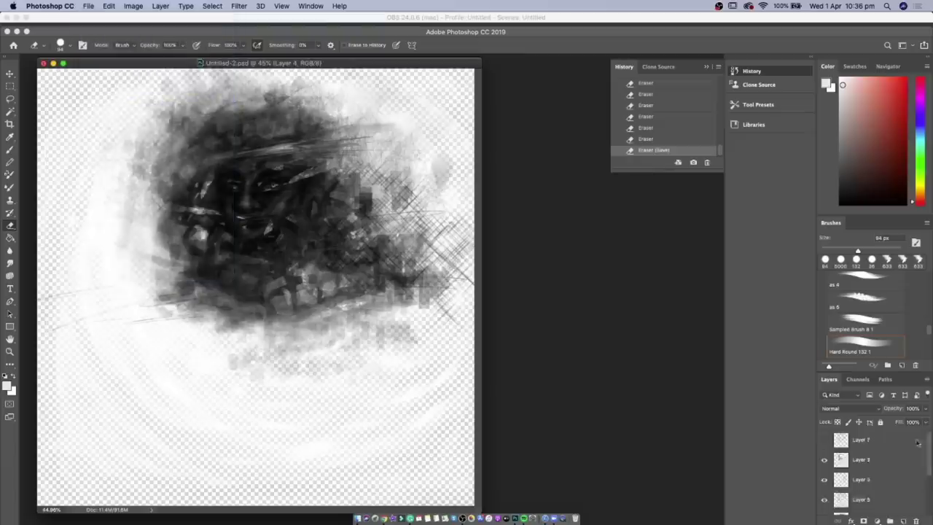
{"action": "left_click", "coordinate": [849, 408]}
- Set the new layer to Color Dodge, brush eye highlights, and lower Layer 8's opacity
{"action": "left_click", "coordinate": [849, 450]}
{"action": "key", "text": "b"}
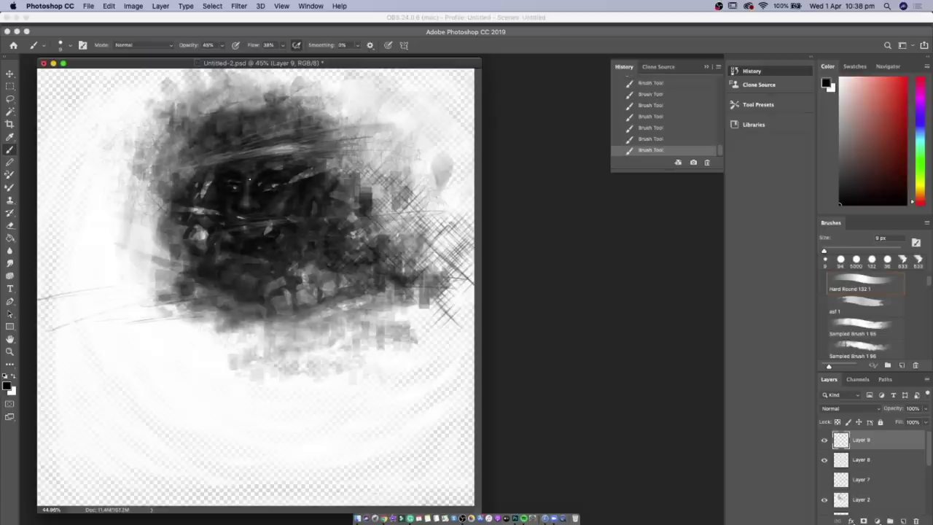
{"action": "left_click_drag", "start_coordinate": [247, 57], "coordinate": [254, 57]}
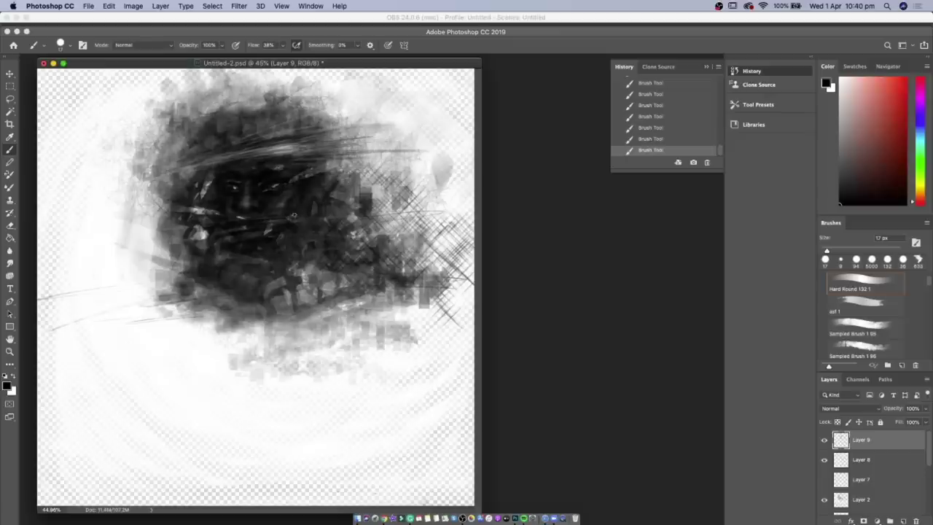
{"action": "left_click", "coordinate": [864, 458]}
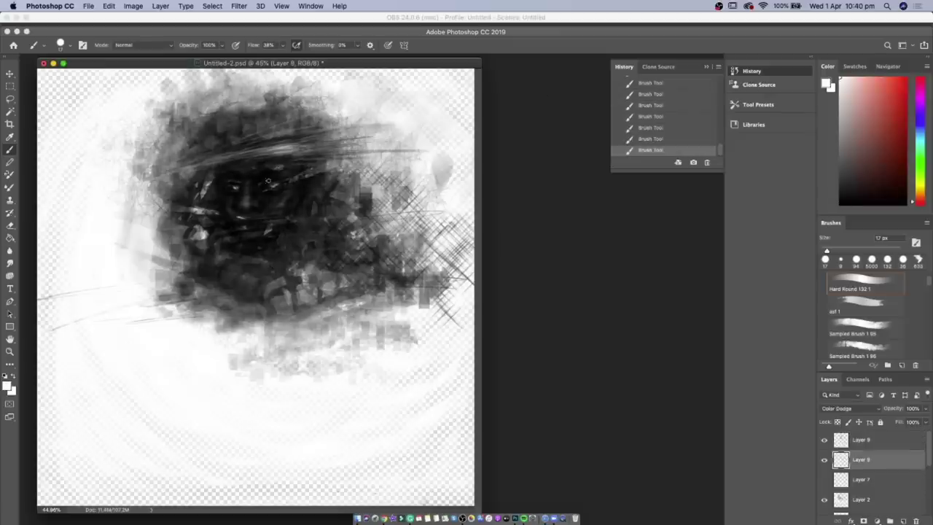
{"action": "key", "text": "ctrl+z"}
{"action": "key", "text": "ctrl+z"}
{"action": "key", "text": "ctrl+z"}
{"action": "key", "text": "ctrl+z"}
{"action": "key", "text": "ctrl+z"}
{"action": "key", "text": "ctrl+shift+z"}
{"action": "key", "text": "ctrl+shift+z"}
{"action": "key", "text": "ctrl+shift+z"}
{"action": "left_click_drag", "start_coordinate": [926, 414], "coordinate": [900, 420]}
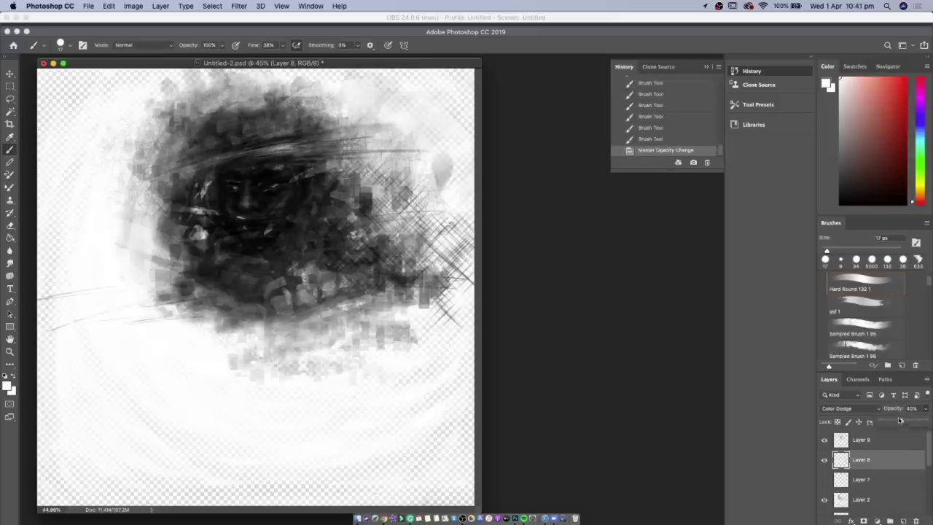
- Raise the painting's contrast to 60 with Brightness/Contrast and pick an olive colour
{"action": "left_click", "coordinate": [133, 6]}
{"action": "mouse_move", "coordinate": [149, 33]}
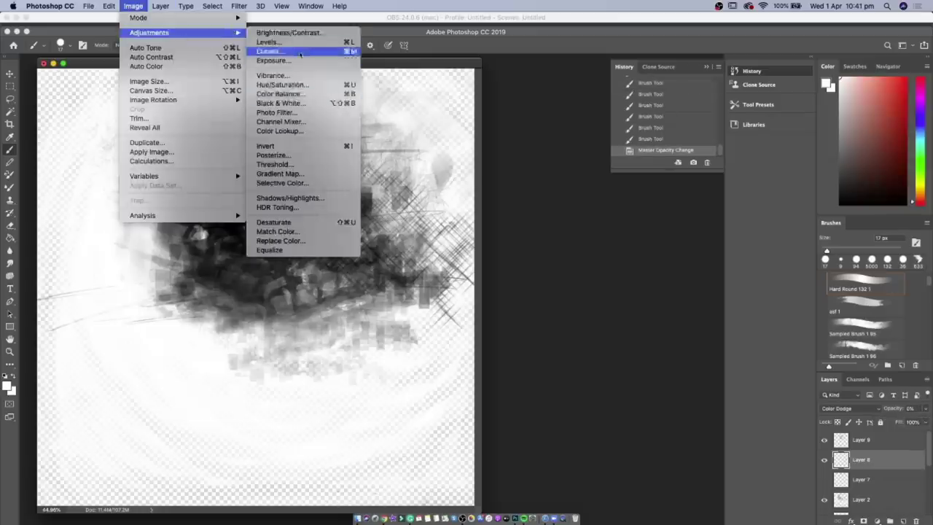
{"action": "left_click", "coordinate": [288, 32]}
{"action": "left_click_drag", "start_coordinate": [485, 156], "coordinate": [518, 156]}
{"action": "left_click", "coordinate": [563, 124]}
{"action": "key", "text": "alt+bracketright"}
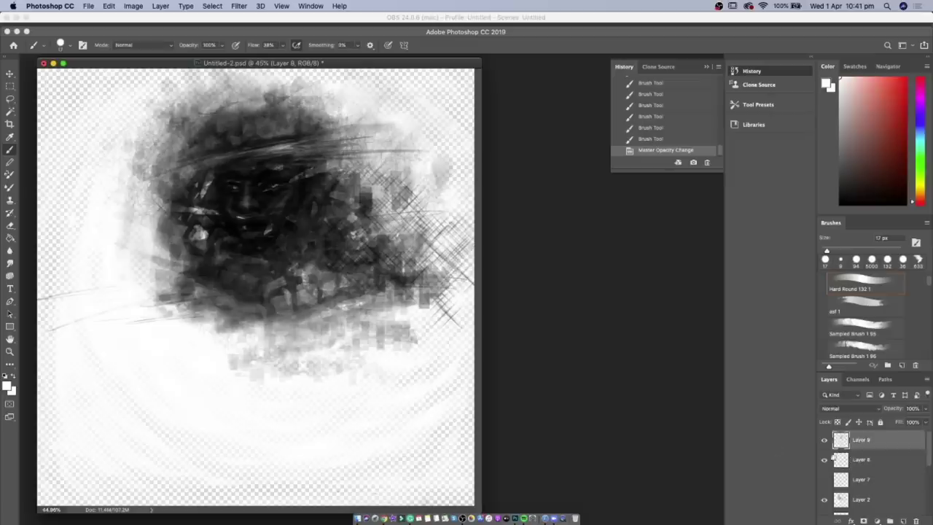
{"action": "left_click", "coordinate": [893, 155]}
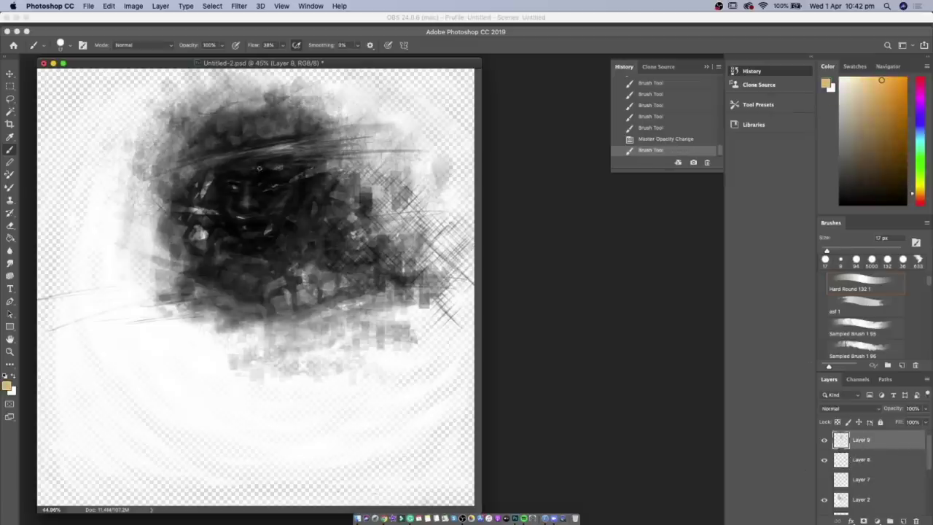
{"action": "key", "text": "e"}
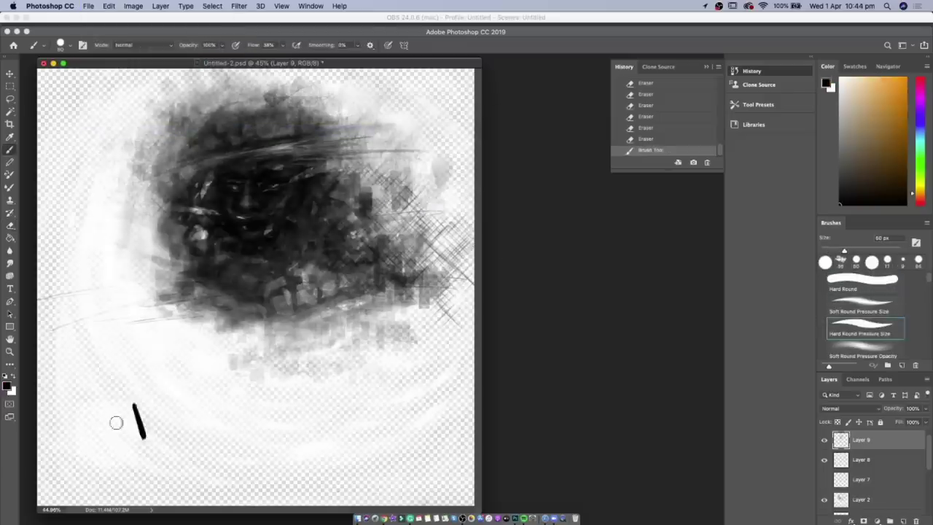
- Hand-letter 'Dark' in black brushstrokes on Layer 9 in the lower-left corner
{"action": "left_click_drag", "start_coordinate": [156, 385], "coordinate": [135, 456]}
{"action": "left_click_drag", "start_coordinate": [113, 419], "coordinate": [182, 430]}
{"action": "left_click_drag", "start_coordinate": [185, 408], "coordinate": [223, 427]}
{"action": "left_click_drag", "start_coordinate": [234, 386], "coordinate": [231, 421]}
{"action": "left_click_drag", "start_coordinate": [251, 397], "coordinate": [264, 424]}
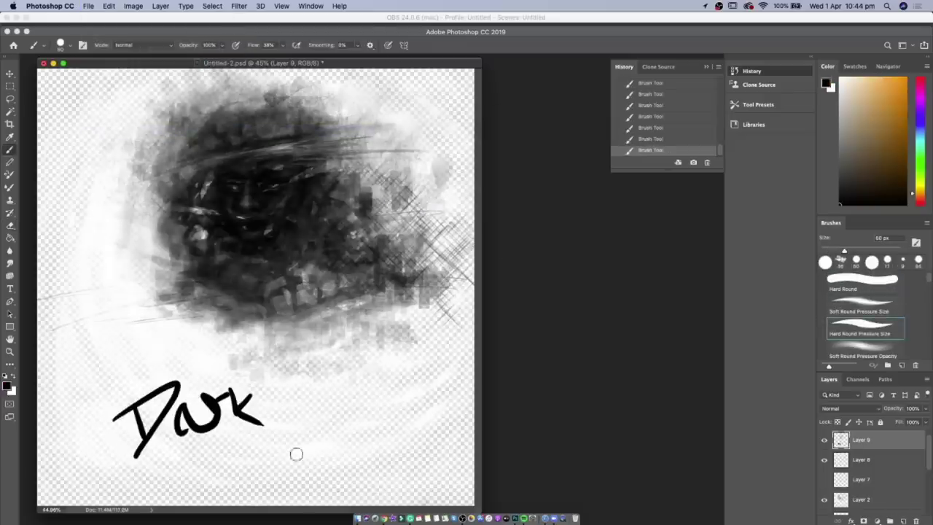